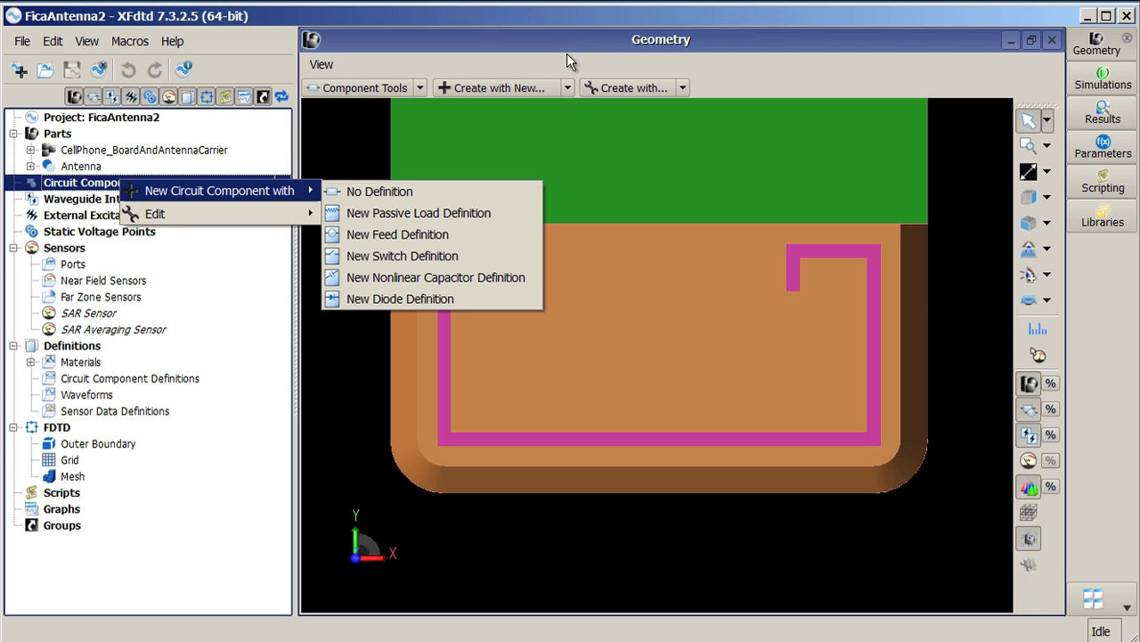
Step: Create a new circuit component that uses a new Feed definition
{"action": "left_click", "coordinate": [567, 88]}
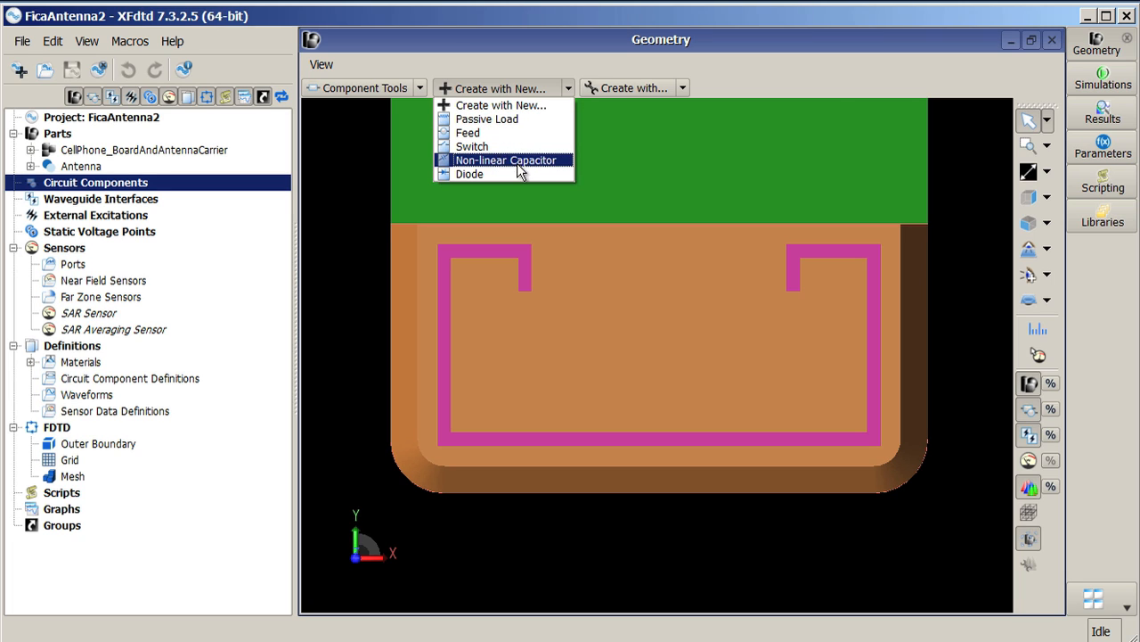
{"action": "left_click", "coordinate": [685, 88]}
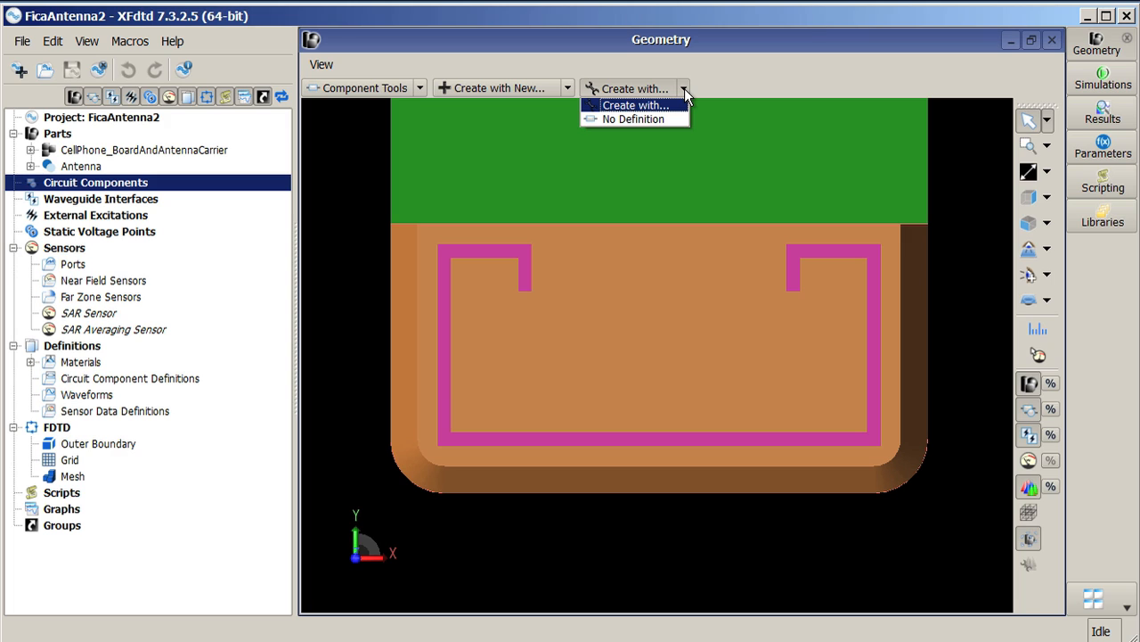
{"action": "left_click", "coordinate": [570, 89]}
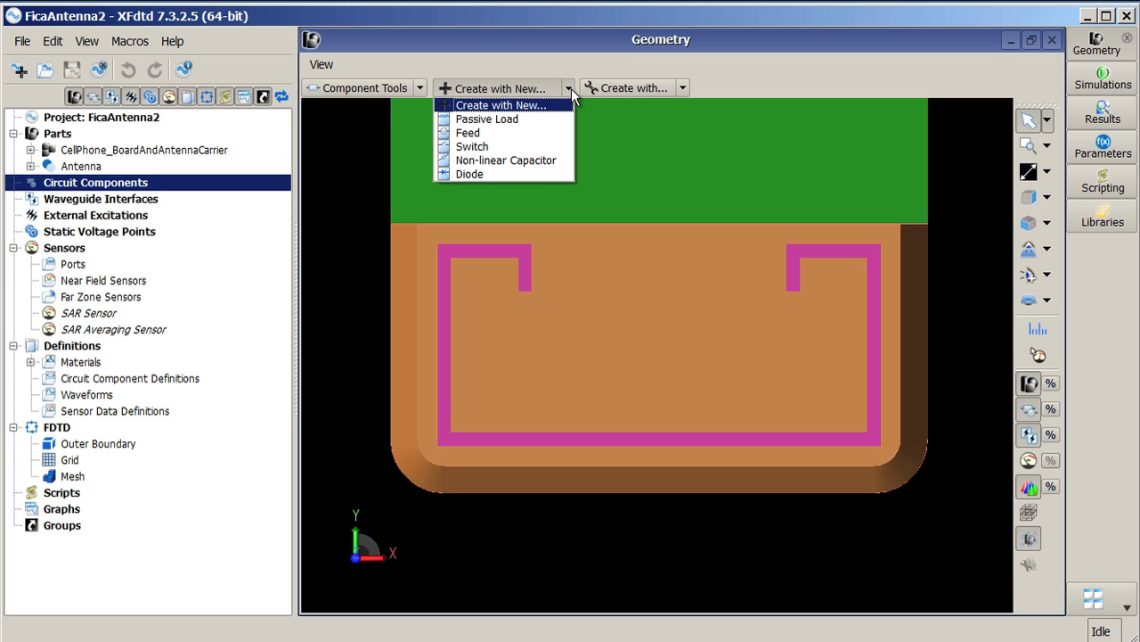
{"action": "left_click", "coordinate": [492, 131]}
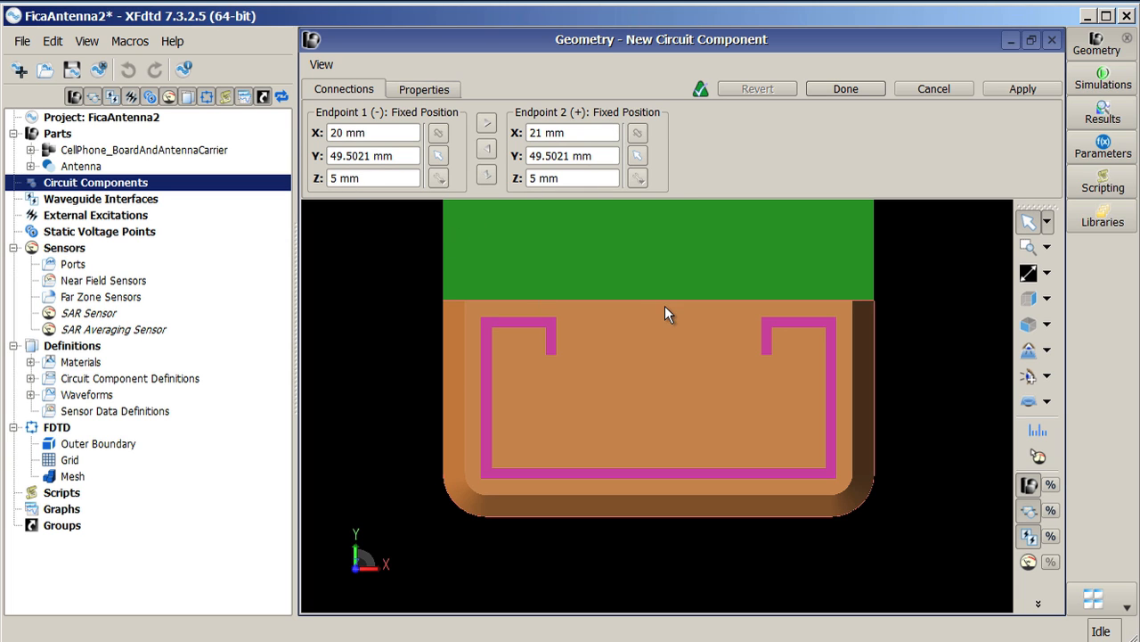
Step: Set the second endpoint to the center of the feed strip's top edge, hiding the overlapping board part to reach it
{"action": "left_click_drag", "start_coordinate": [587, 328], "coordinate": [587, 376]}
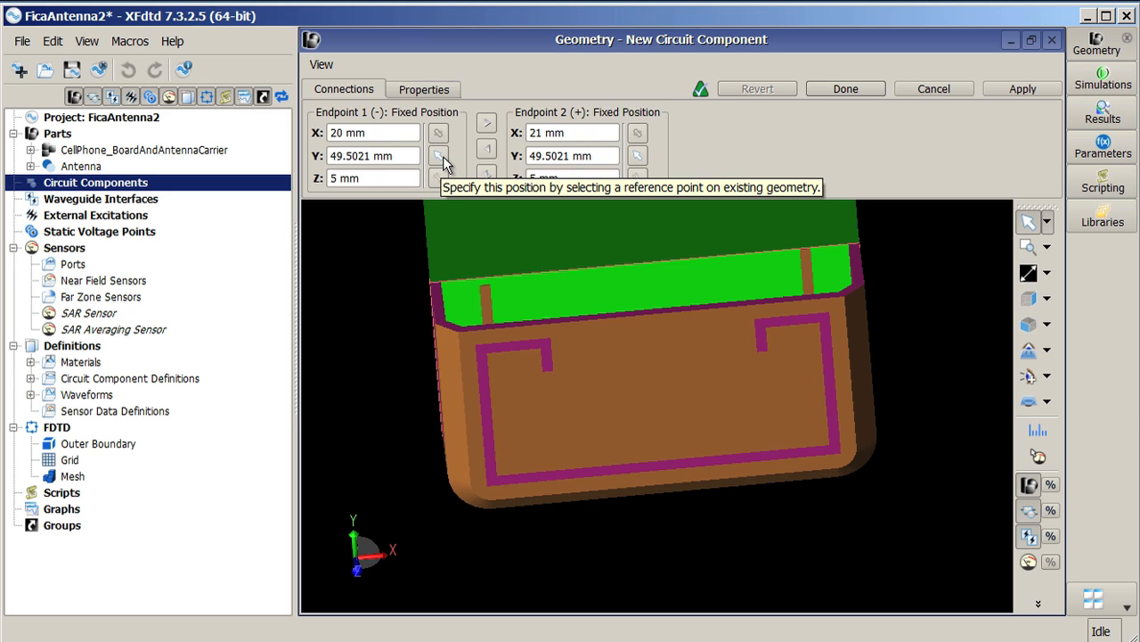
{"action": "left_click", "coordinate": [638, 156]}
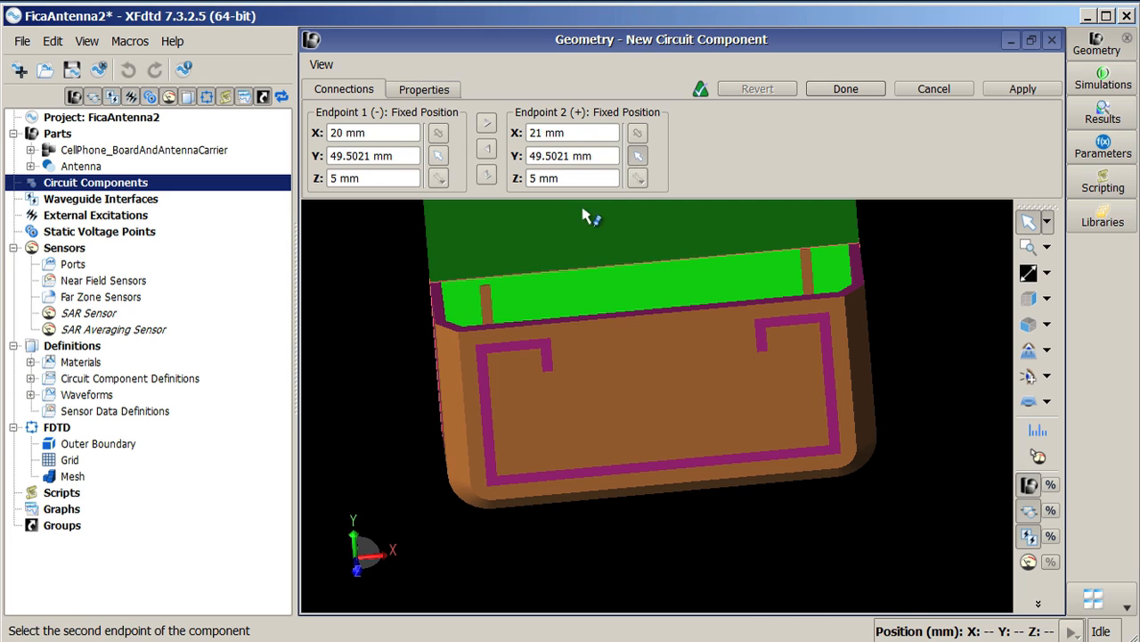
{"action": "mouse_move", "coordinate": [490, 293]}
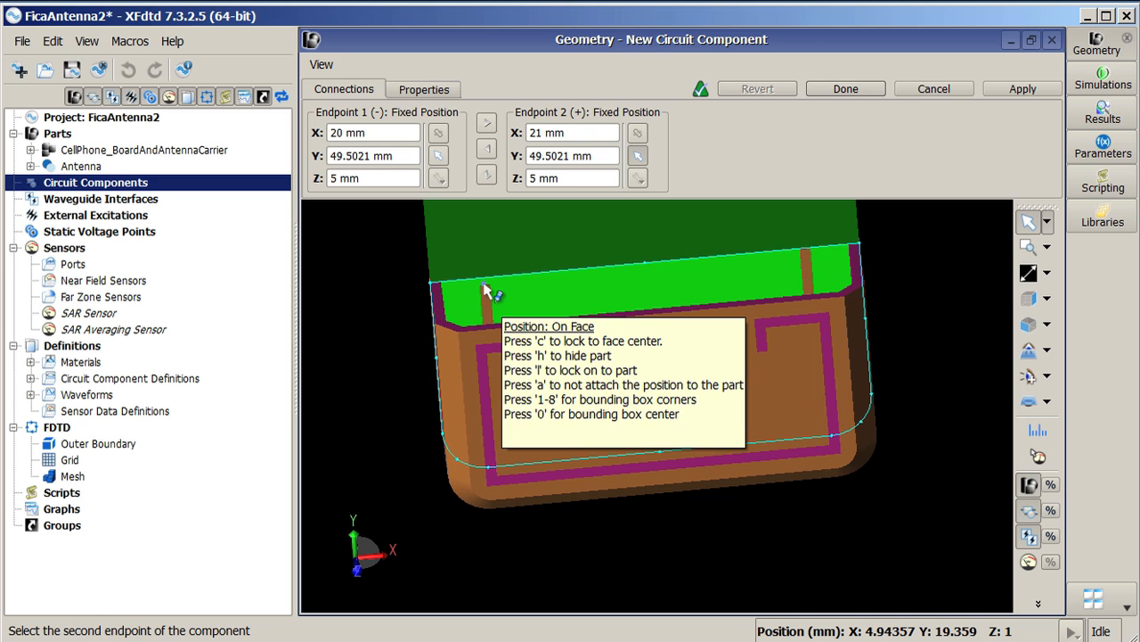
{"action": "middle_click_drag", "start_coordinate": [485, 278], "coordinate": [478, 259]}
{"action": "scroll", "coordinate": [478, 258], "scroll_direction": "up", "scroll_amount": 1}
{"action": "scroll", "coordinate": [480, 200], "scroll_direction": "up", "scroll_amount": 1}
{"action": "scroll", "coordinate": [502, 293], "scroll_direction": "up", "scroll_amount": 1}
{"action": "scroll", "coordinate": [616, 345], "scroll_direction": "up", "scroll_amount": 1}
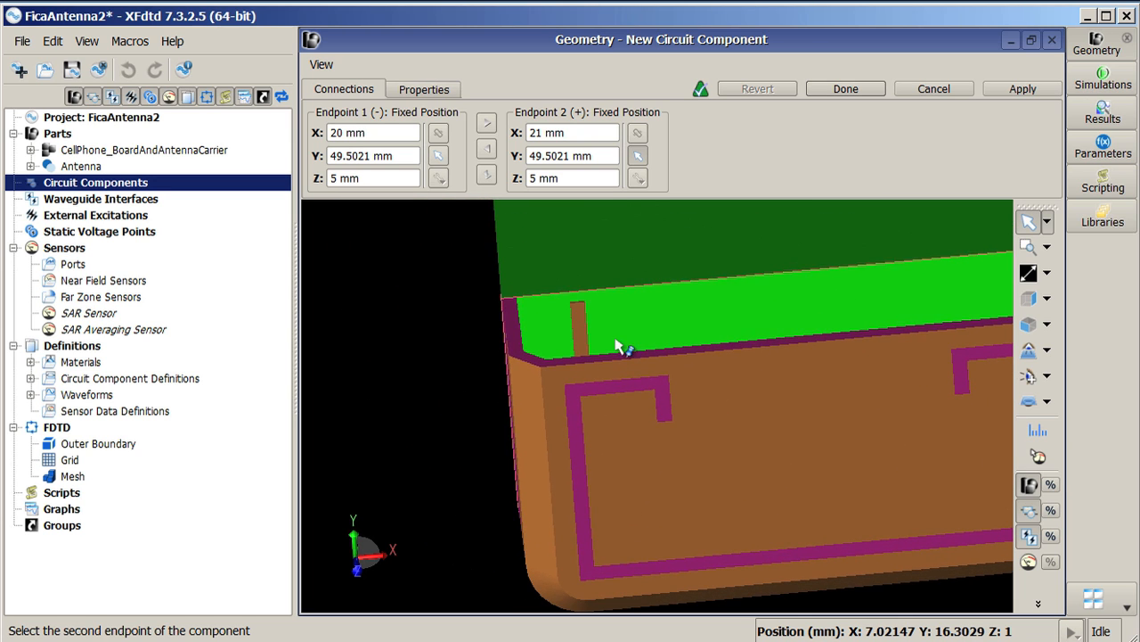
{"action": "scroll", "coordinate": [586, 311], "scroll_direction": "up", "scroll_amount": 2}
{"action": "middle_click_drag", "start_coordinate": [522, 280], "coordinate": [662, 417]}
{"action": "right_click_drag", "start_coordinate": [651, 361], "coordinate": [679, 484]}
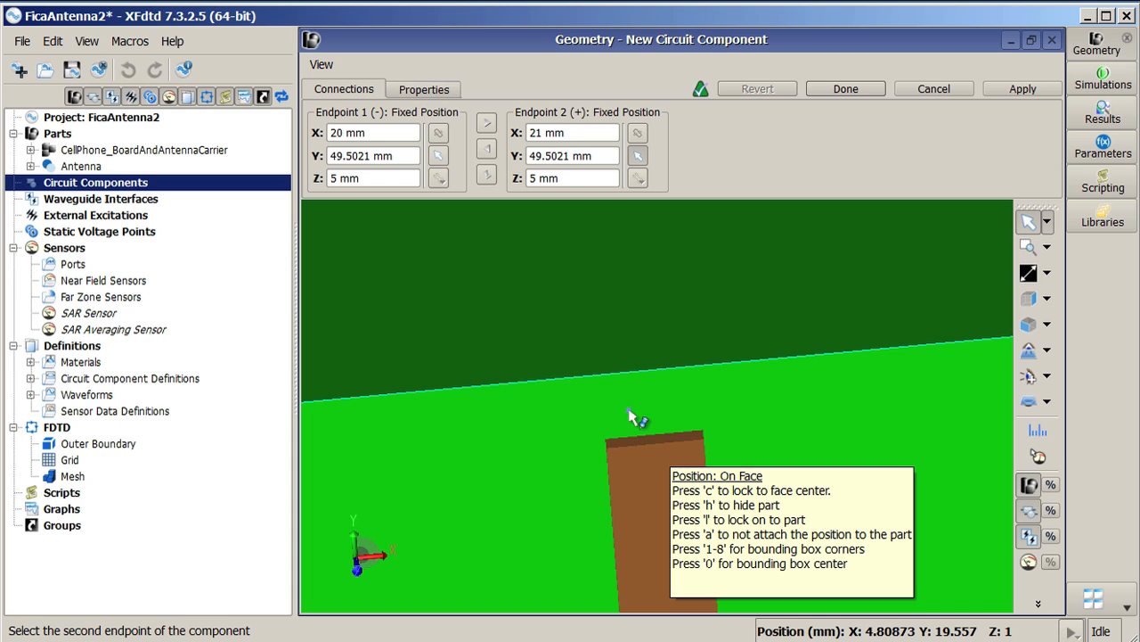
{"action": "key", "text": "h"}
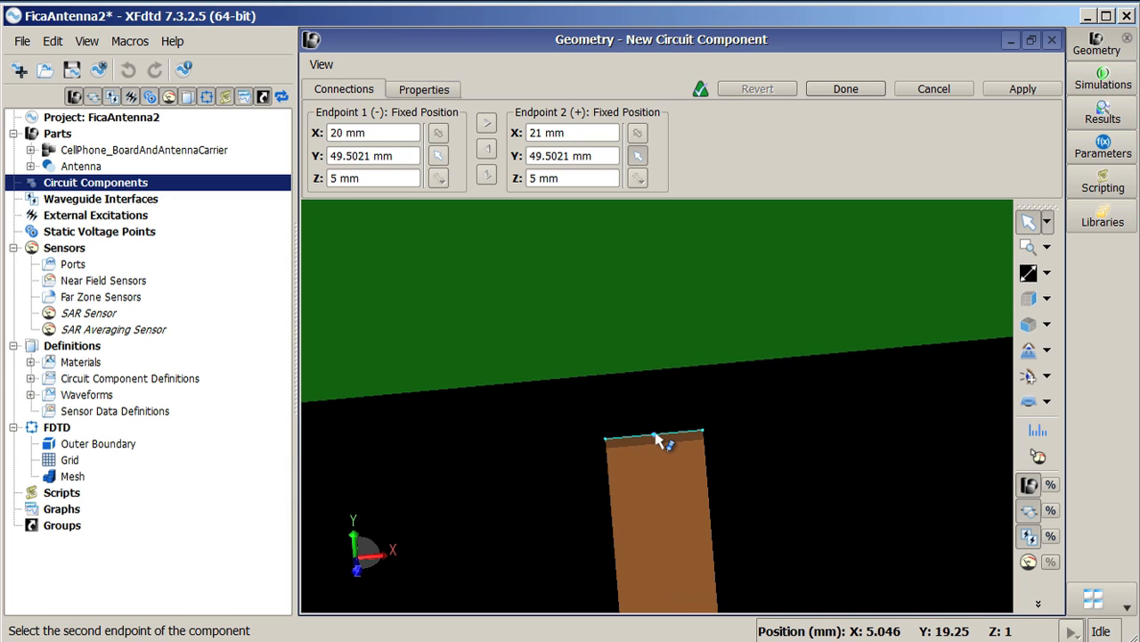
{"action": "mouse_move", "coordinate": [657, 436]}
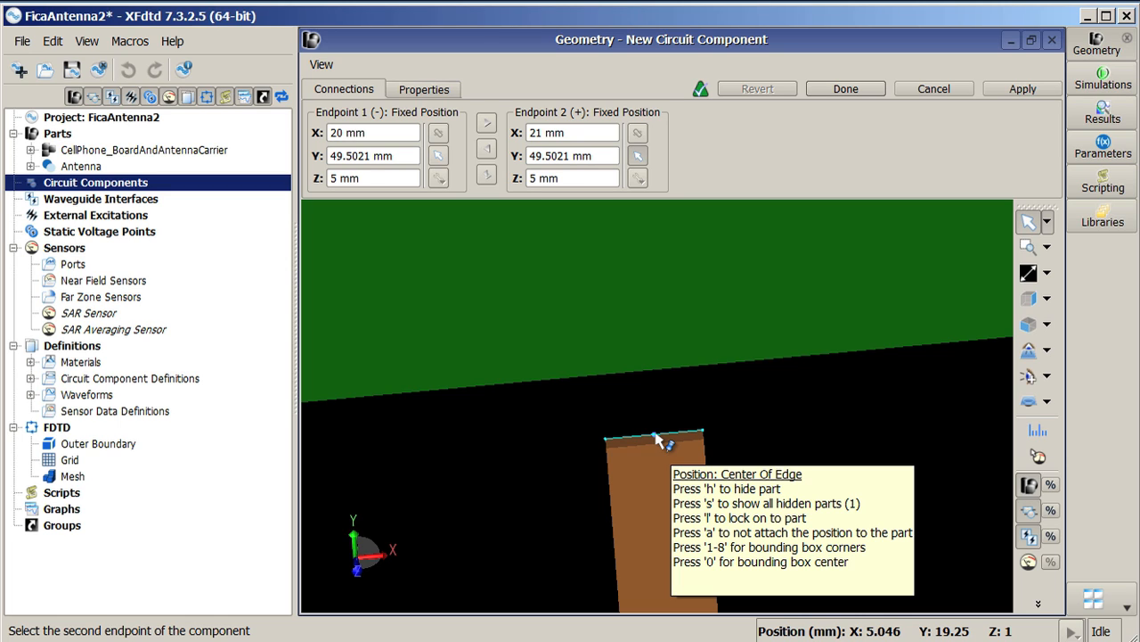
{"action": "left_click", "coordinate": [655, 436]}
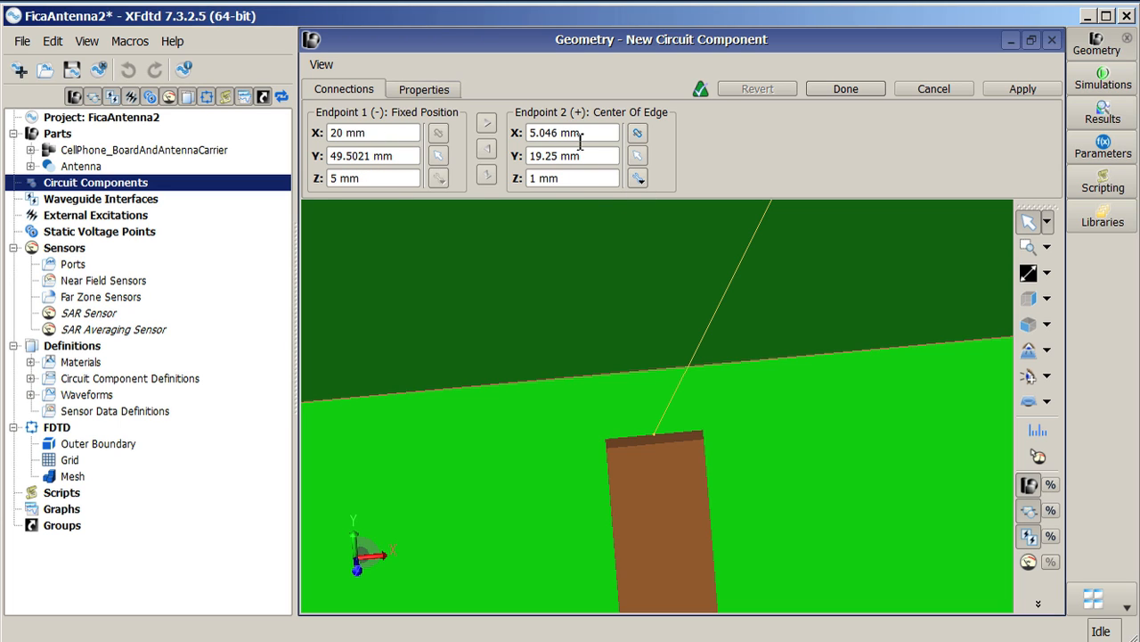
Step: Copy the second endpoint's position to the first endpoint
{"action": "left_click", "coordinate": [487, 150]}
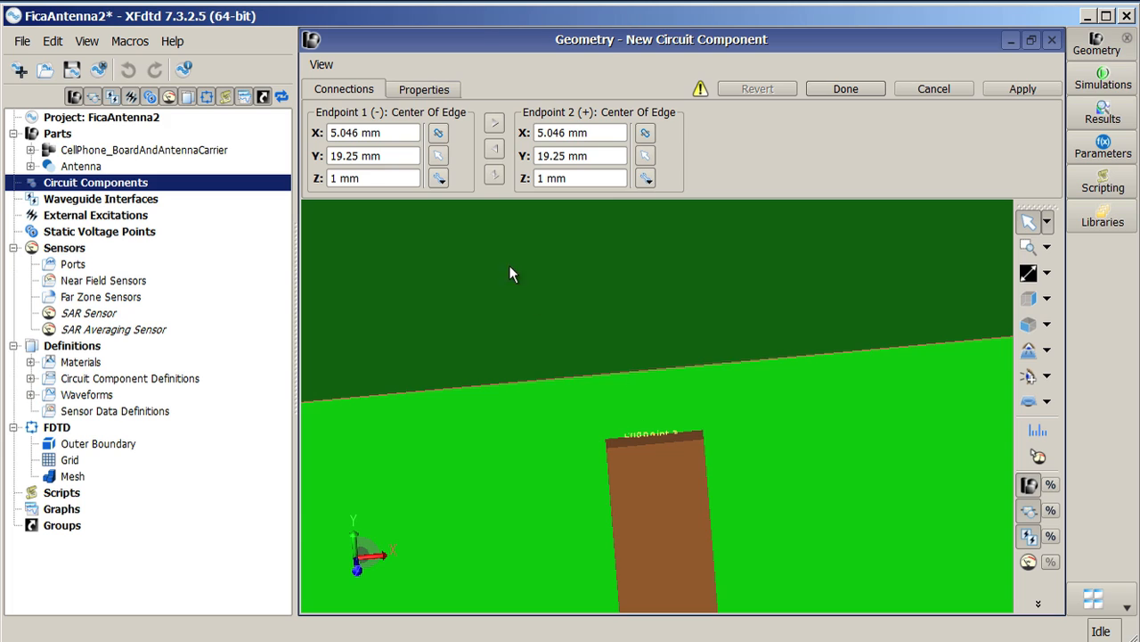
{"action": "left_click", "coordinate": [439, 179]}
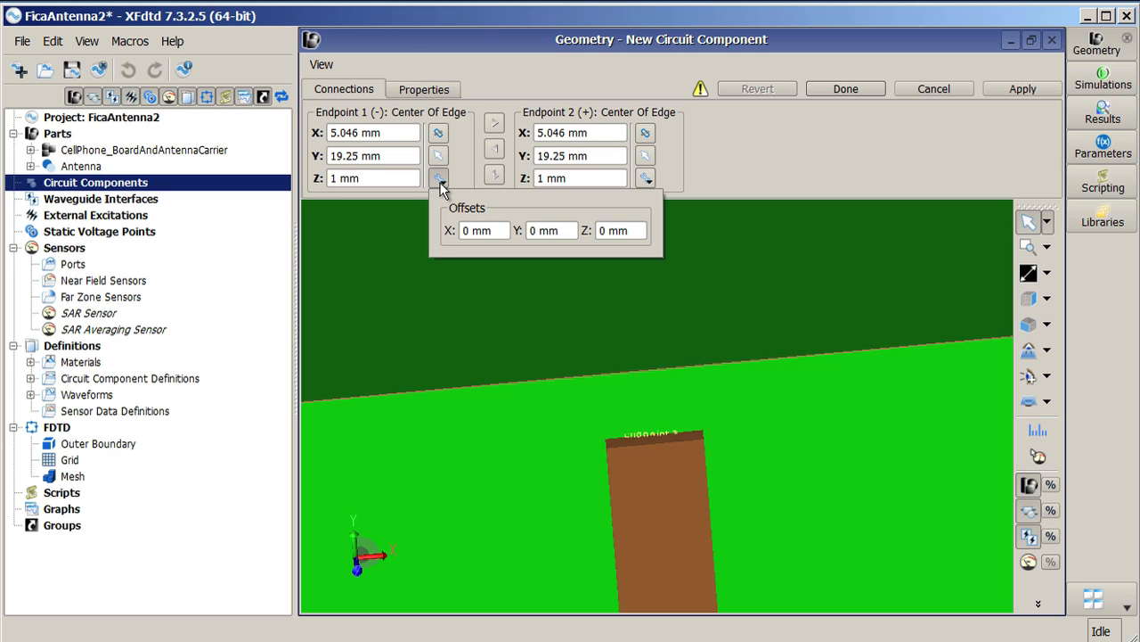
{"action": "left_click", "coordinate": [724, 148]}
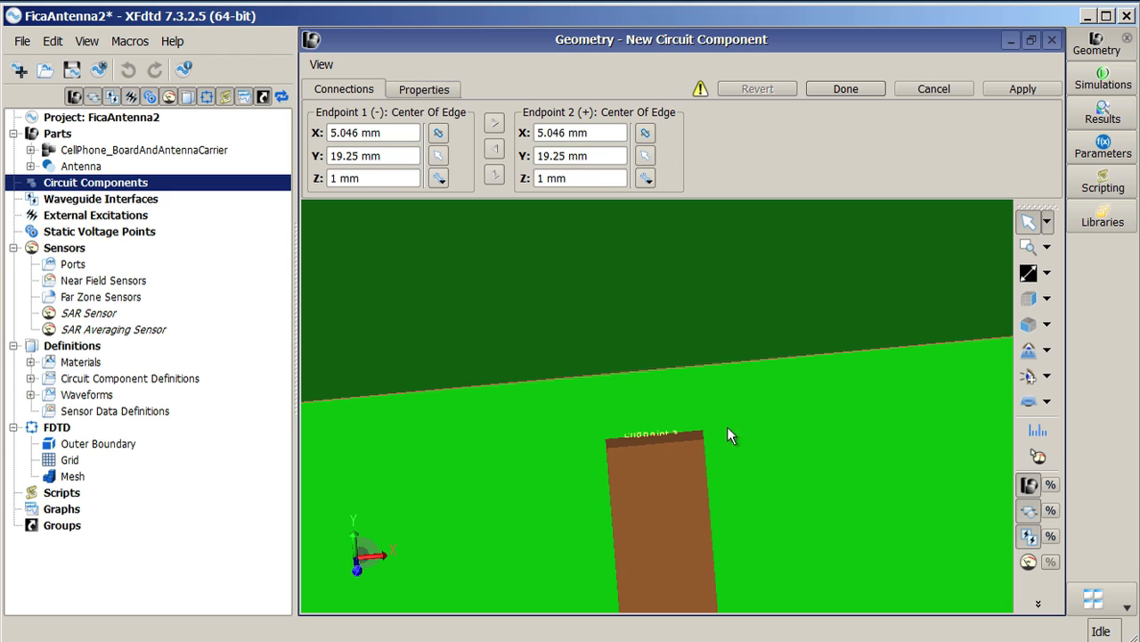
Step: Measure the distance from the board edge to the feed strip's top edge
{"action": "left_click", "coordinate": [1038, 432]}
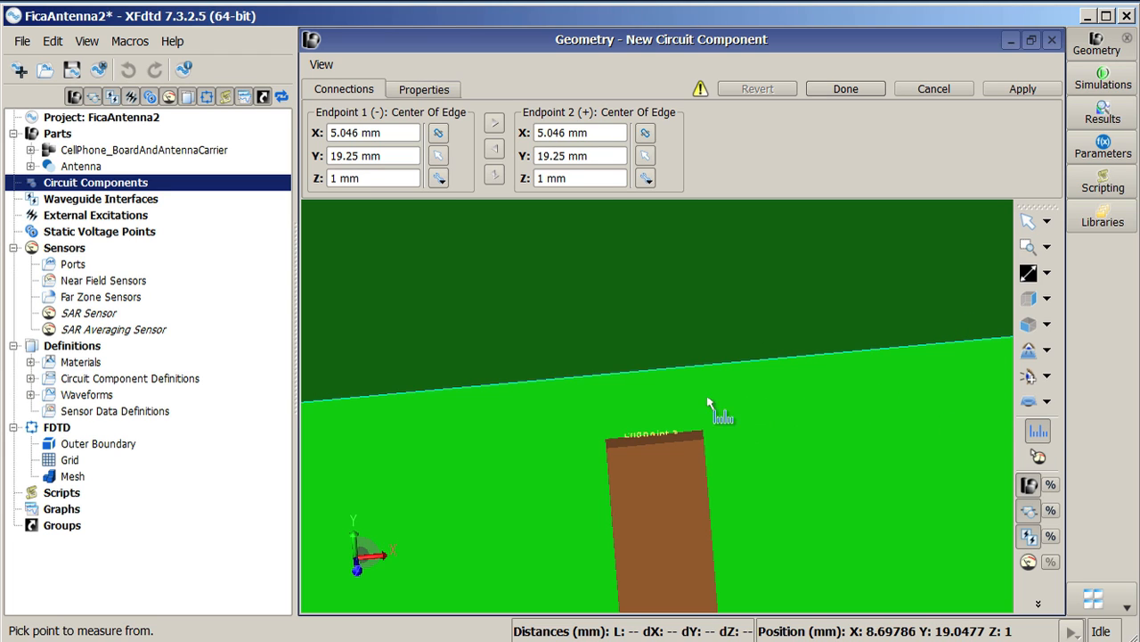
{"action": "left_click", "coordinate": [639, 377]}
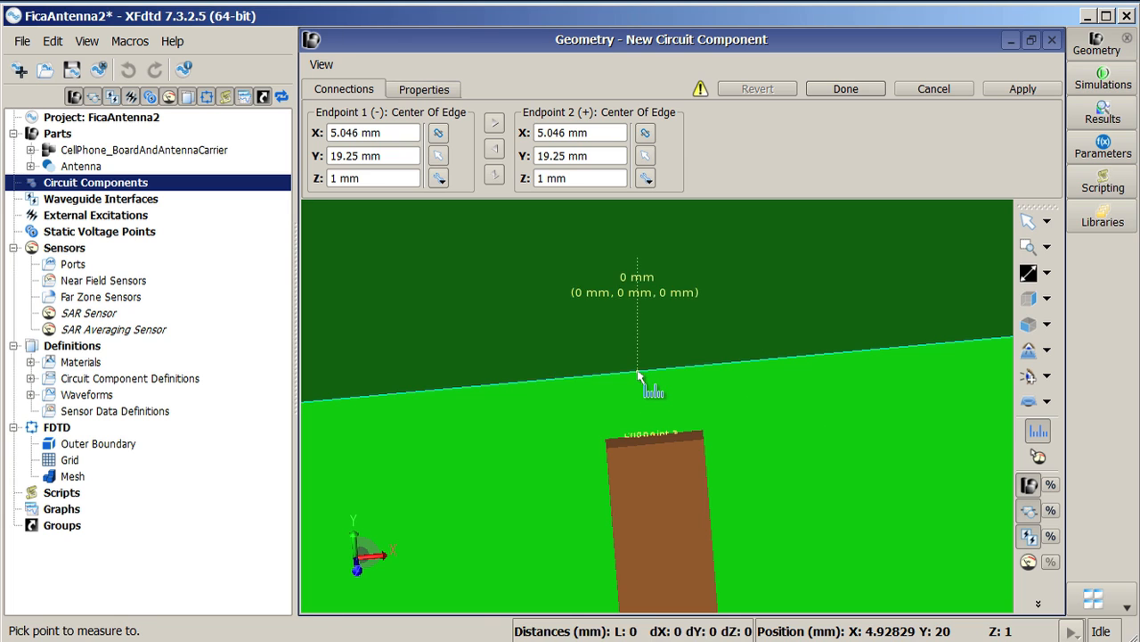
{"action": "left_click", "coordinate": [648, 441]}
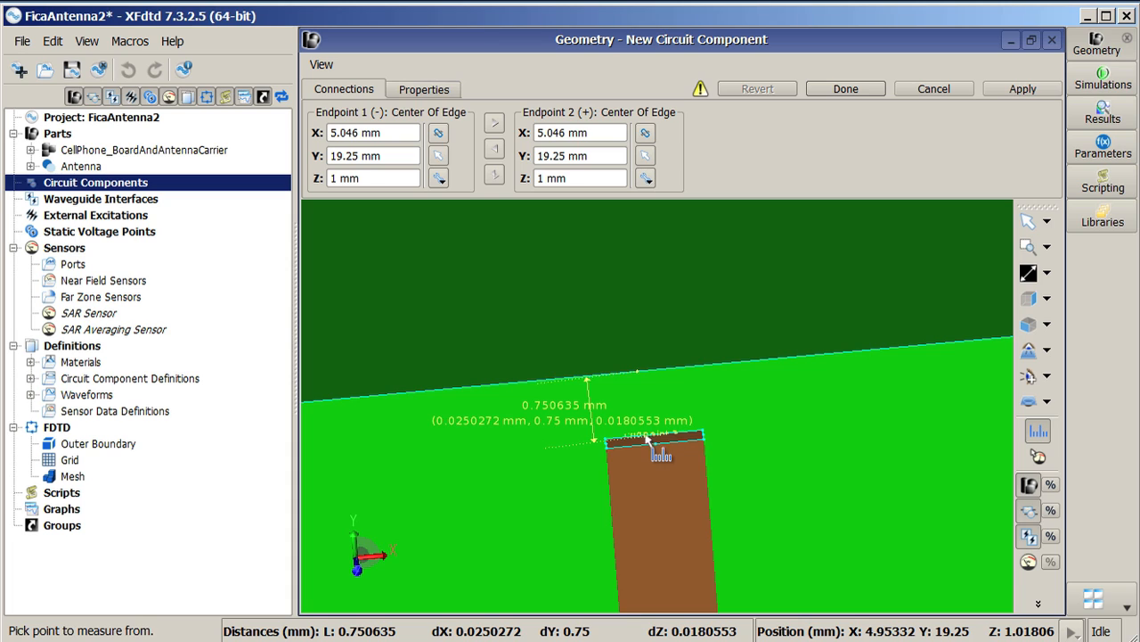
{"action": "left_click", "coordinate": [1028, 223]}
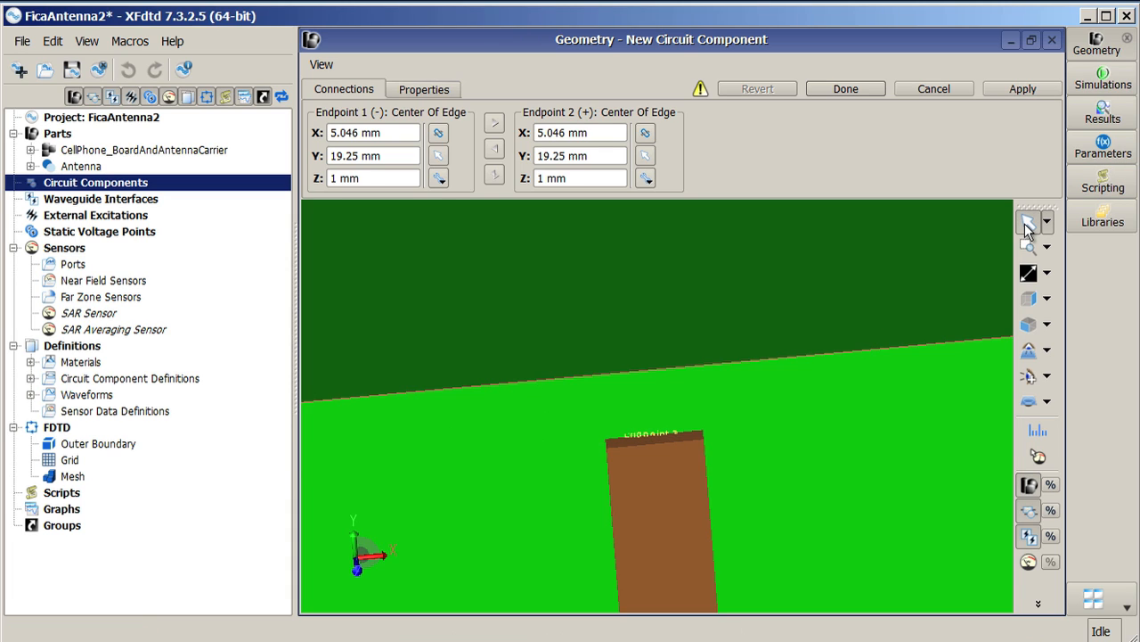
Step: Set the first endpoint's Y offset to 0.75 mm
{"action": "left_click", "coordinate": [440, 177]}
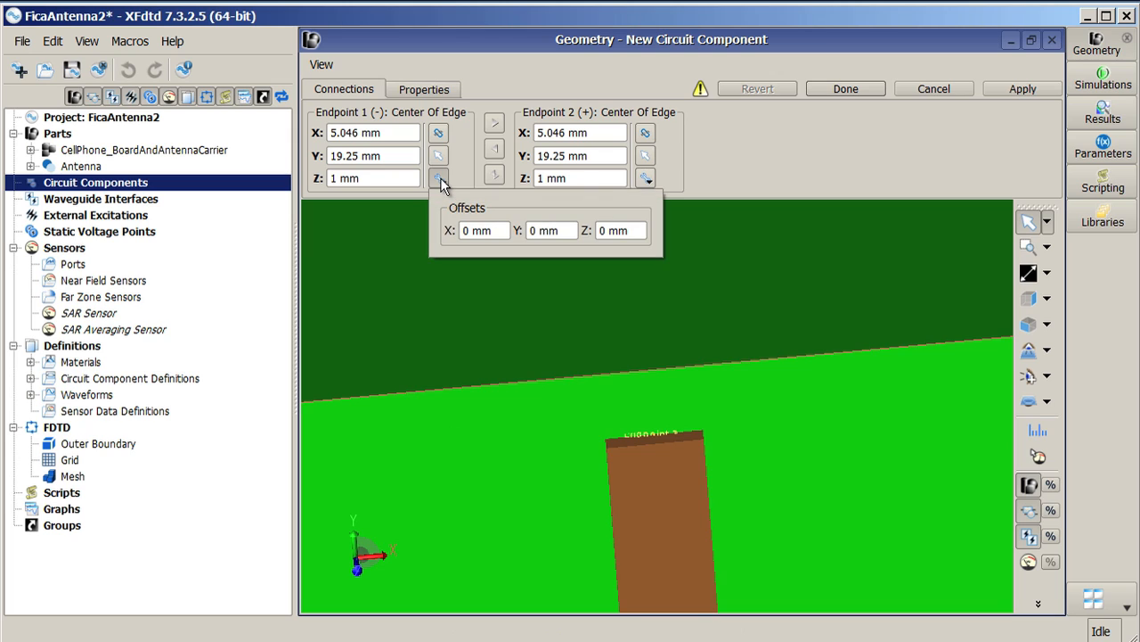
{"action": "left_click_drag", "start_coordinate": [538, 232], "coordinate": [516, 234]}
{"action": "type", "text": "0.75"}
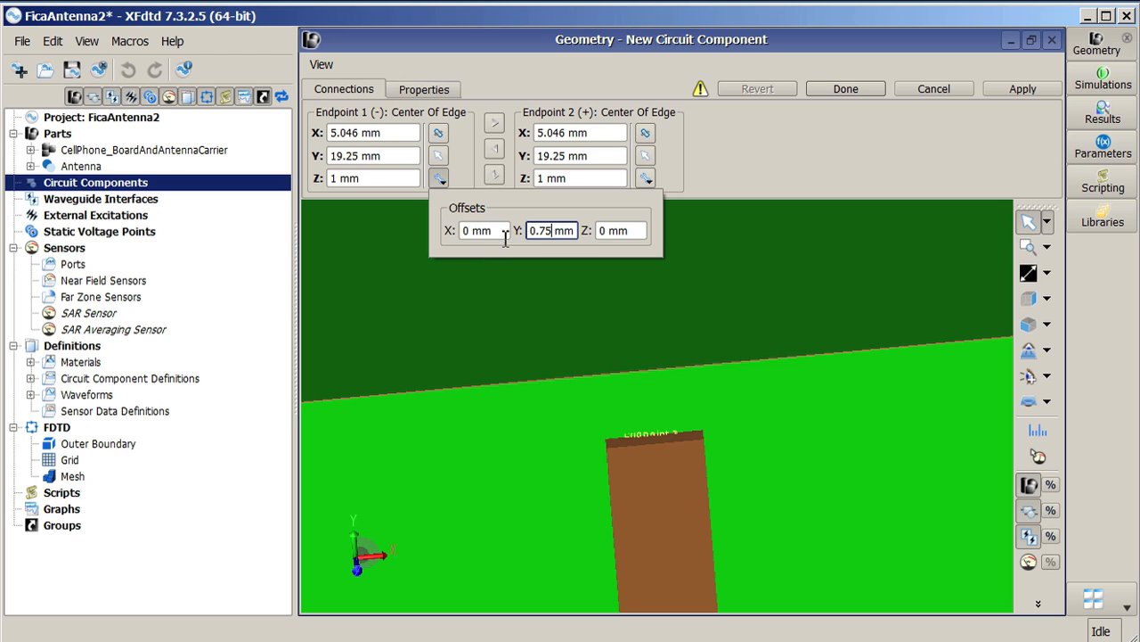
{"action": "key", "text": "Return"}
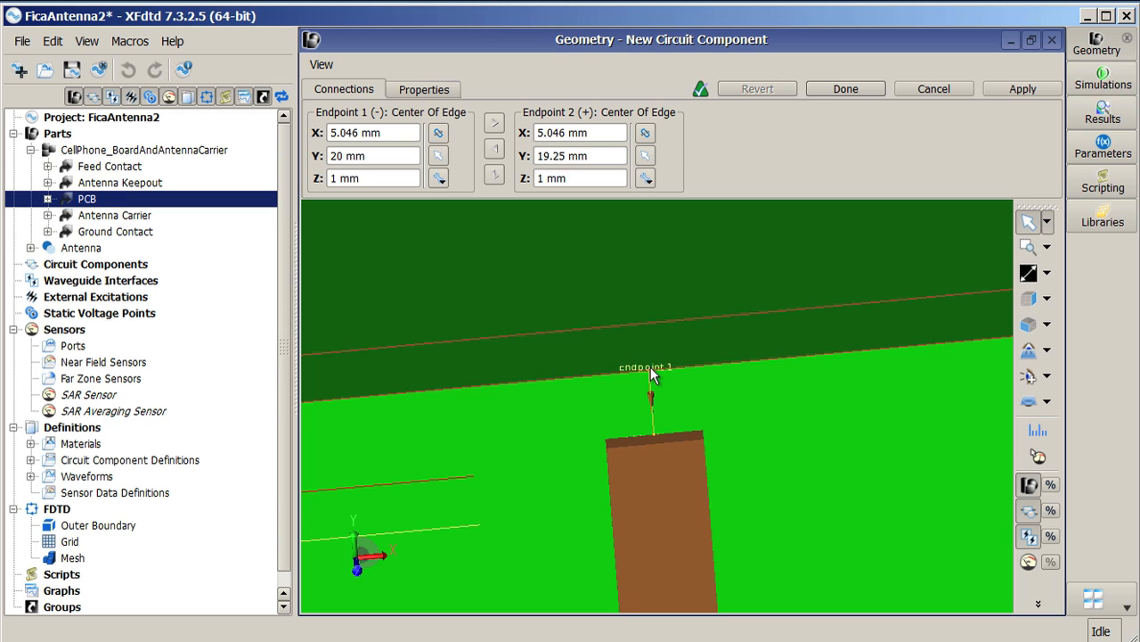
Step: Swap the two endpoints and swap them back
{"action": "left_click", "coordinate": [496, 175]}
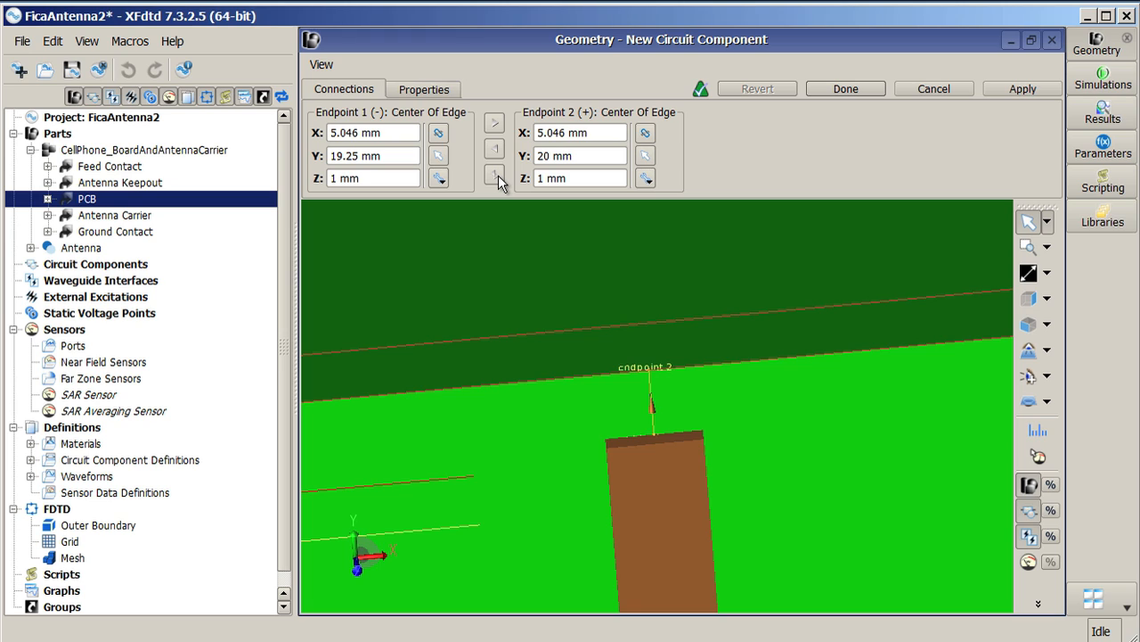
{"action": "left_click", "coordinate": [497, 175]}
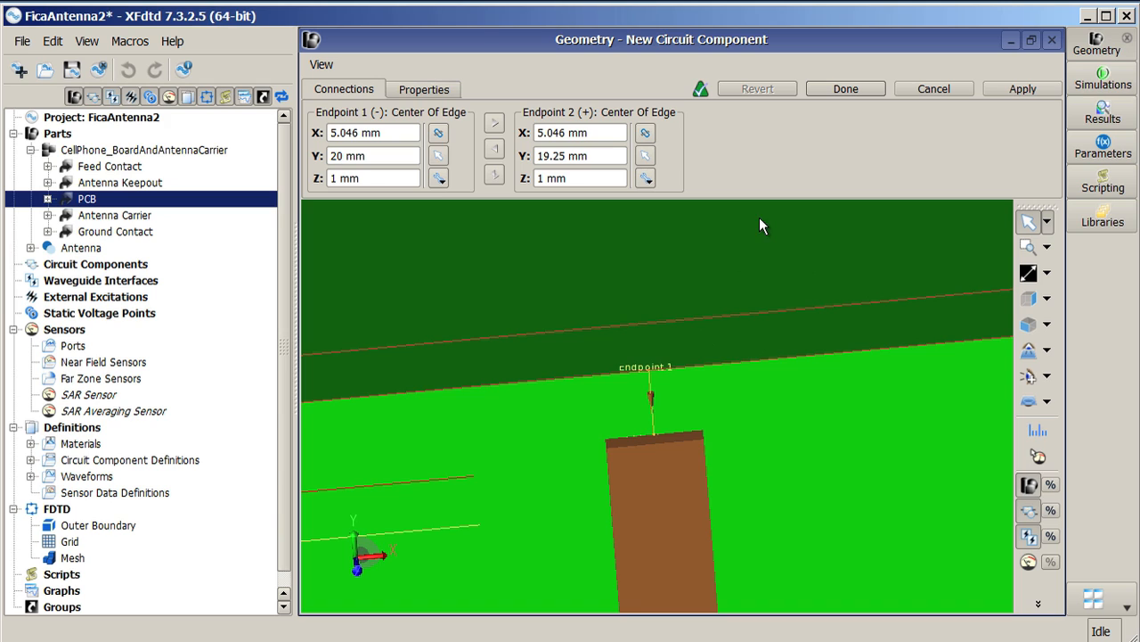
Step: Name the circuit component Source in its properties
{"action": "left_click", "coordinate": [440, 93]}
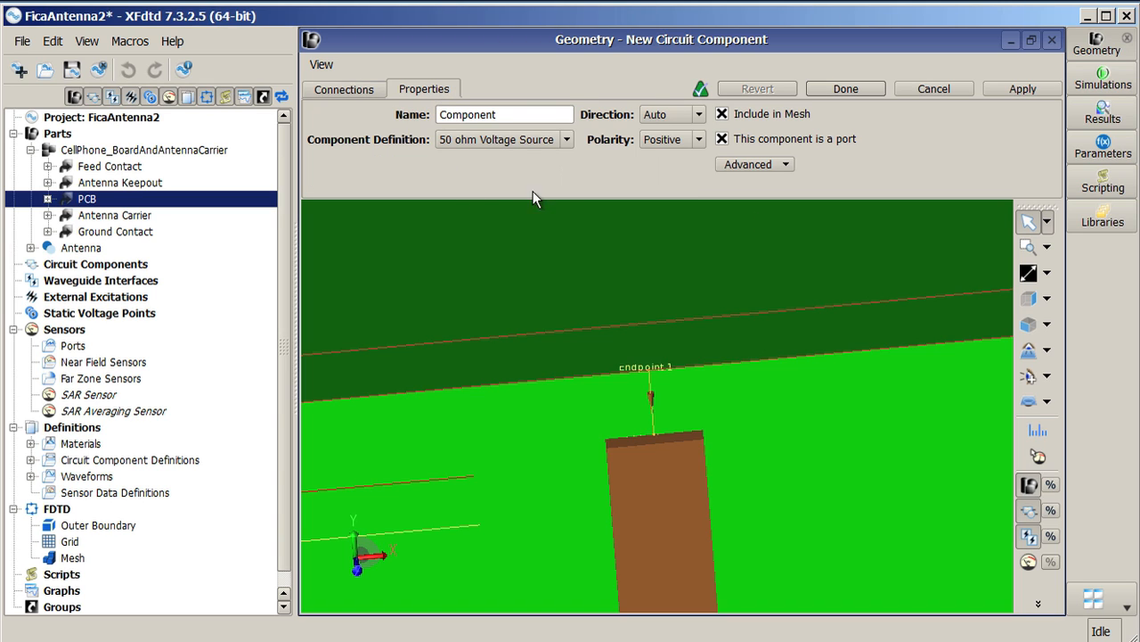
{"action": "double_click", "coordinate": [522, 115]}
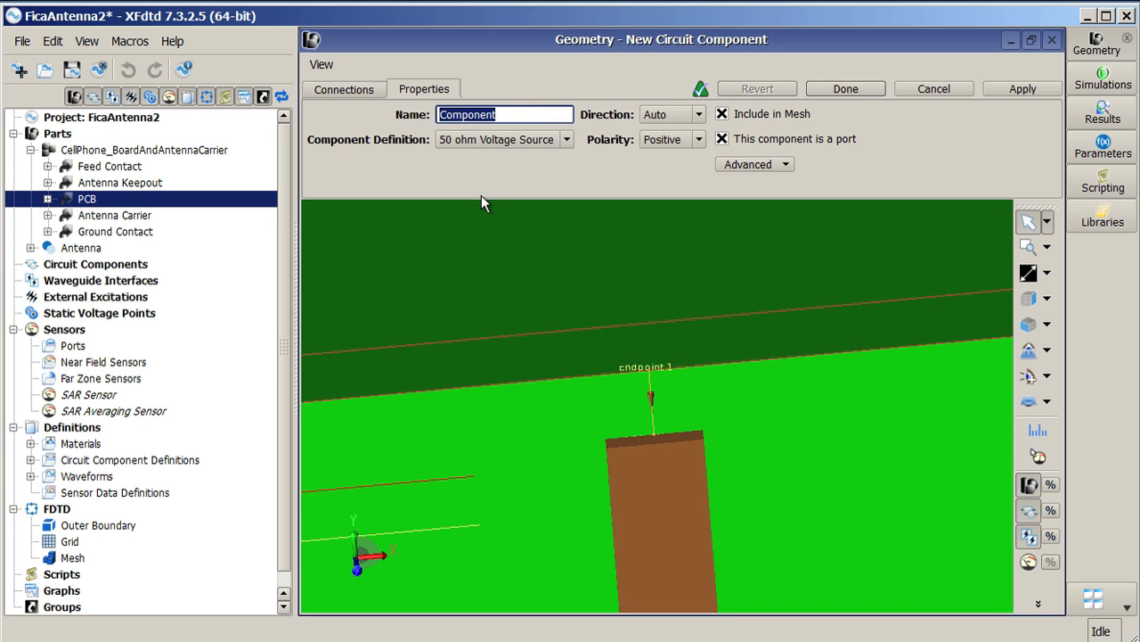
{"action": "type", "text": "Source"}
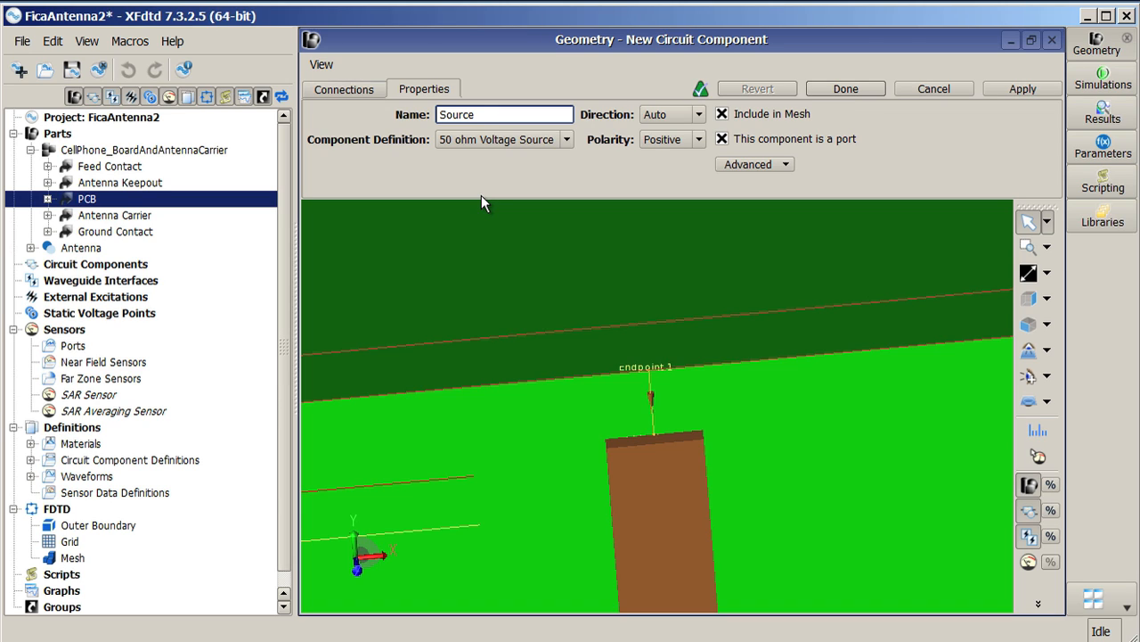
Step: Keep the 50 ohm Voltage Source definition, check the advanced gridding options, and finish creating the component
{"action": "left_click", "coordinate": [567, 140]}
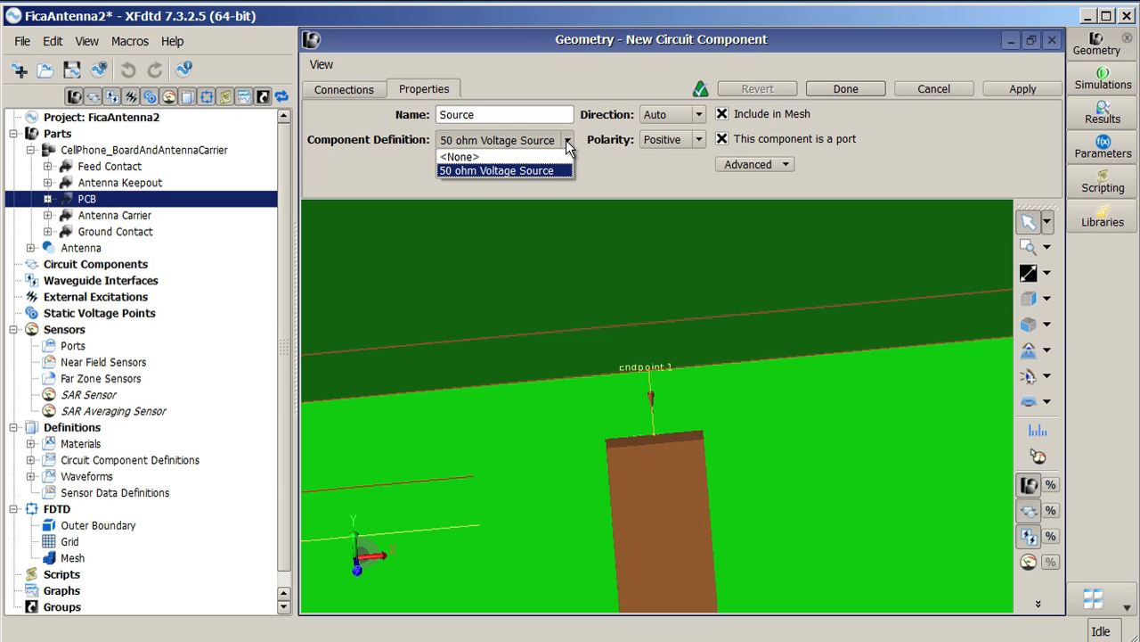
{"action": "left_click", "coordinate": [566, 140]}
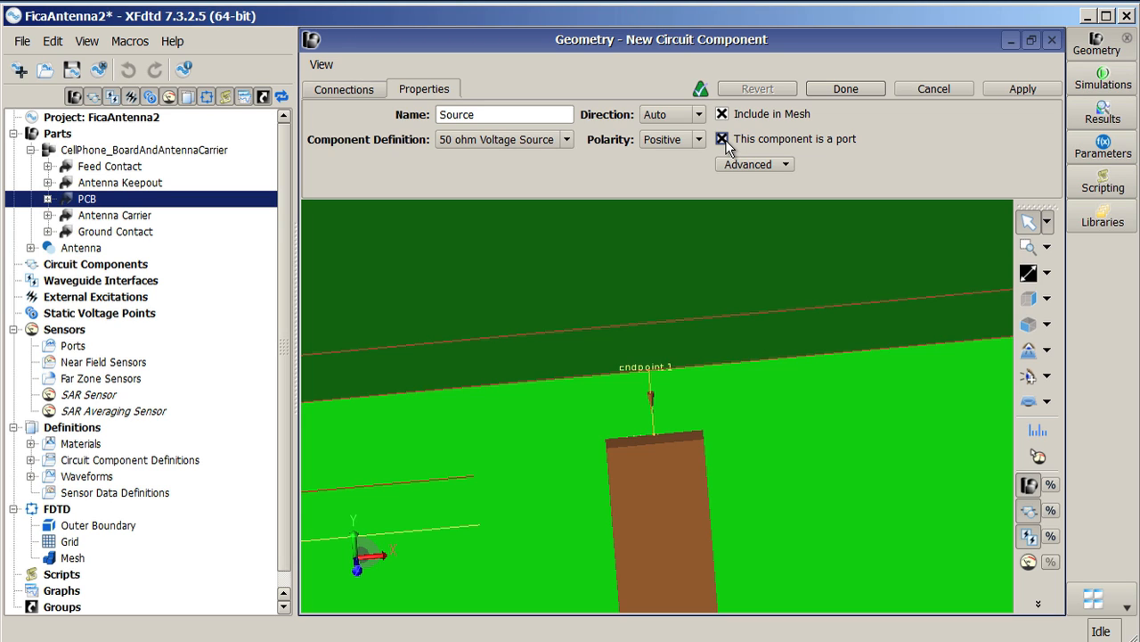
{"action": "left_click", "coordinate": [786, 166]}
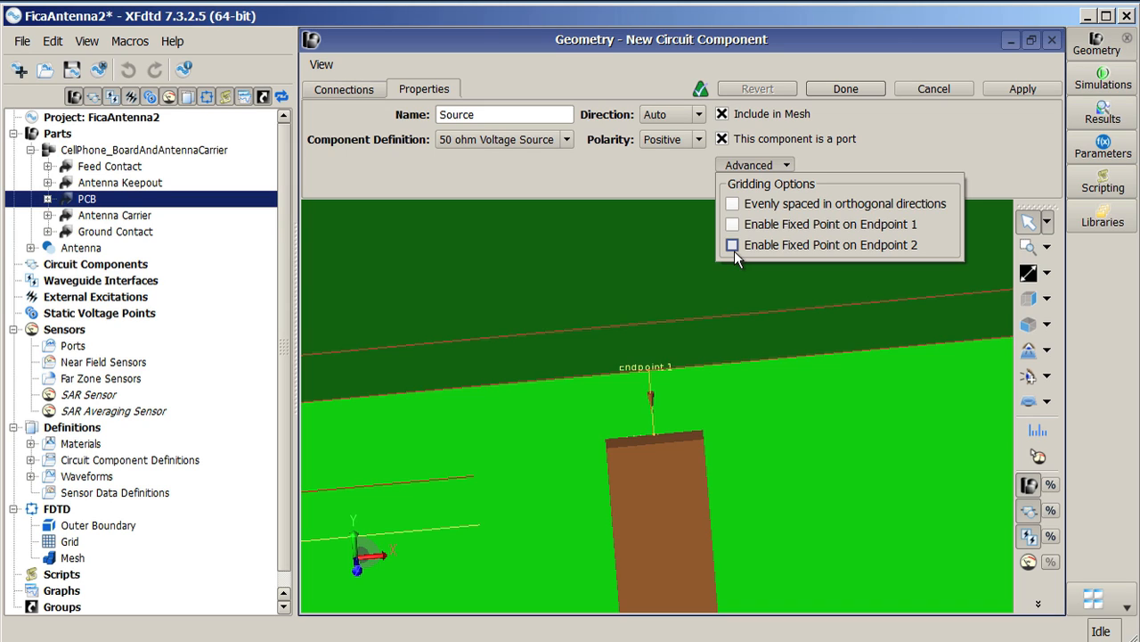
{"action": "left_click", "coordinate": [909, 134]}
{"action": "left_click", "coordinate": [868, 90]}
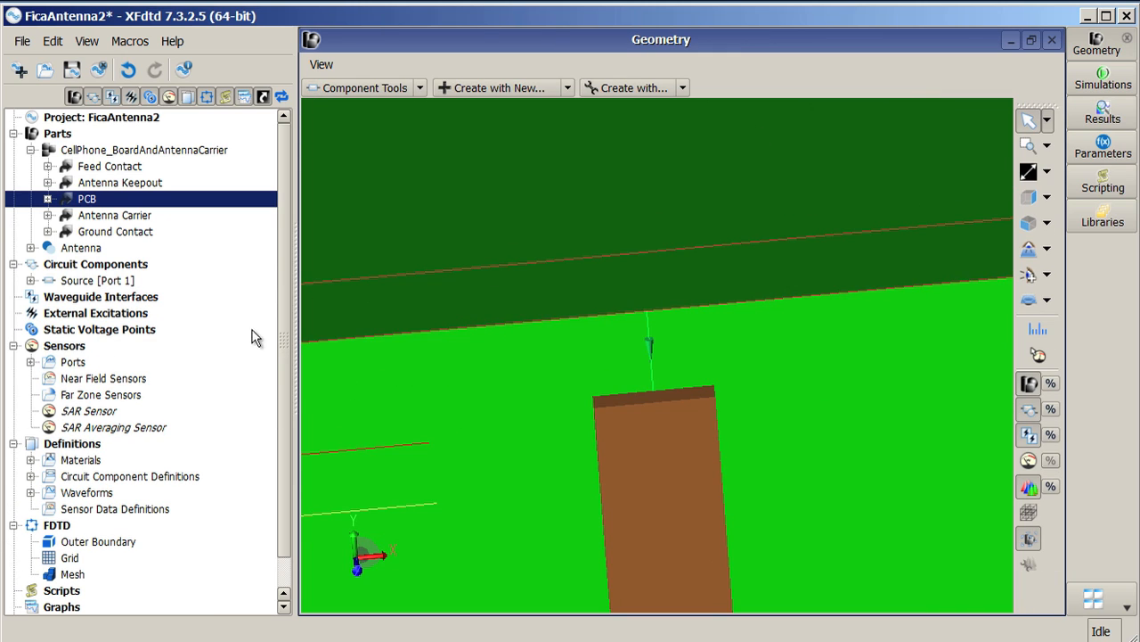
Step: Expand the circuit component definitions, waveforms and the 50 ohm Voltage Source in the project tree to inspect them
{"action": "left_click", "coordinate": [31, 475]}
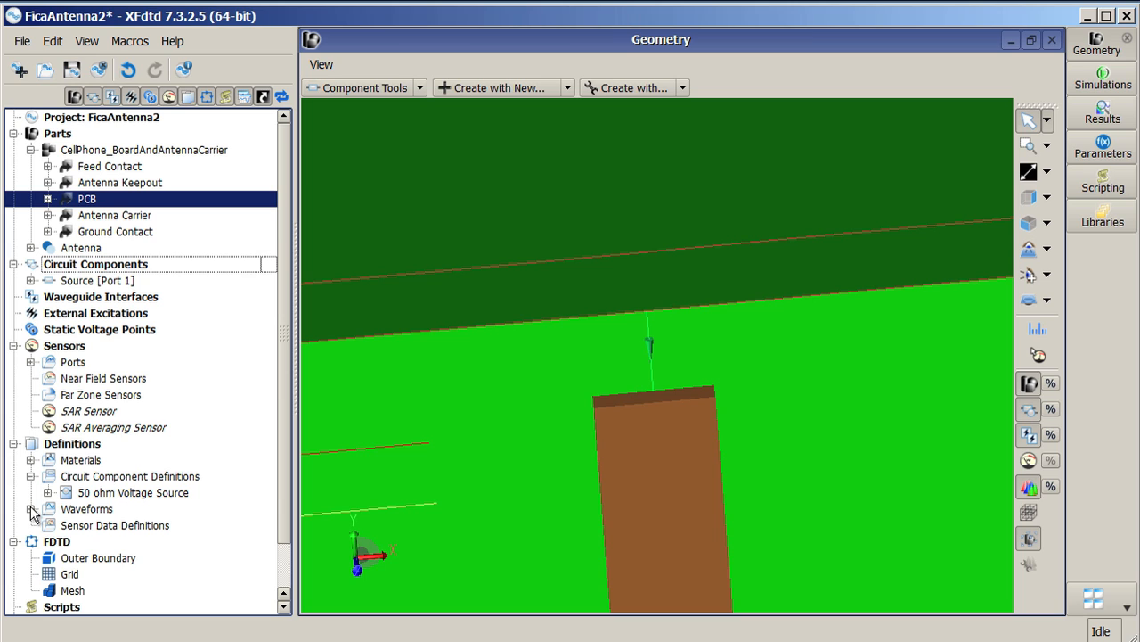
{"action": "left_click", "coordinate": [30, 509]}
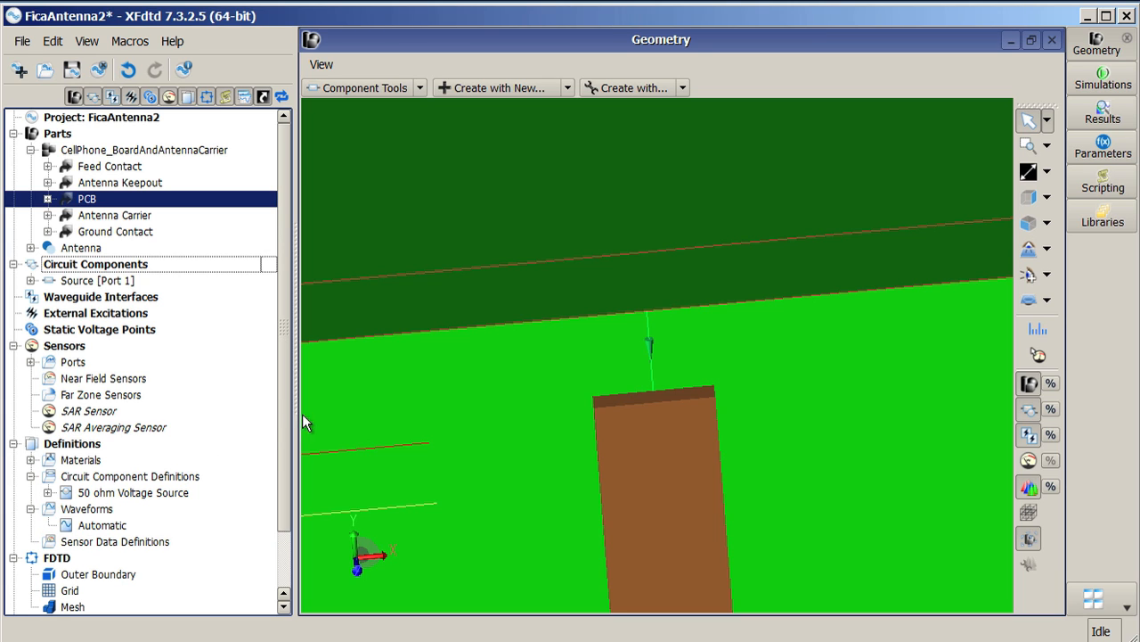
{"action": "left_click_drag", "start_coordinate": [282, 417], "coordinate": [287, 474]}
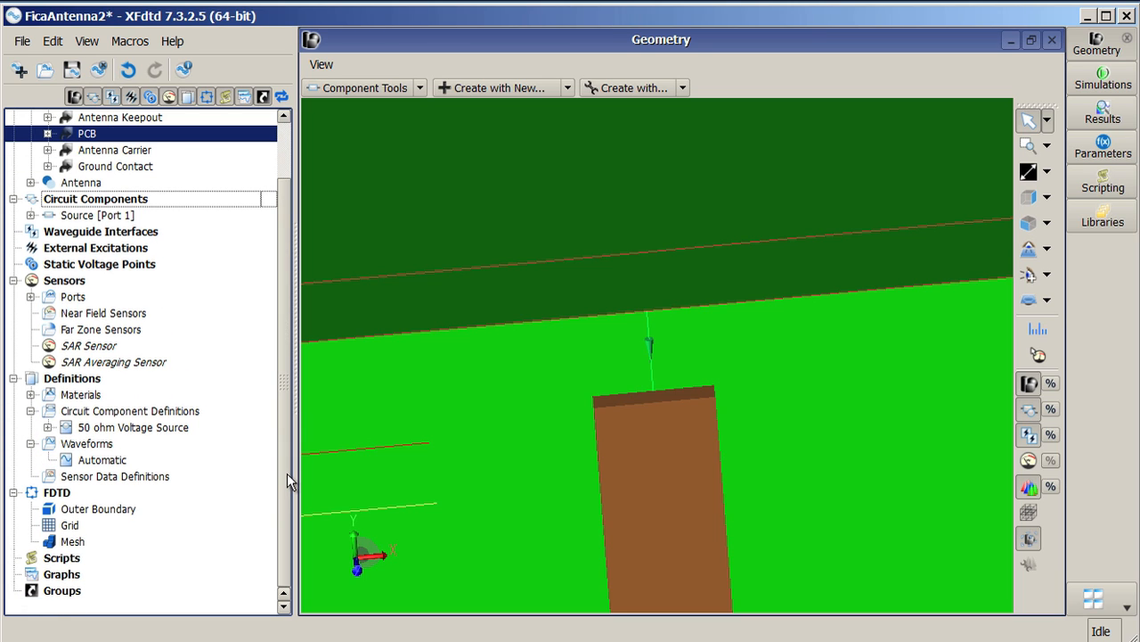
{"action": "left_click", "coordinate": [48, 428]}
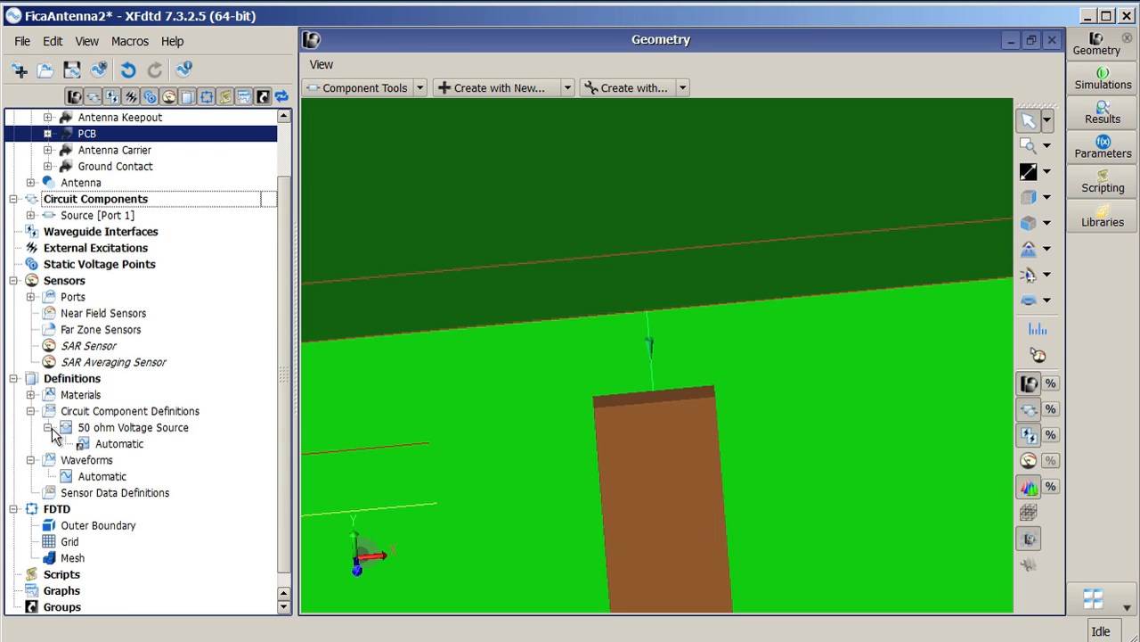
Step: Open the 50 ohm Voltage Source definition and inspect its waveform options, then close it
{"action": "double_click", "coordinate": [98, 428]}
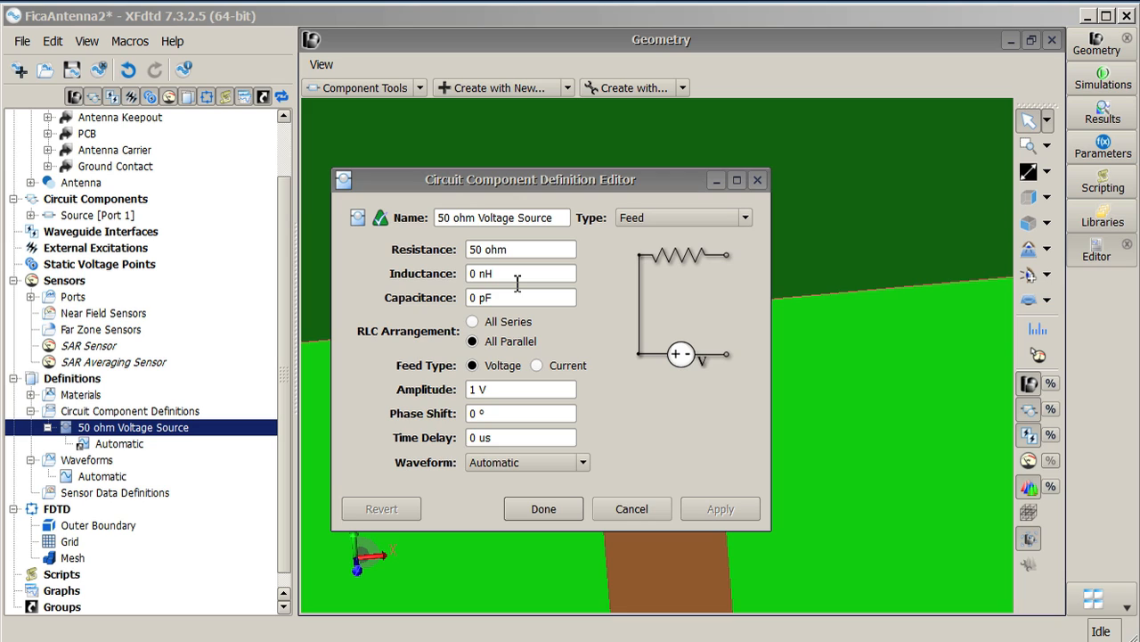
{"action": "left_click", "coordinate": [584, 463]}
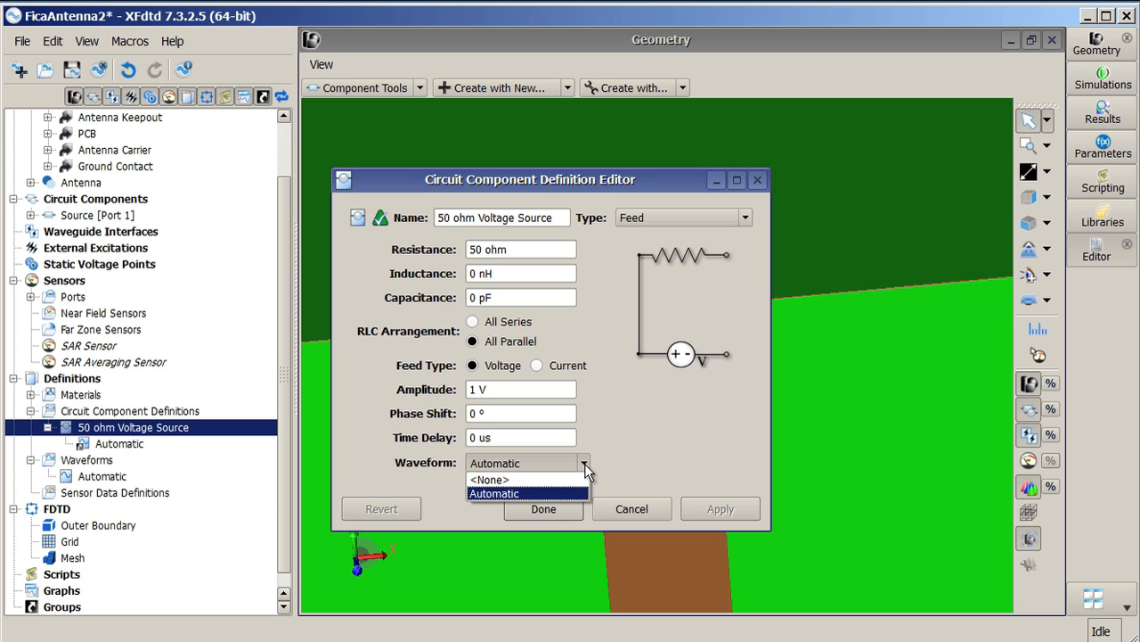
{"action": "left_click", "coordinate": [584, 463]}
{"action": "left_click", "coordinate": [561, 512]}
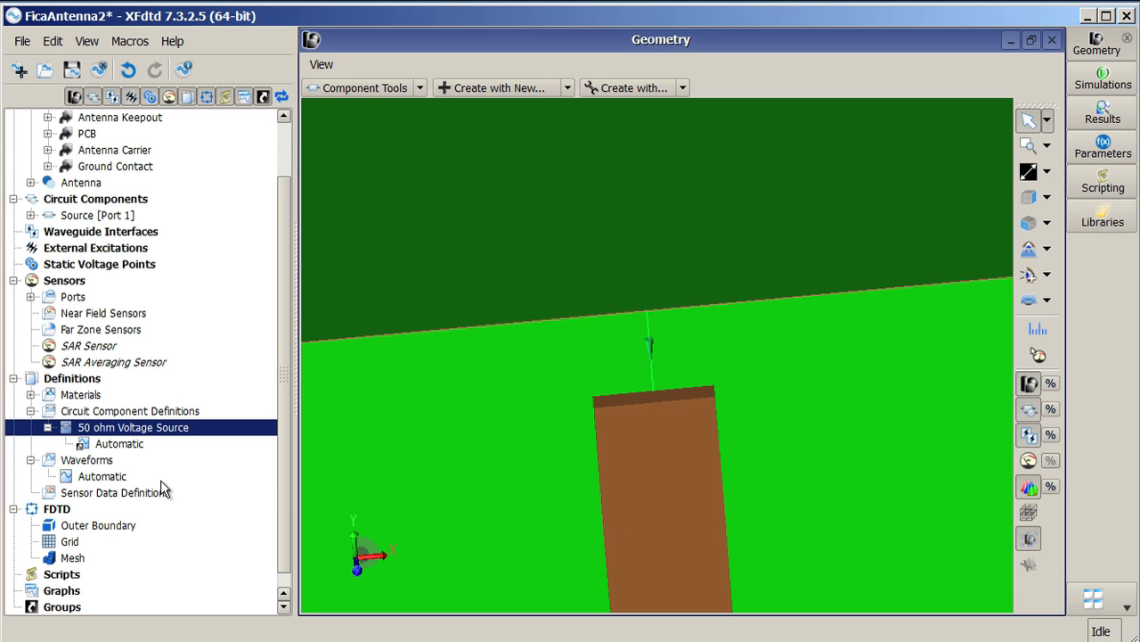
Step: Open the Automatic waveform and the project properties to inspect the frequency range and waveform type options
{"action": "double_click", "coordinate": [105, 477]}
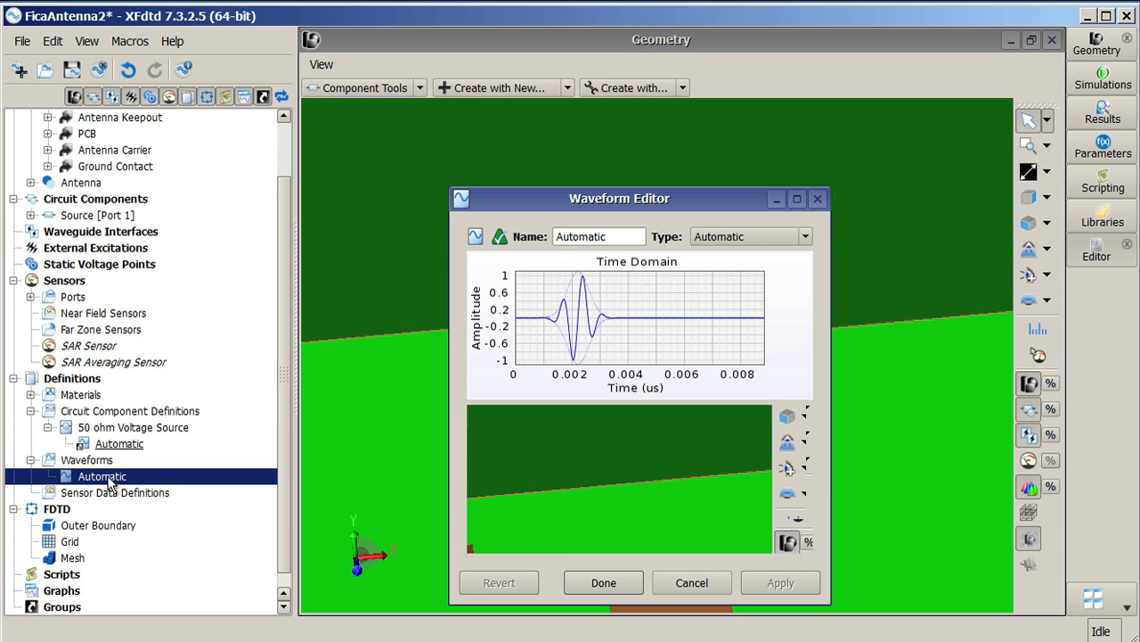
{"action": "left_click_drag", "start_coordinate": [666, 207], "coordinate": [630, 145]}
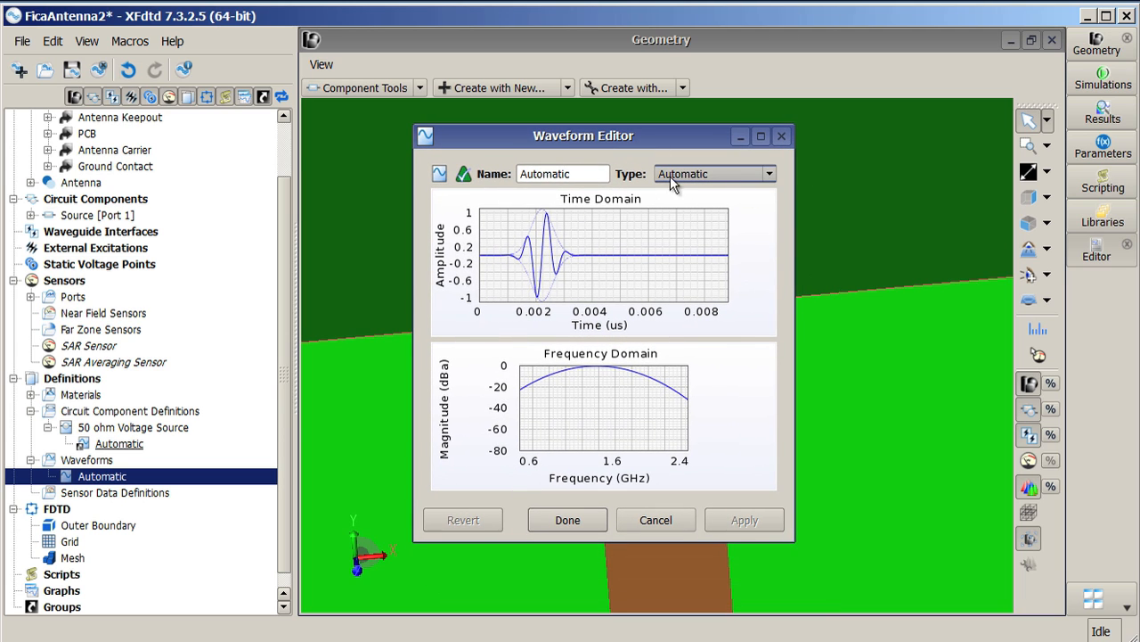
{"action": "left_click", "coordinate": [53, 41]}
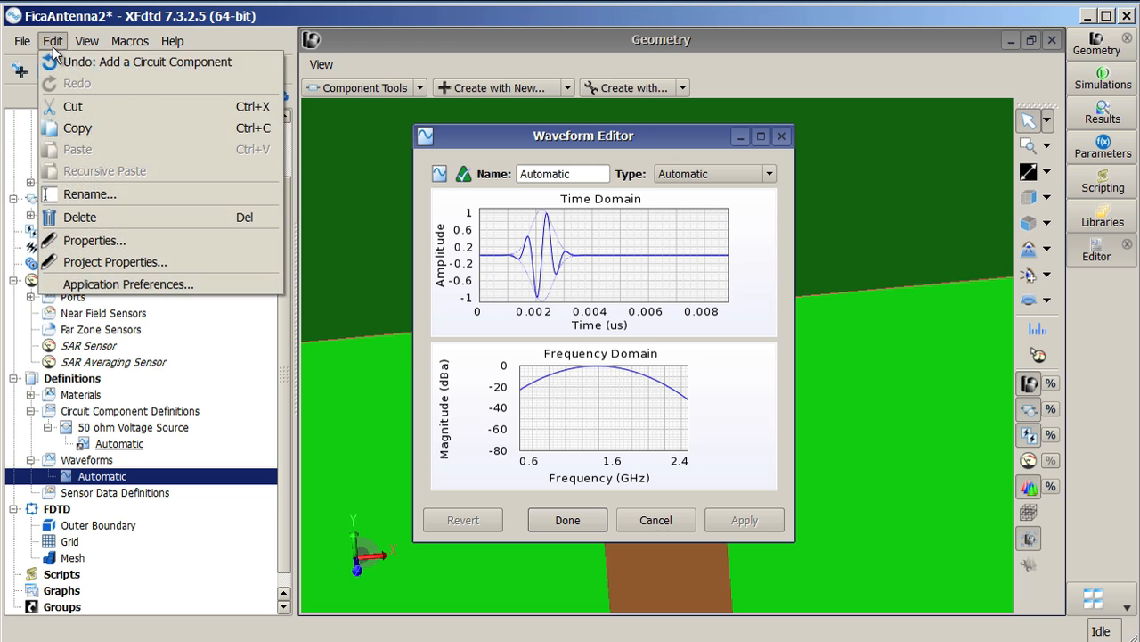
{"action": "left_click", "coordinate": [124, 261]}
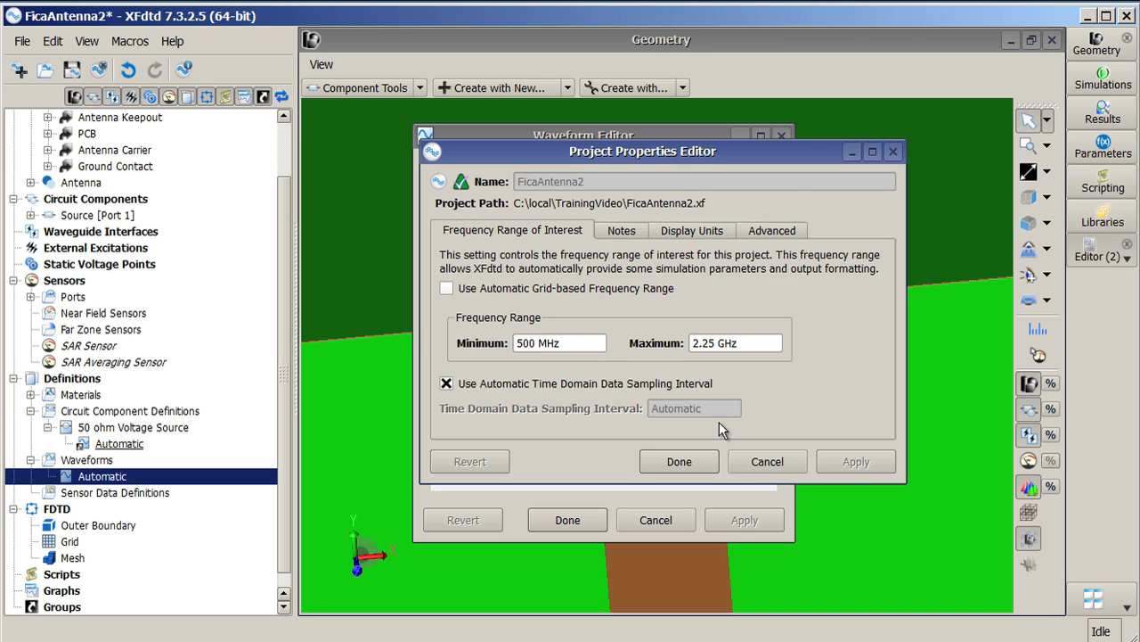
{"action": "left_click", "coordinate": [684, 463]}
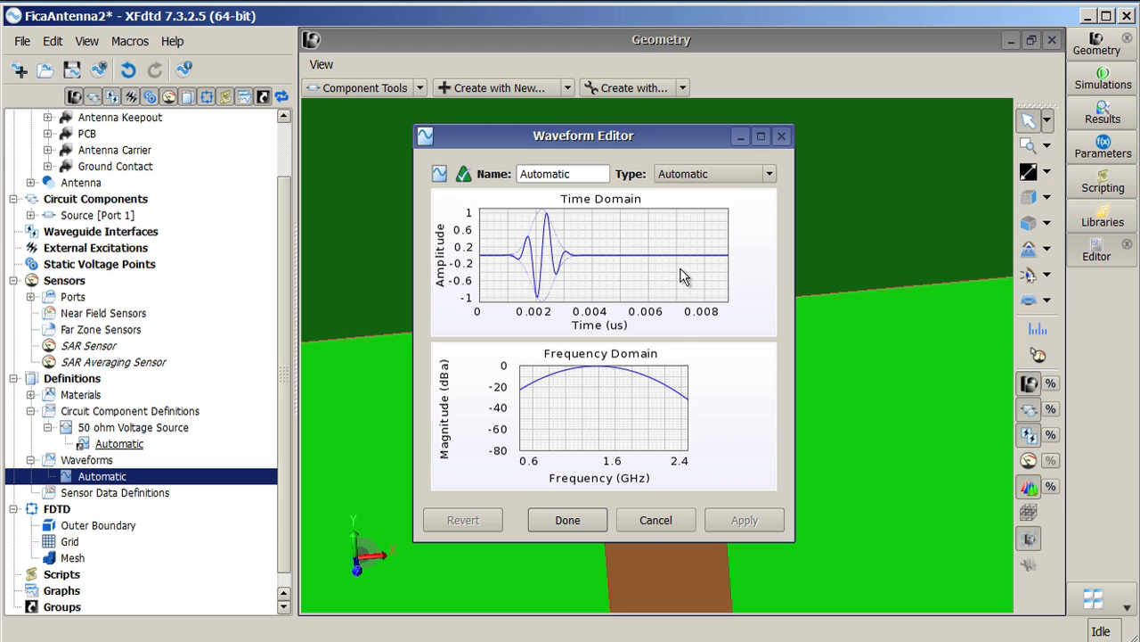
{"action": "left_click", "coordinate": [772, 175]}
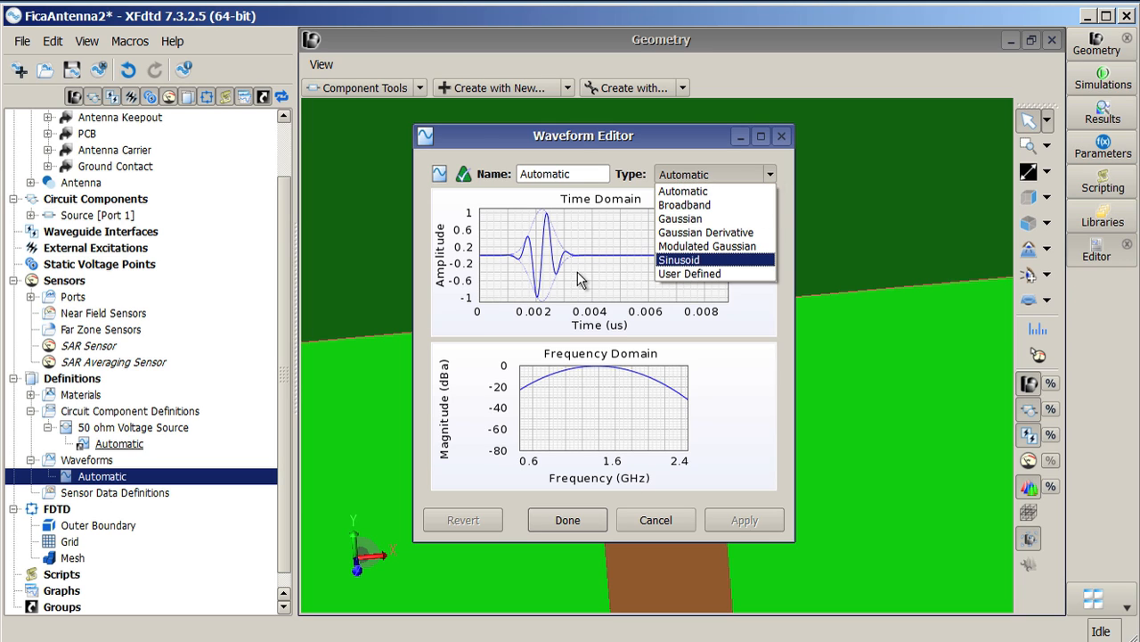
{"action": "left_click", "coordinate": [573, 141]}
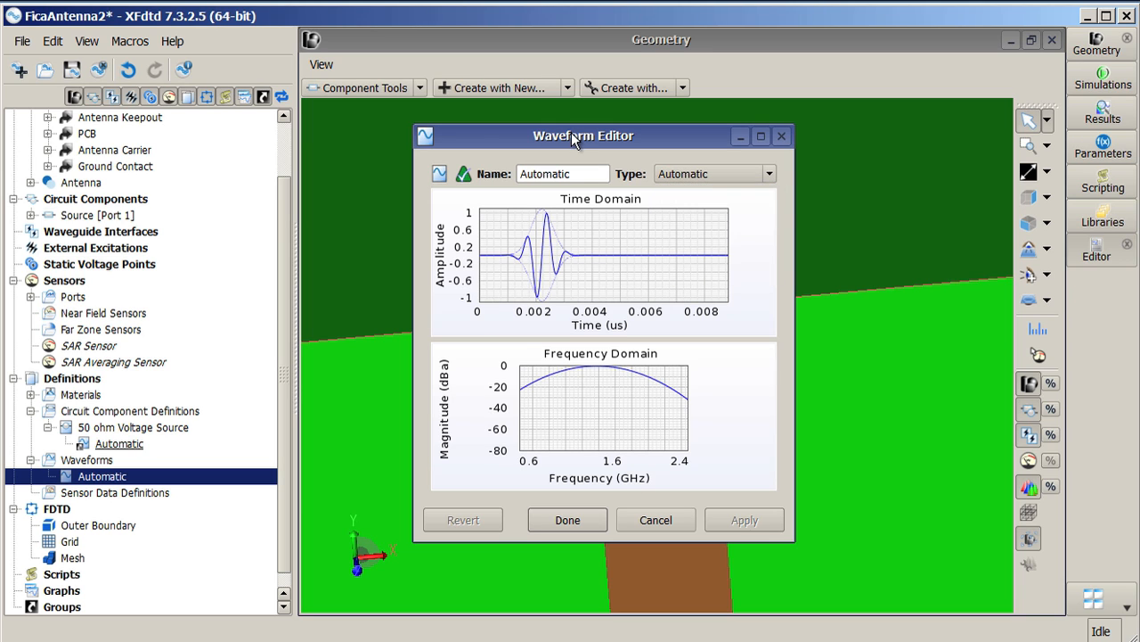
Step: Set the project's maximum frequency of interest to 500 MHz and apply it
{"action": "left_click", "coordinate": [52, 41]}
{"action": "left_click", "coordinate": [122, 261]}
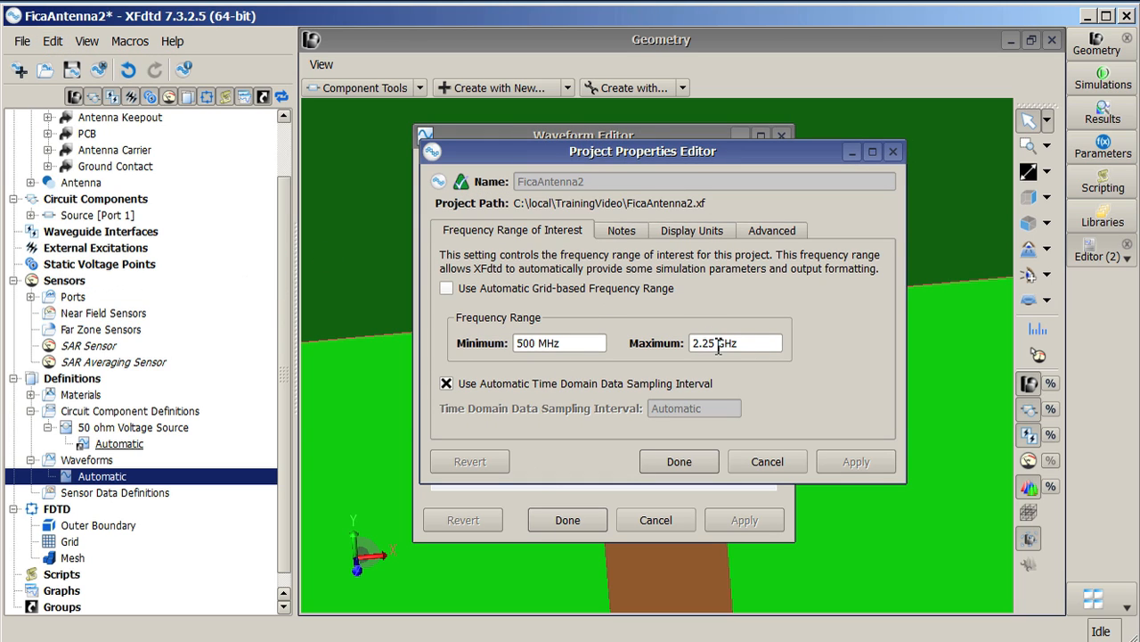
{"action": "left_click", "coordinate": [758, 344]}
{"action": "triple_click", "coordinate": [759, 344]}
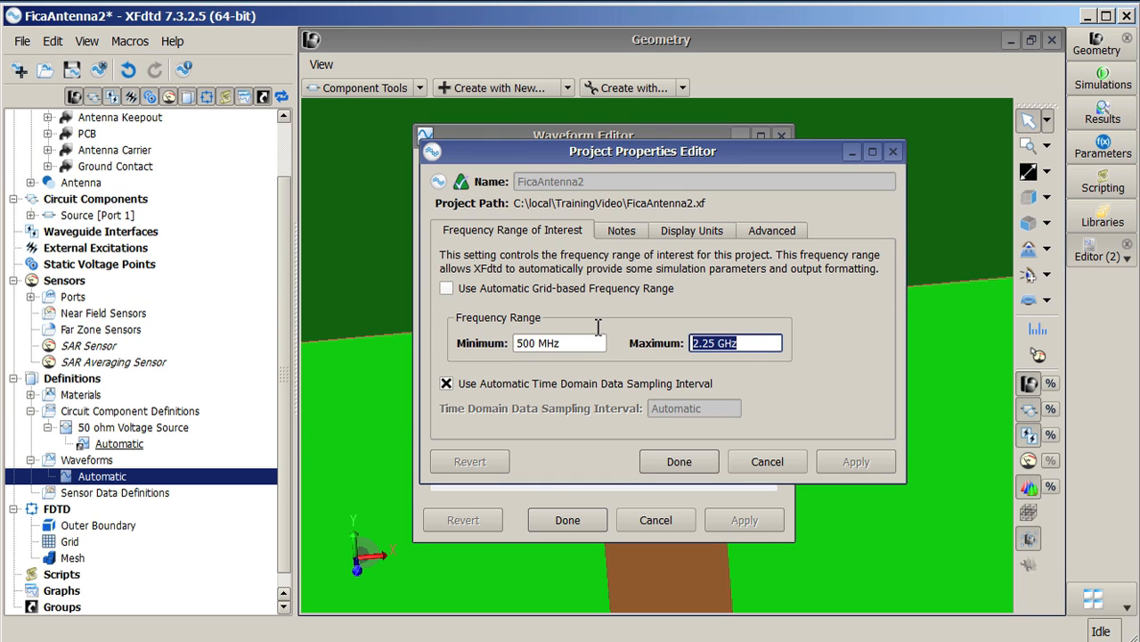
{"action": "type", "text": "500 MHz"}
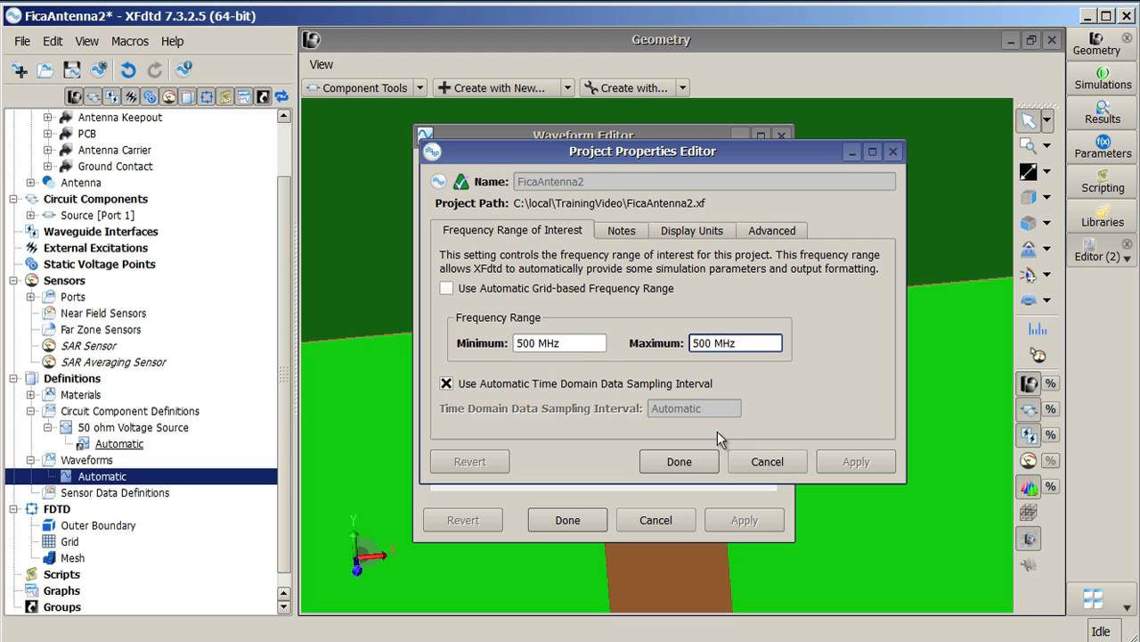
{"action": "left_click", "coordinate": [599, 344]}
{"action": "left_click", "coordinate": [859, 460]}
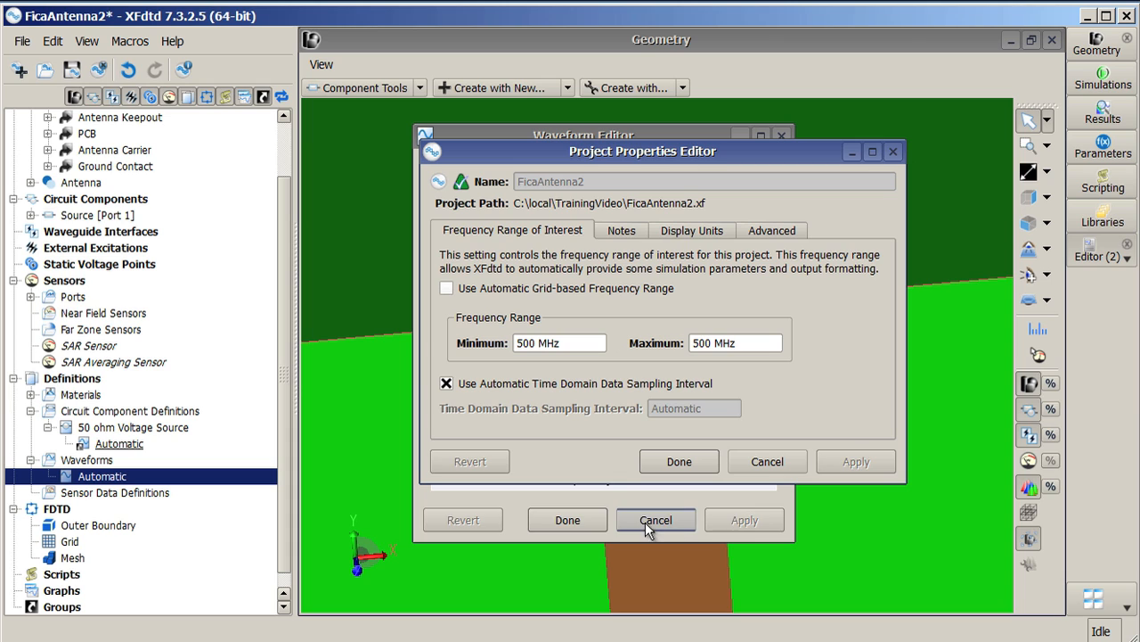
{"action": "left_click", "coordinate": [613, 504]}
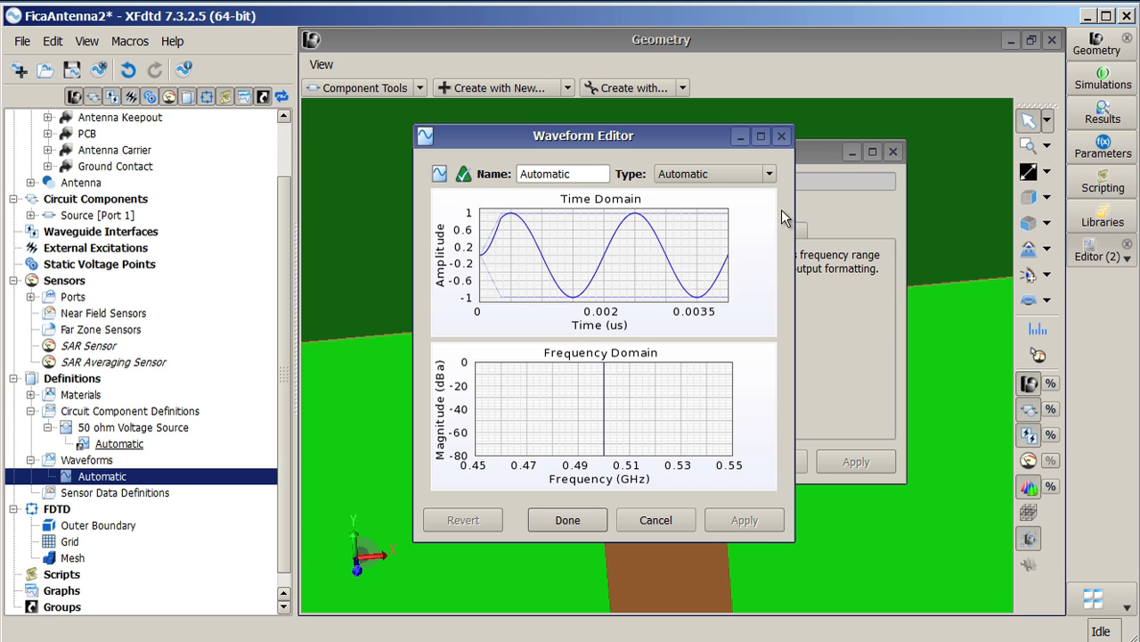
Step: Set the maximum frequency back to 2.25 GHz, then close the project properties and the waveform editor
{"action": "left_click", "coordinate": [814, 156]}
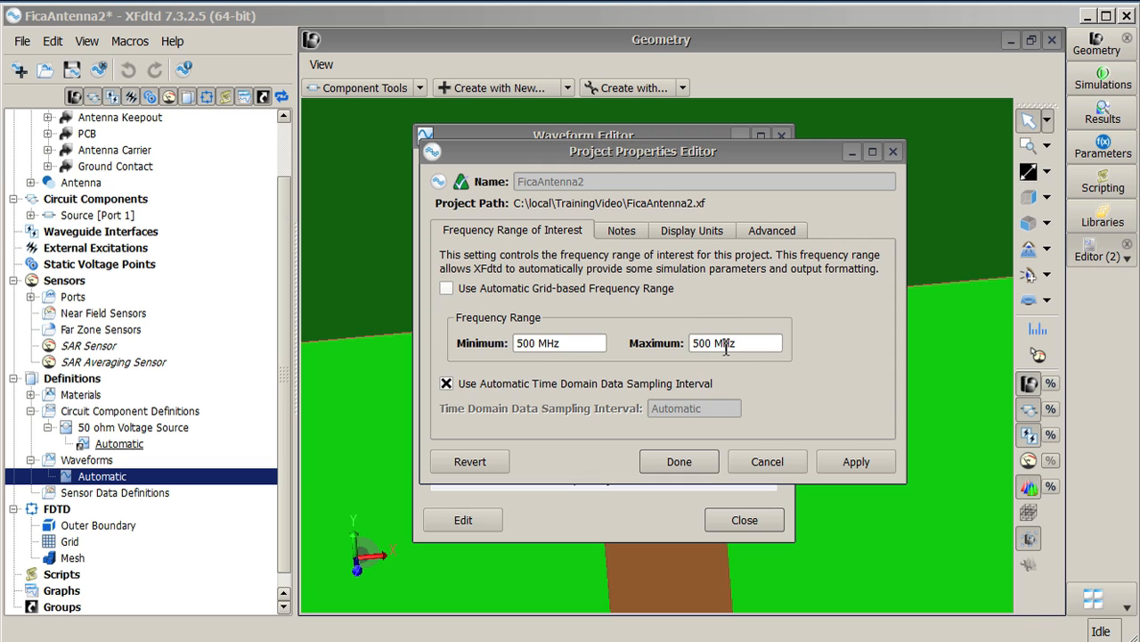
{"action": "left_click_drag", "start_coordinate": [724, 344], "coordinate": [604, 341]}
{"action": "type", "text": "2.25 "}
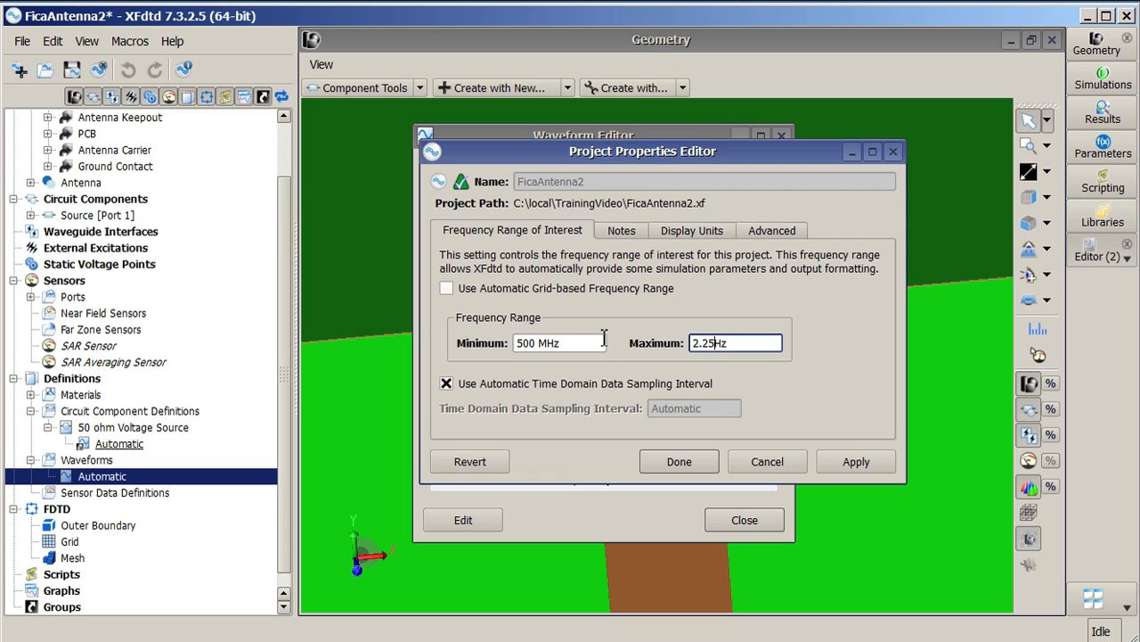
{"action": "type", "text": "GHz"}
{"action": "key", "text": "Delete"}
{"action": "key", "text": "Delete"}
{"action": "left_click", "coordinate": [680, 461]}
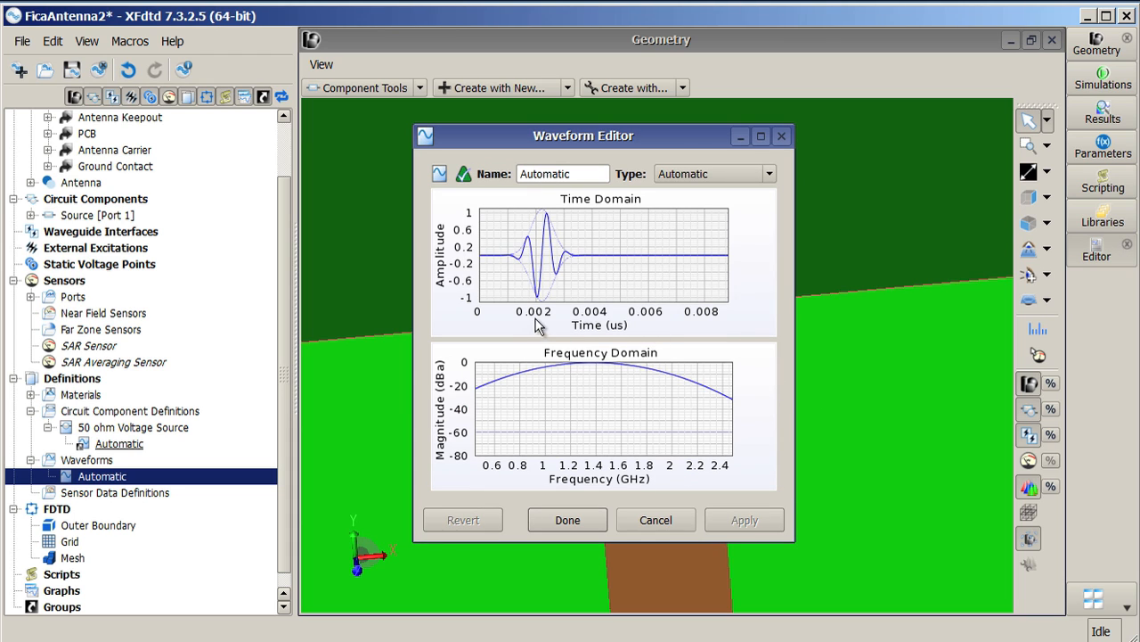
{"action": "left_click", "coordinate": [567, 520]}
Step: Open the grid settings and set the base cell target size to 3 mm, viewing the model from -Z (Bottom)
{"action": "left_click", "coordinate": [825, 406]}
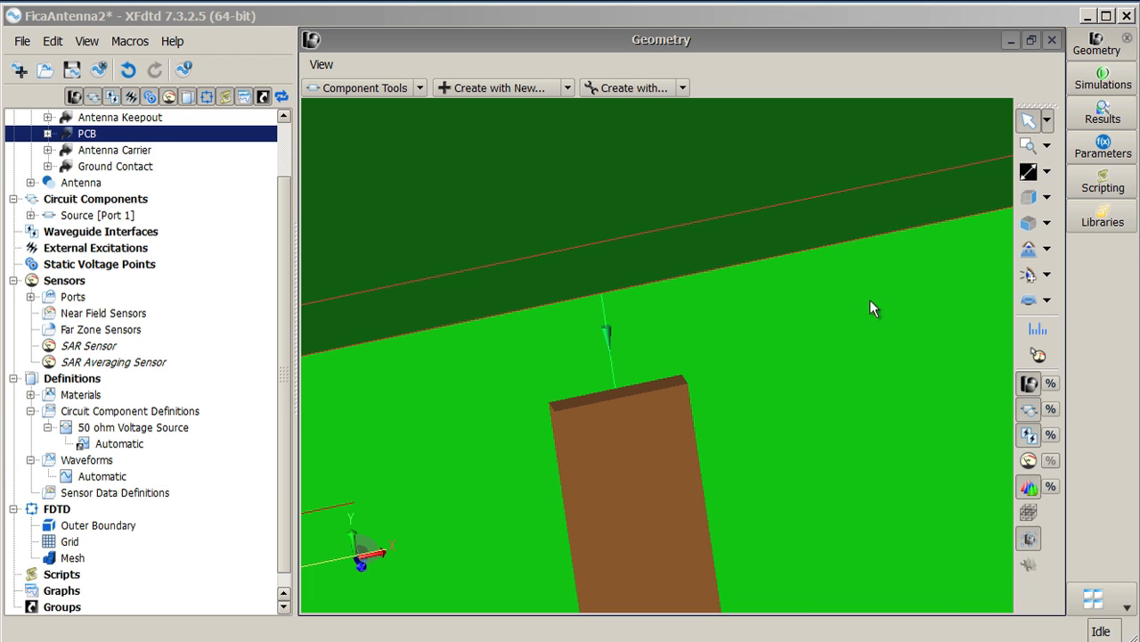
{"action": "left_click", "coordinate": [1048, 200]}
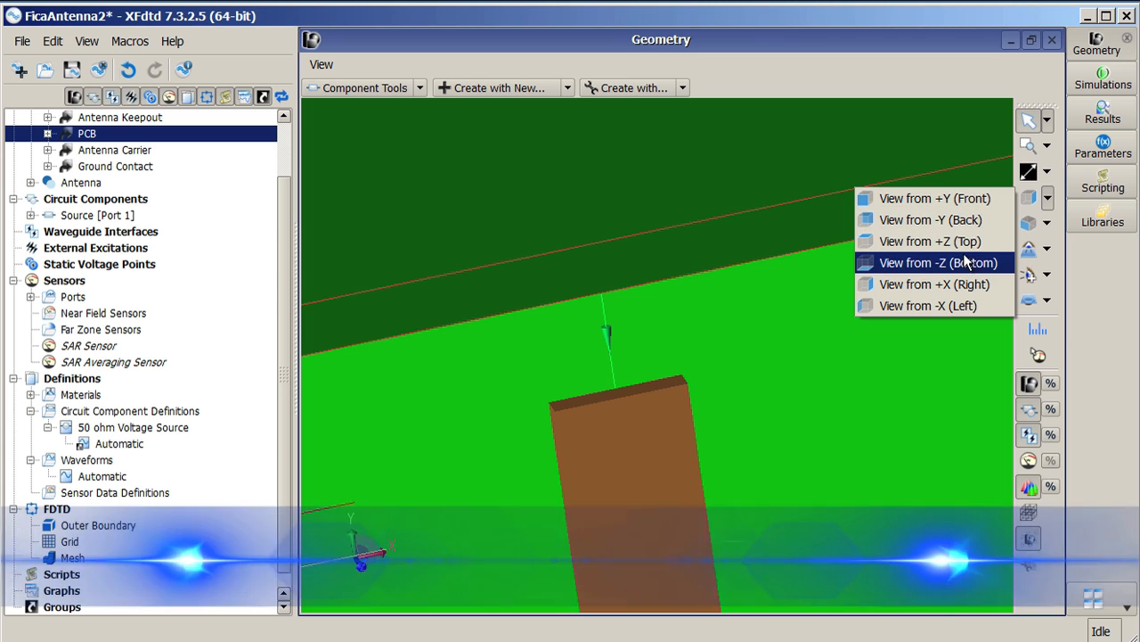
{"action": "left_click", "coordinate": [961, 241]}
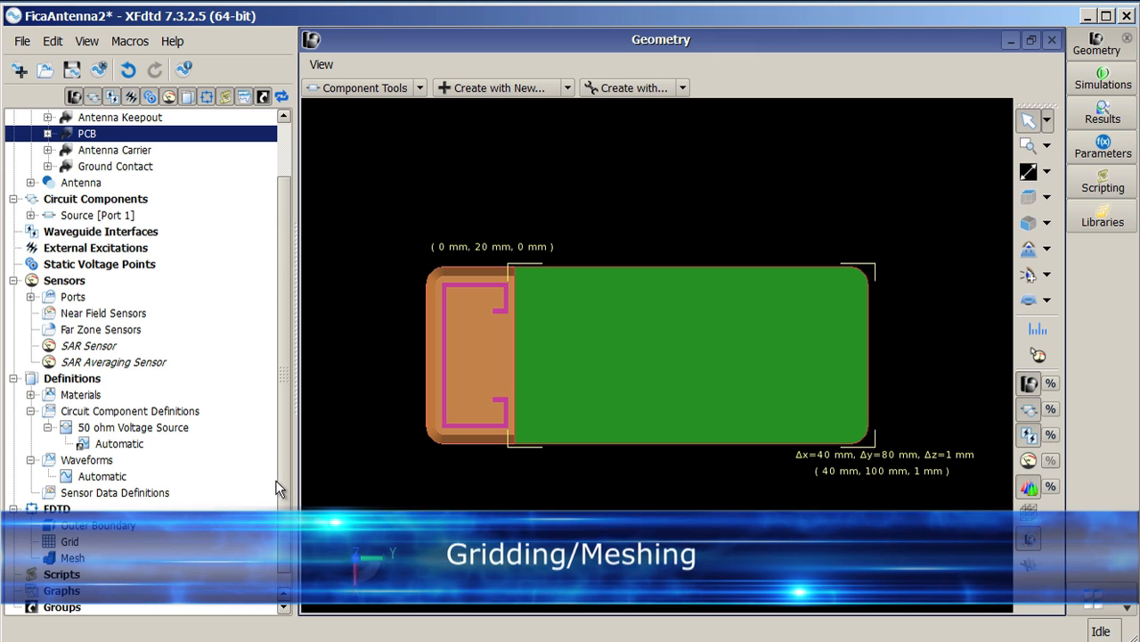
{"action": "left_click_drag", "start_coordinate": [282, 449], "coordinate": [283, 463]}
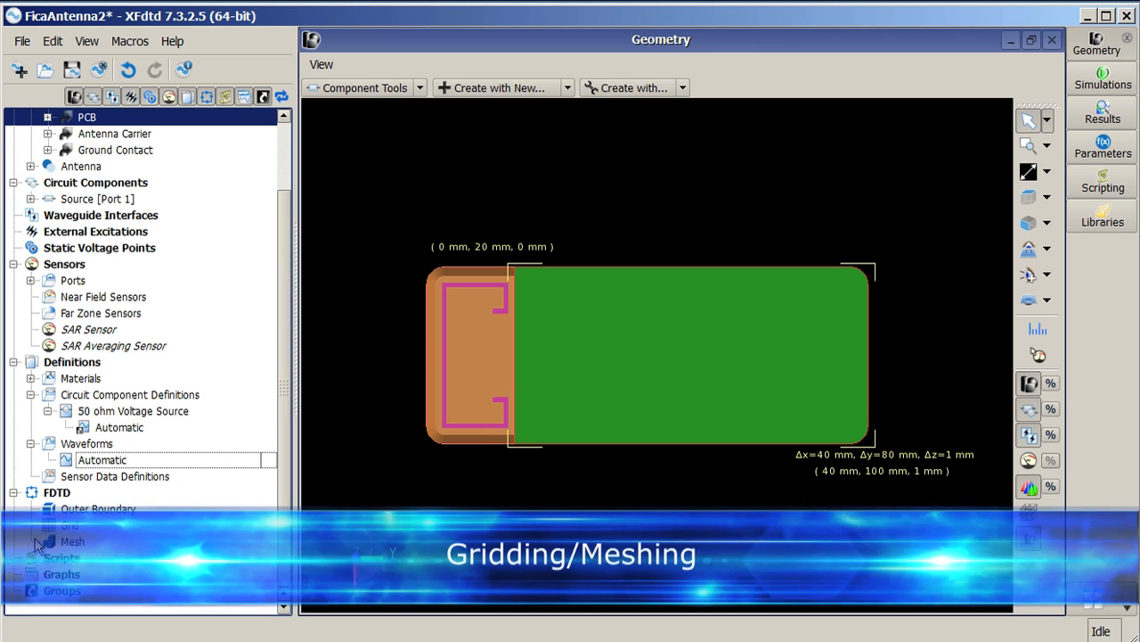
{"action": "double_click", "coordinate": [67, 524]}
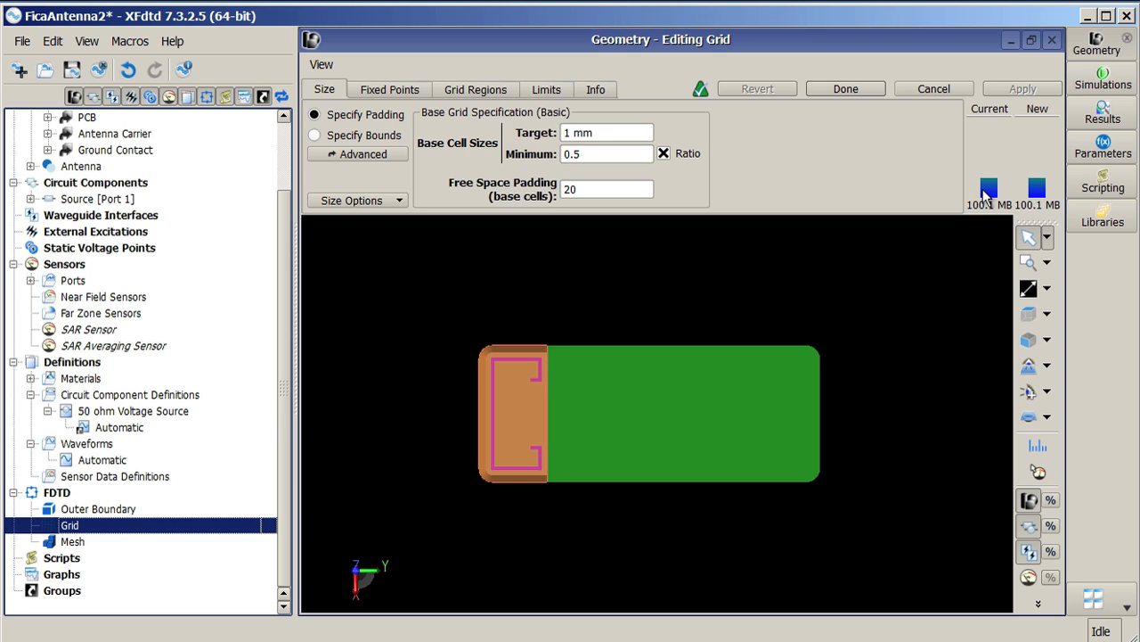
{"action": "mouse_move", "coordinate": [987, 194]}
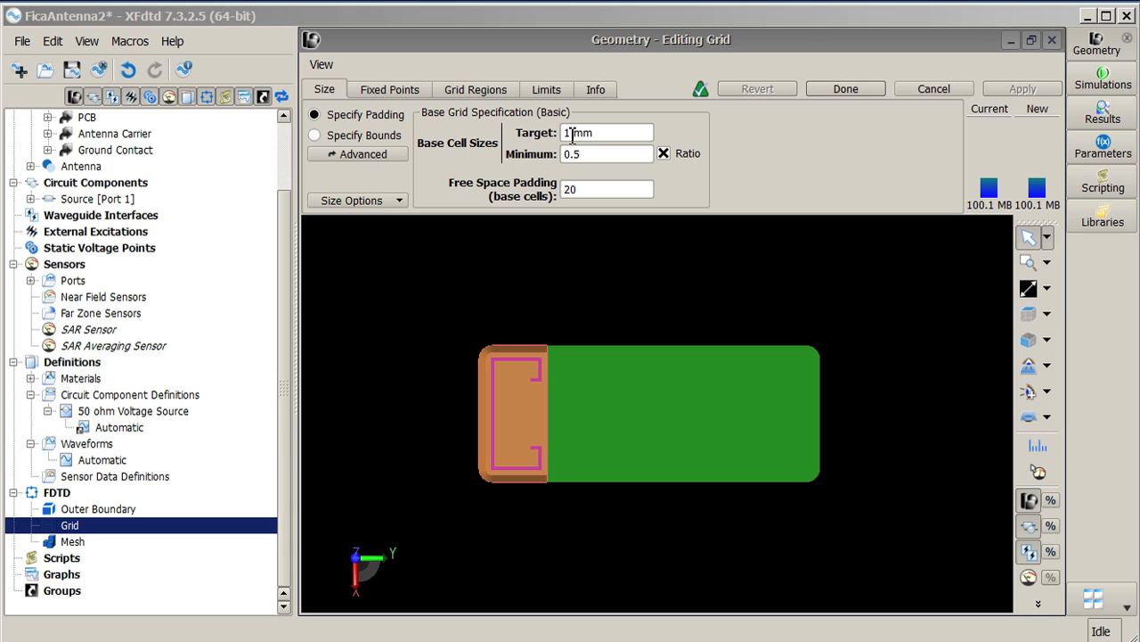
{"action": "left_click_drag", "start_coordinate": [571, 132], "coordinate": [512, 141]}
{"action": "type", "text": "3"}
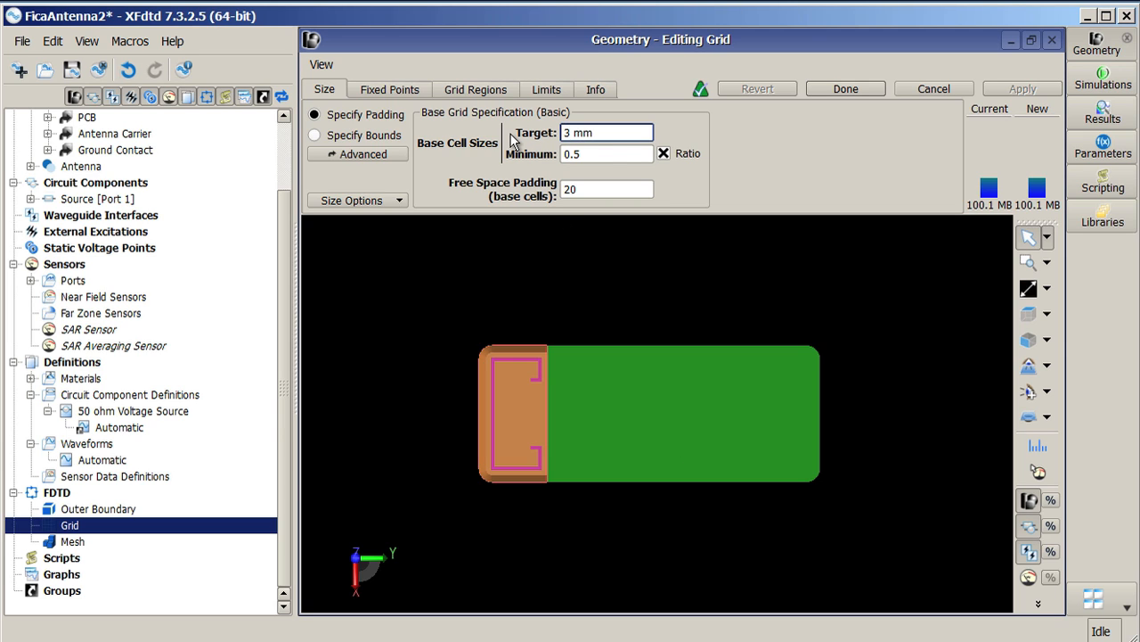
{"action": "left_click", "coordinate": [635, 153]}
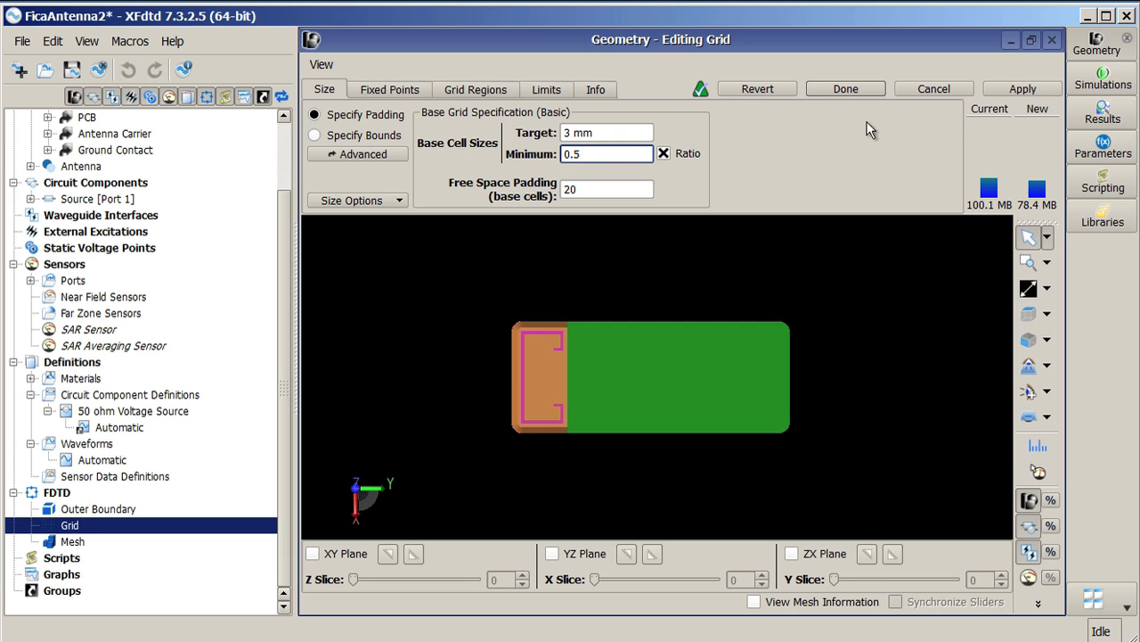
Step: Review the advanced per-axis cell sizes, fixed points and grid regions, then finish editing the grid
{"action": "left_click", "coordinate": [374, 154]}
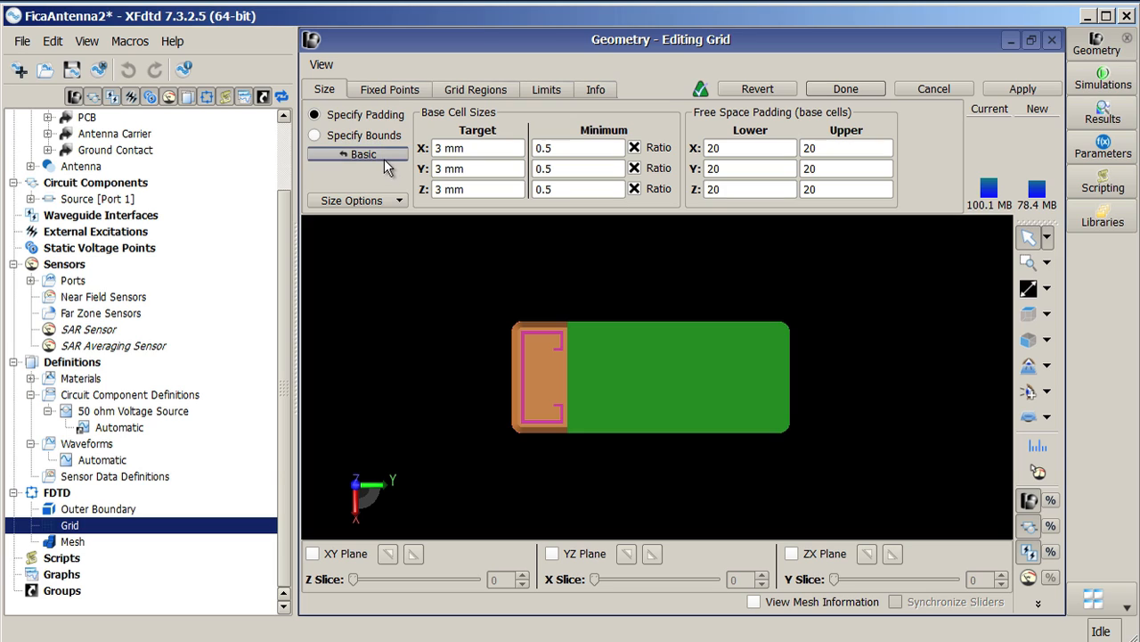
{"action": "left_click", "coordinate": [387, 87]}
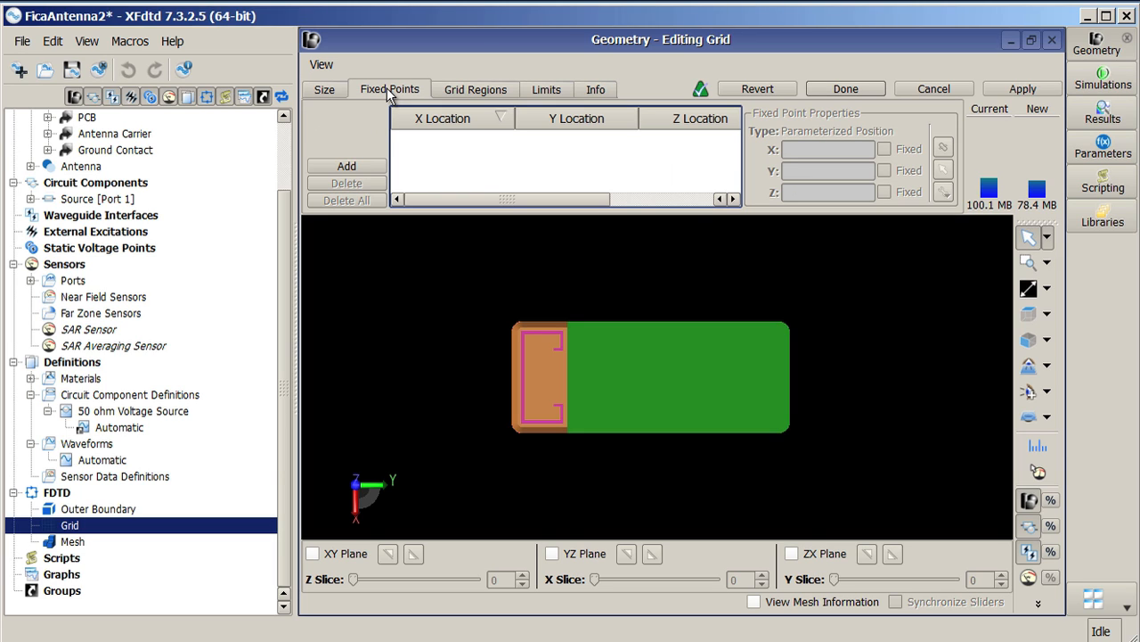
{"action": "left_click", "coordinate": [475, 90]}
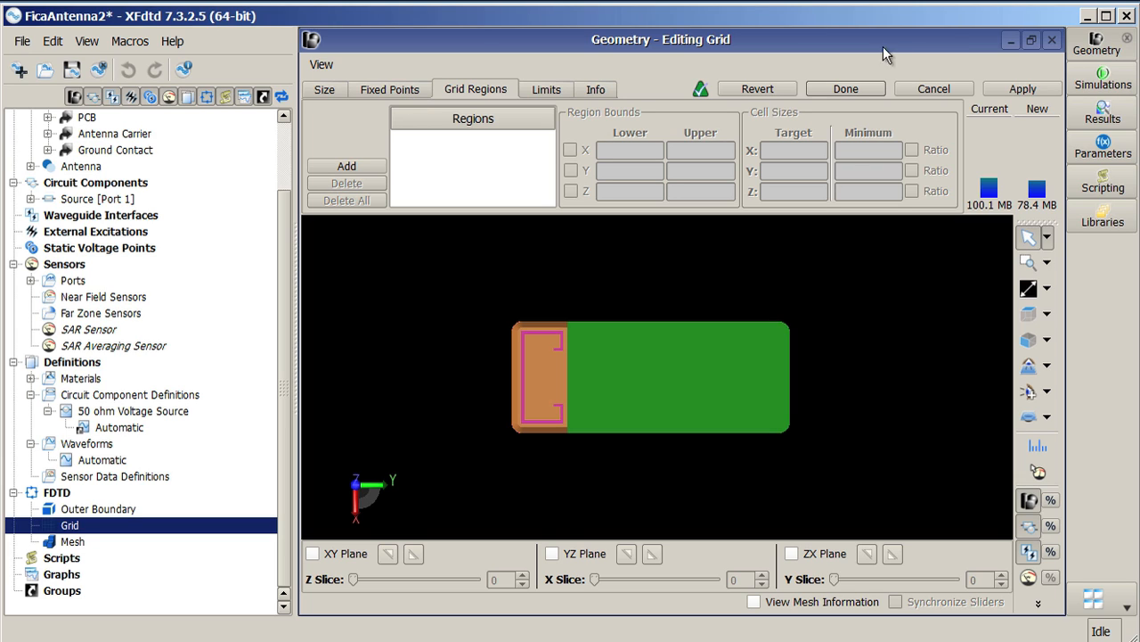
{"action": "left_click", "coordinate": [846, 90]}
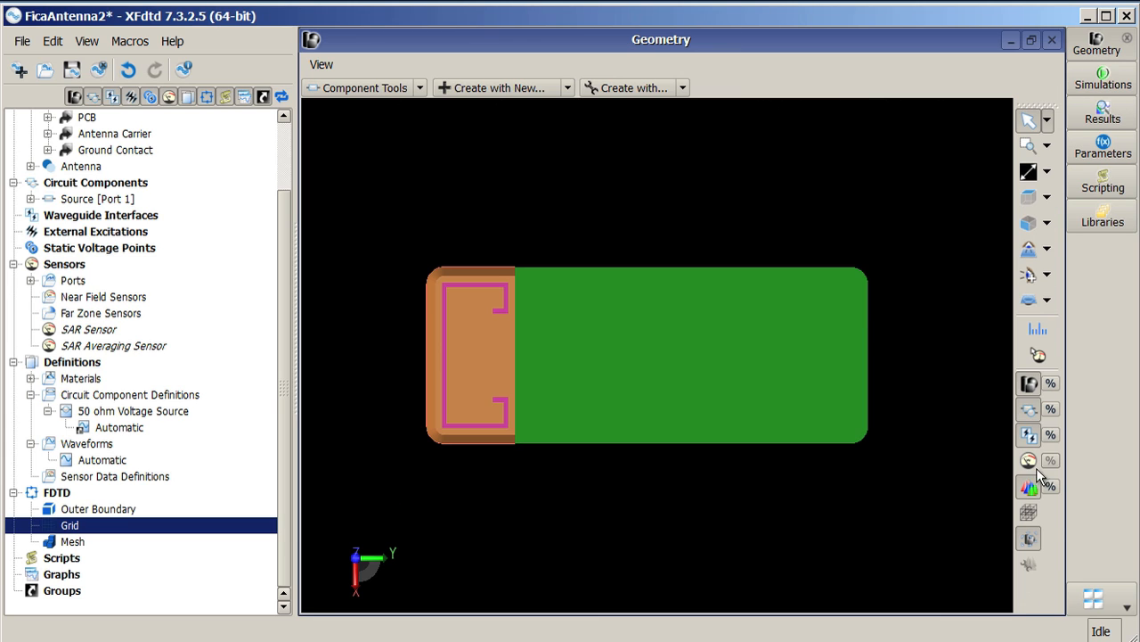
Step: Display the 3-D mesh with the geometry hidden and inspect the mesh around the antenna
{"action": "left_click", "coordinate": [1030, 512]}
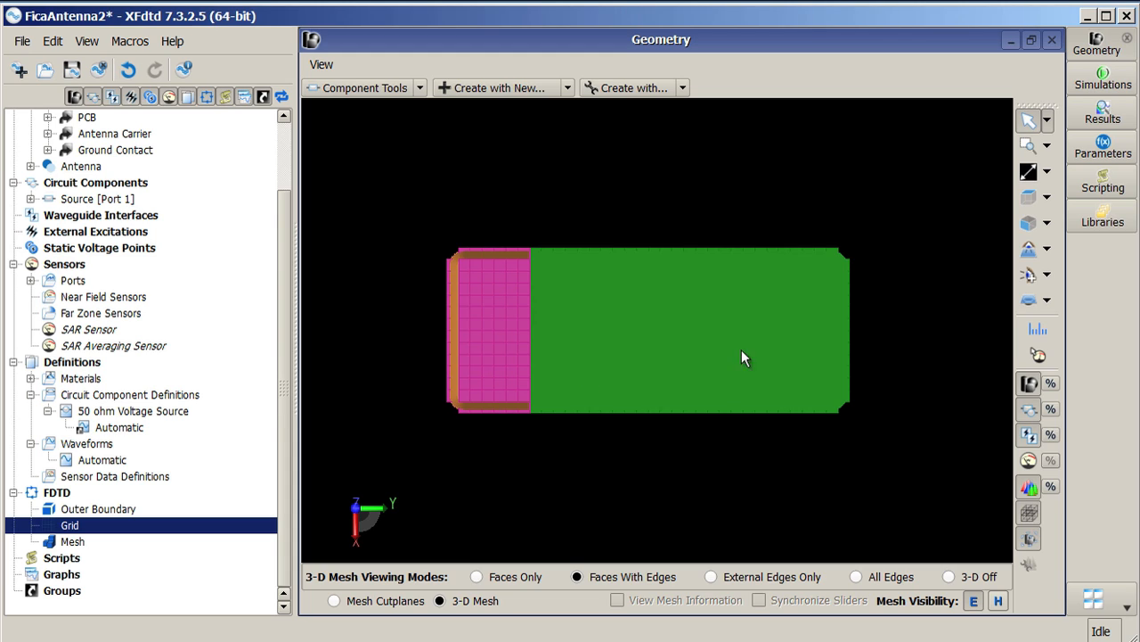
{"action": "left_click", "coordinate": [1033, 385]}
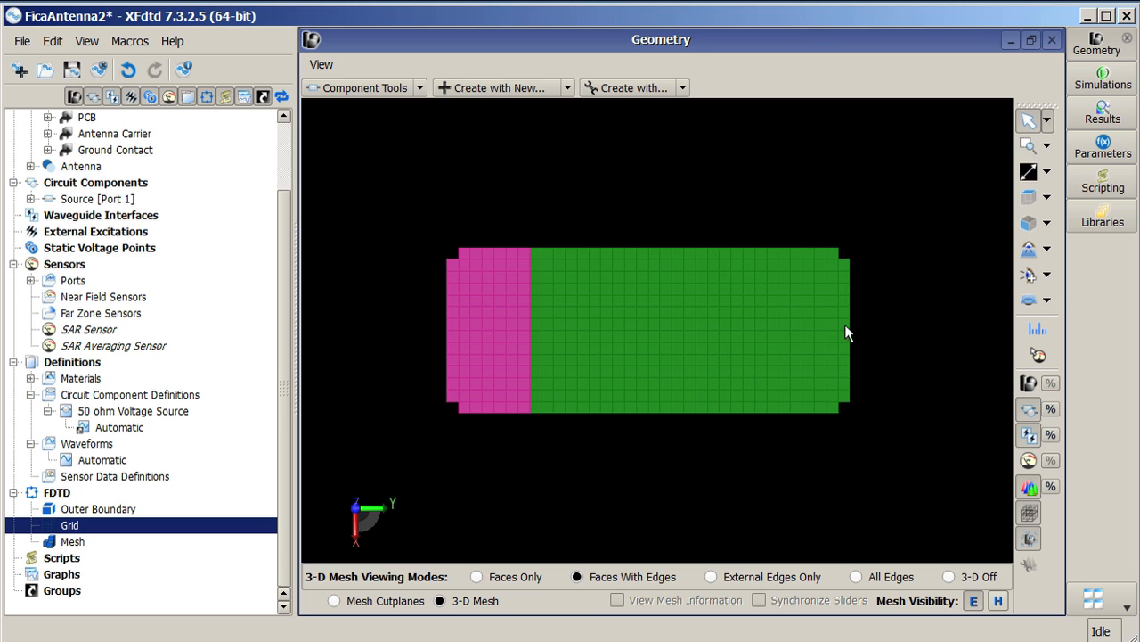
{"action": "mouse_move", "coordinate": [699, 389]}
{"action": "left_mouse_down"}
{"action": "mouse_move", "coordinate": [565, 357]}
{"action": "mouse_move", "coordinate": [711, 374]}
{"action": "mouse_move", "coordinate": [733, 398]}
{"action": "mouse_move", "coordinate": [701, 385]}
{"action": "left_mouse_up"}
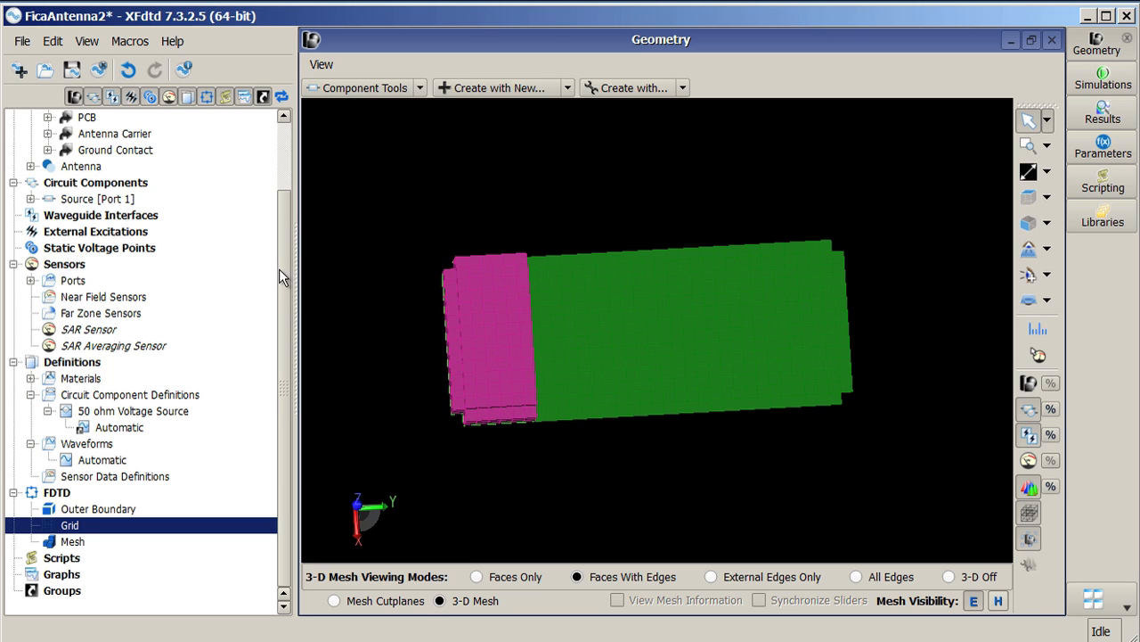
{"action": "left_click_drag", "start_coordinate": [277, 251], "coordinate": [276, 189]}
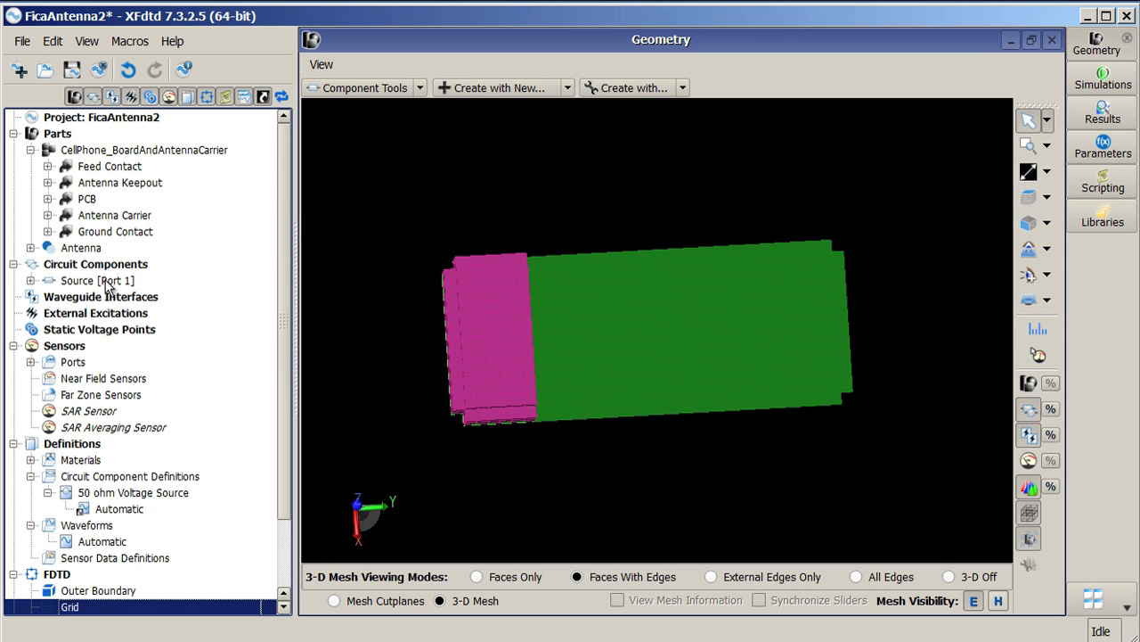
{"action": "left_click", "coordinate": [96, 248]}
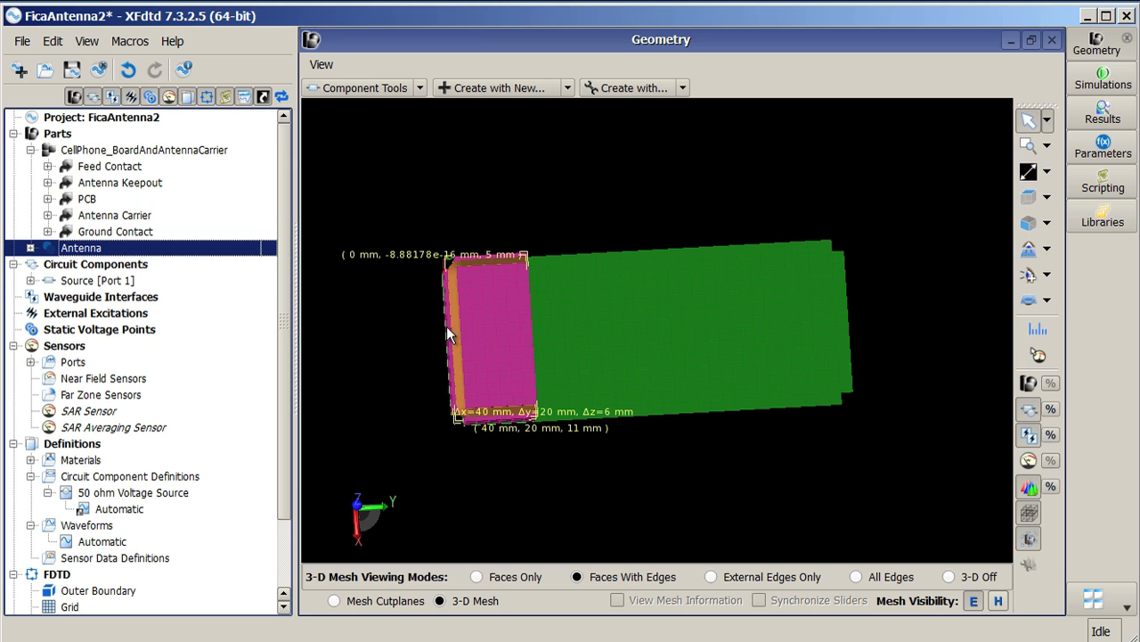
Step: Open the Antenna part's meshing properties and raise its meshing priority to 51, applying the change
{"action": "right_click", "coordinate": [103, 248]}
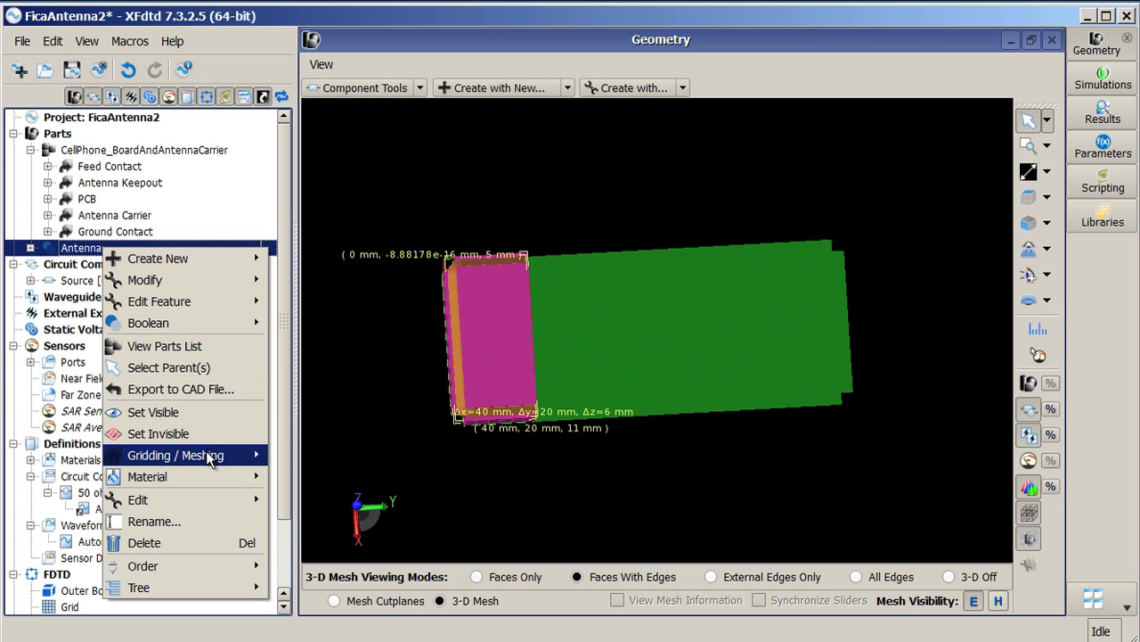
{"action": "mouse_move", "coordinate": [207, 456]}
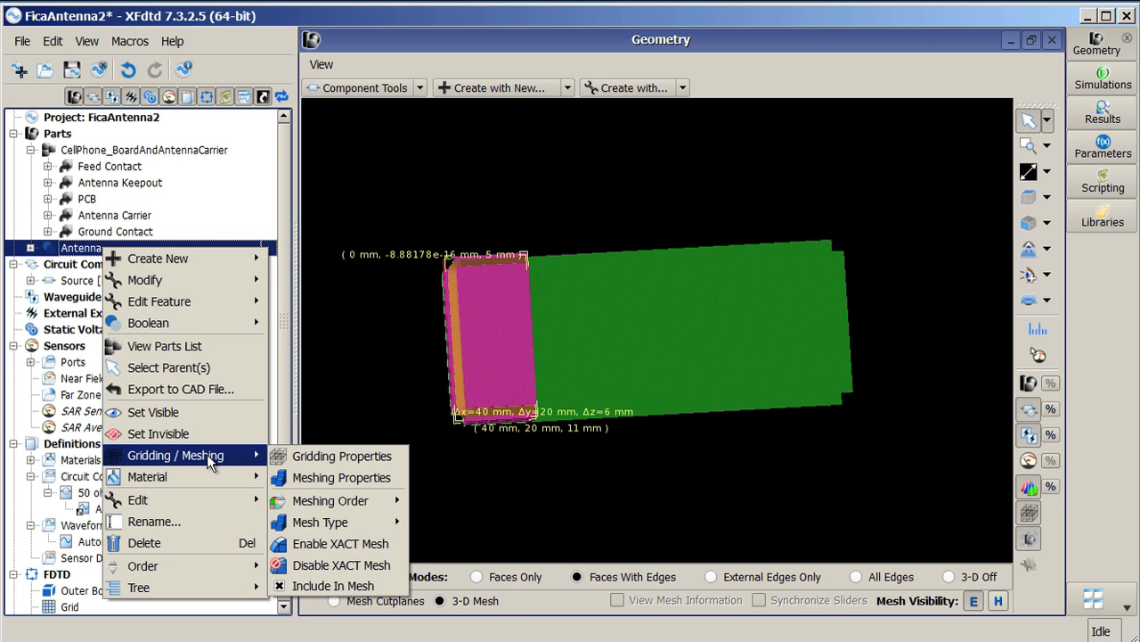
{"action": "left_click", "coordinate": [325, 481]}
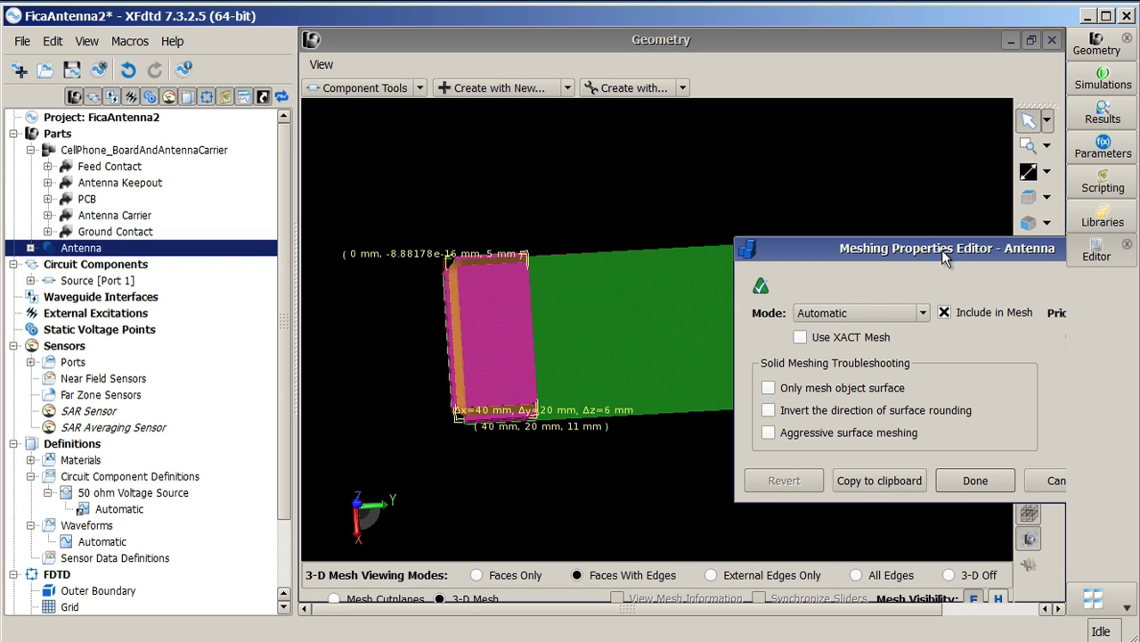
{"action": "left_click_drag", "start_coordinate": [947, 257], "coordinate": [669, 233]}
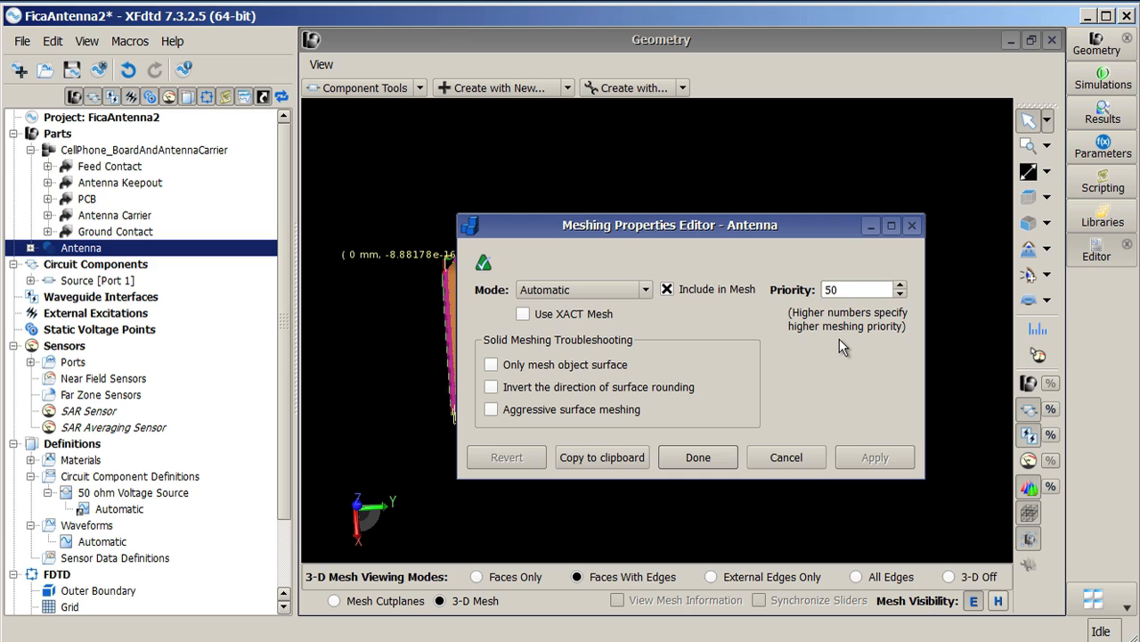
{"action": "left_click", "coordinate": [900, 285]}
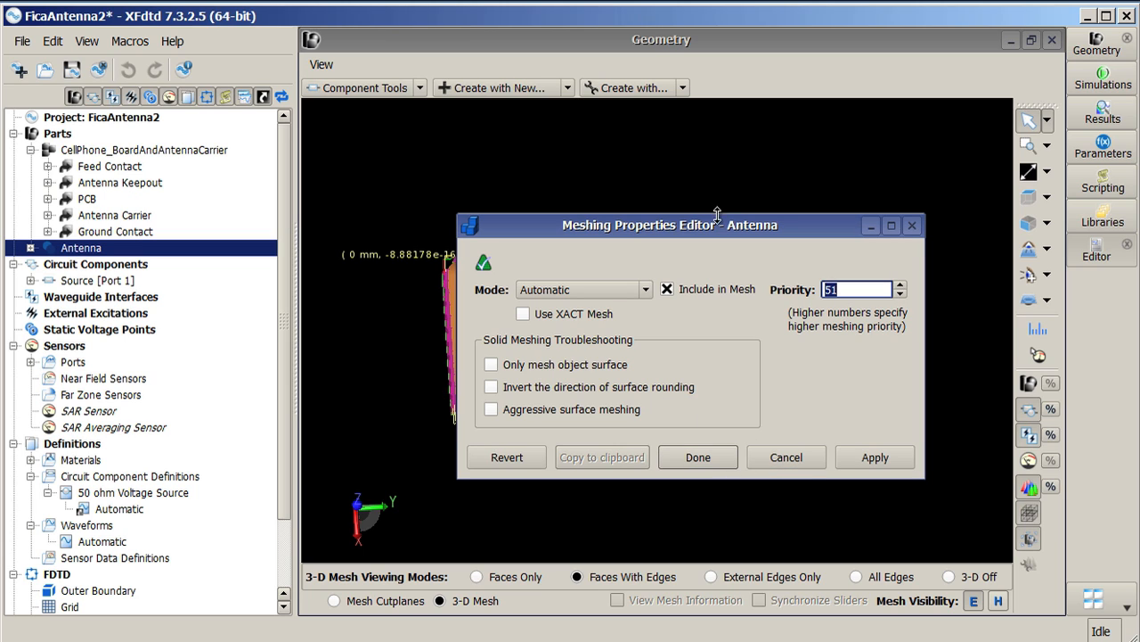
{"action": "left_click", "coordinate": [867, 456]}
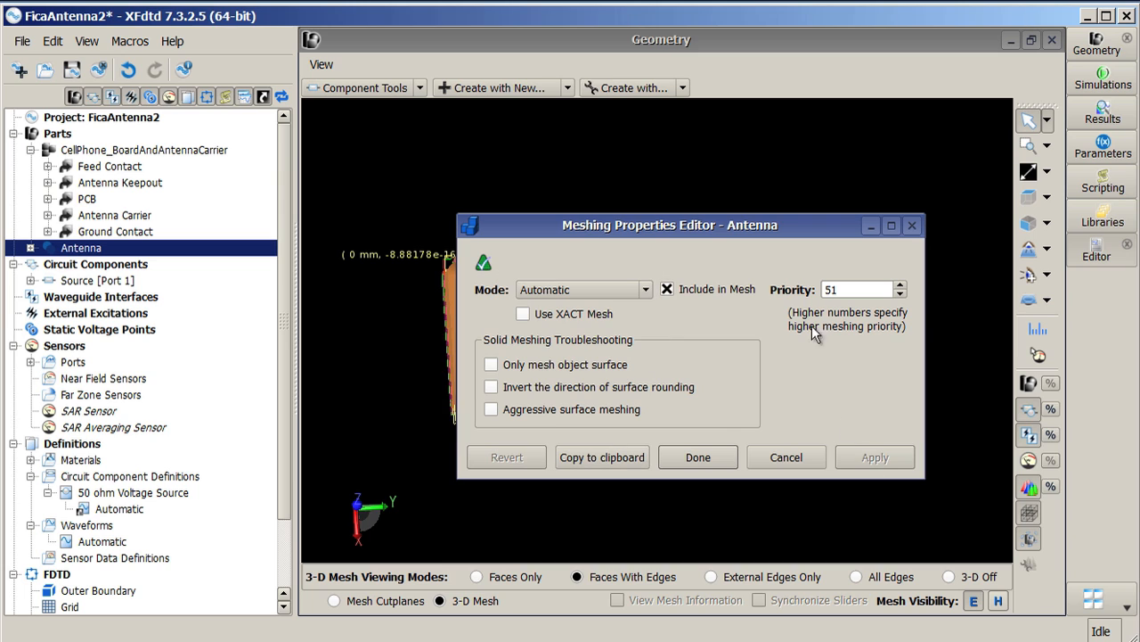
Step: Set the Antenna's meshing priority back to 50 and close the meshing properties editor
{"action": "left_click_drag", "start_coordinate": [745, 224], "coordinate": [883, 164]}
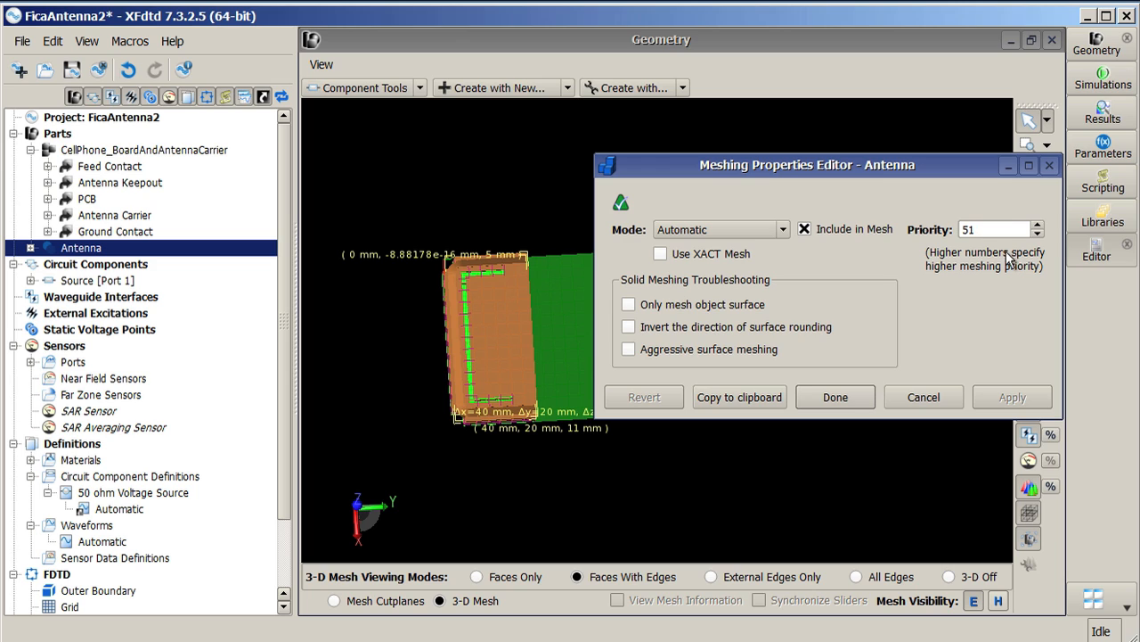
{"action": "left_click_drag", "start_coordinate": [990, 237], "coordinate": [840, 235]}
{"action": "type", "text": "50"}
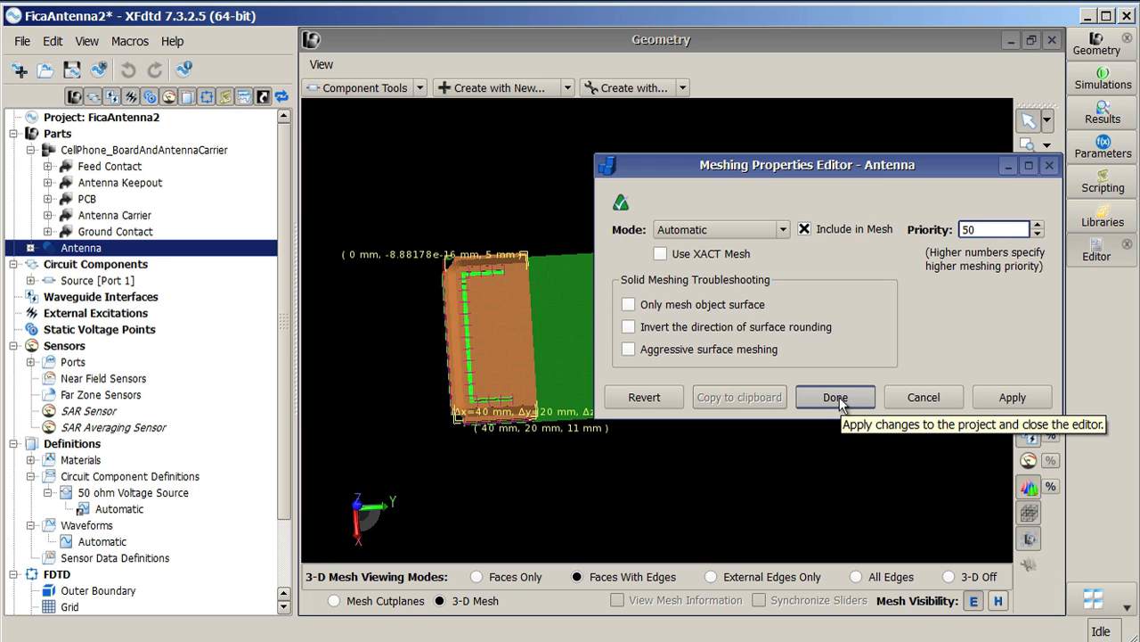
{"action": "left_click", "coordinate": [836, 397]}
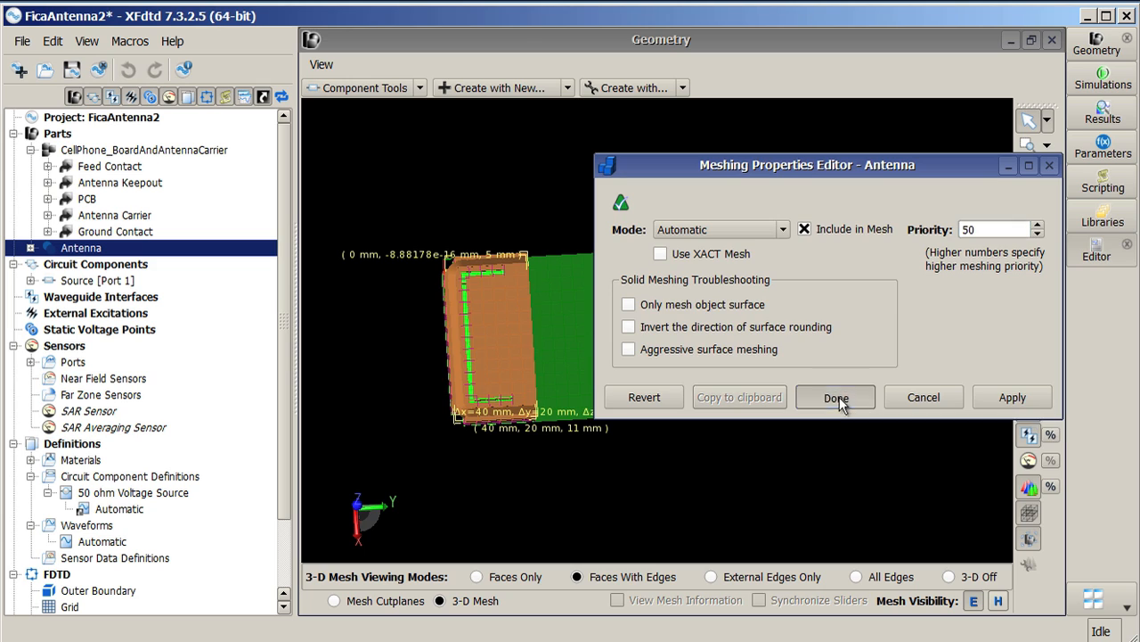
Step: Open the parts list to review each part's meshing priority and material, then close it
{"action": "left_click", "coordinate": [86, 43]}
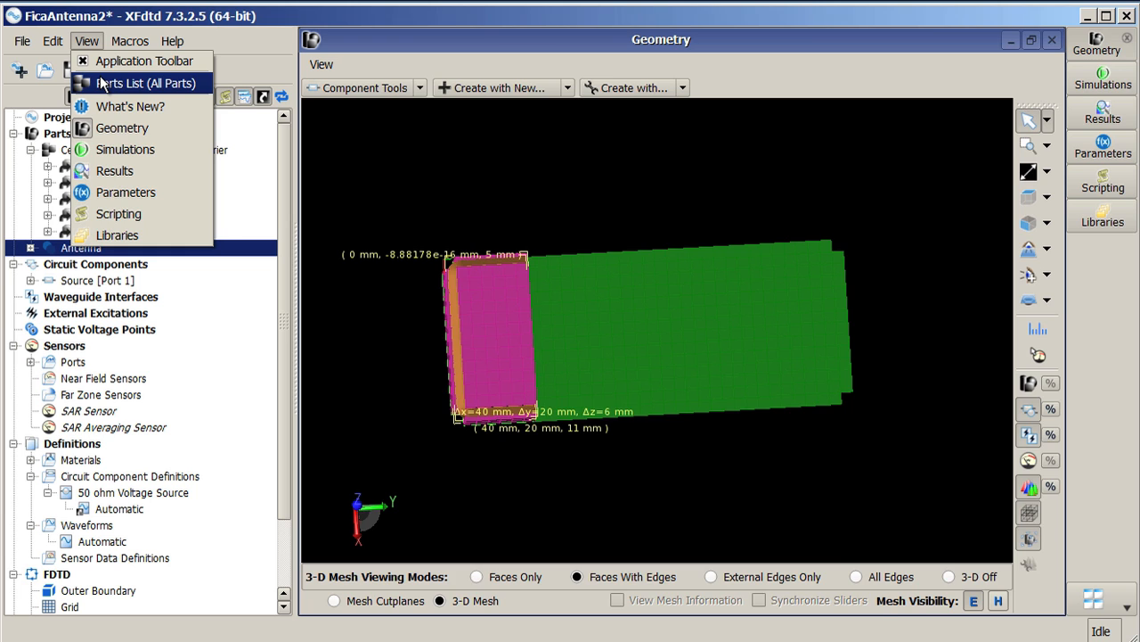
{"action": "left_click", "coordinate": [100, 83]}
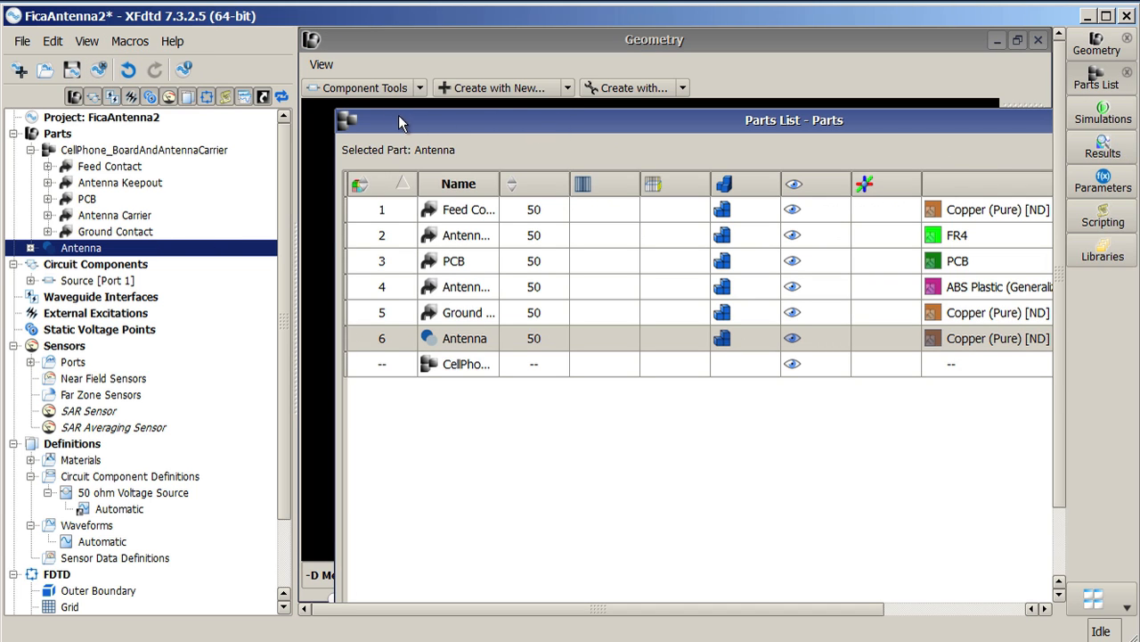
{"action": "left_click_drag", "start_coordinate": [336, 110], "coordinate": [396, 100]}
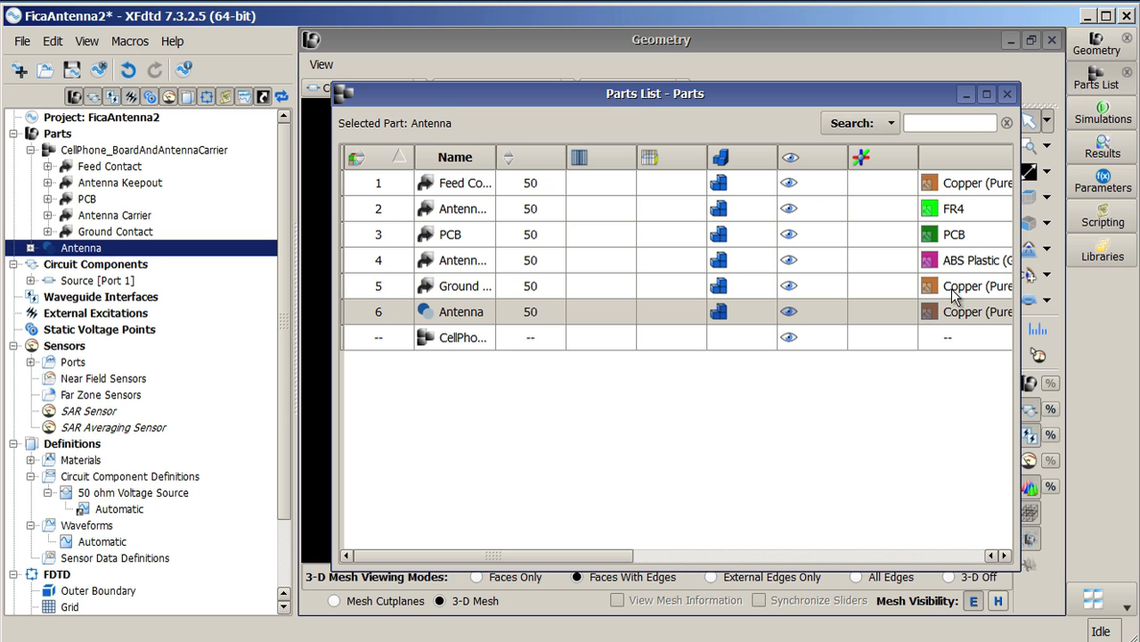
{"action": "right_click", "coordinate": [474, 315]}
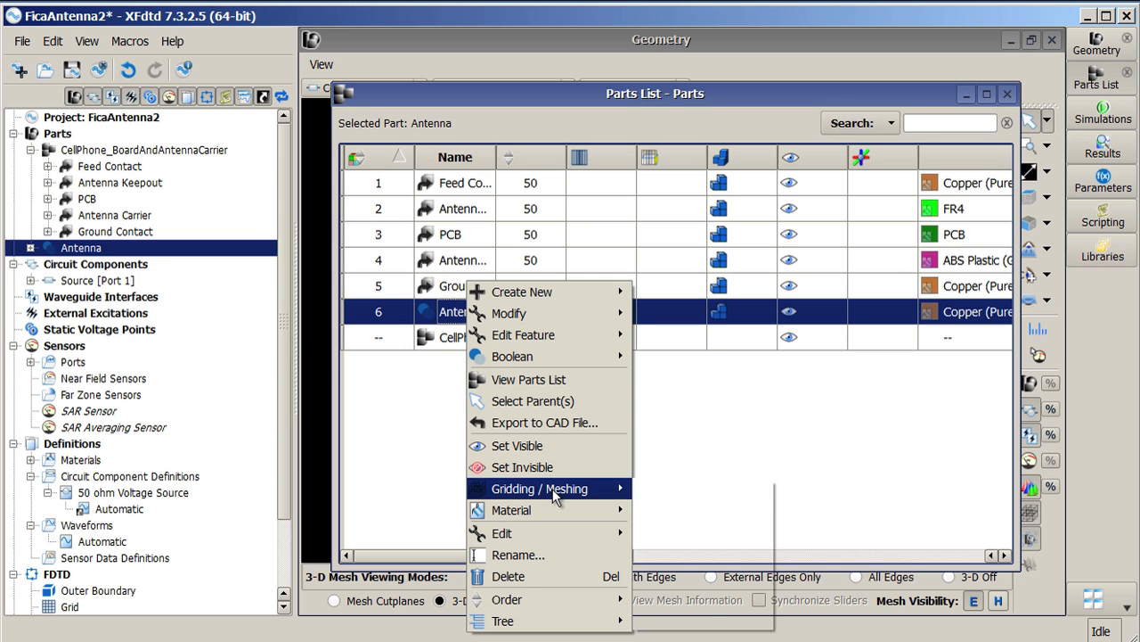
{"action": "mouse_move", "coordinate": [553, 490]}
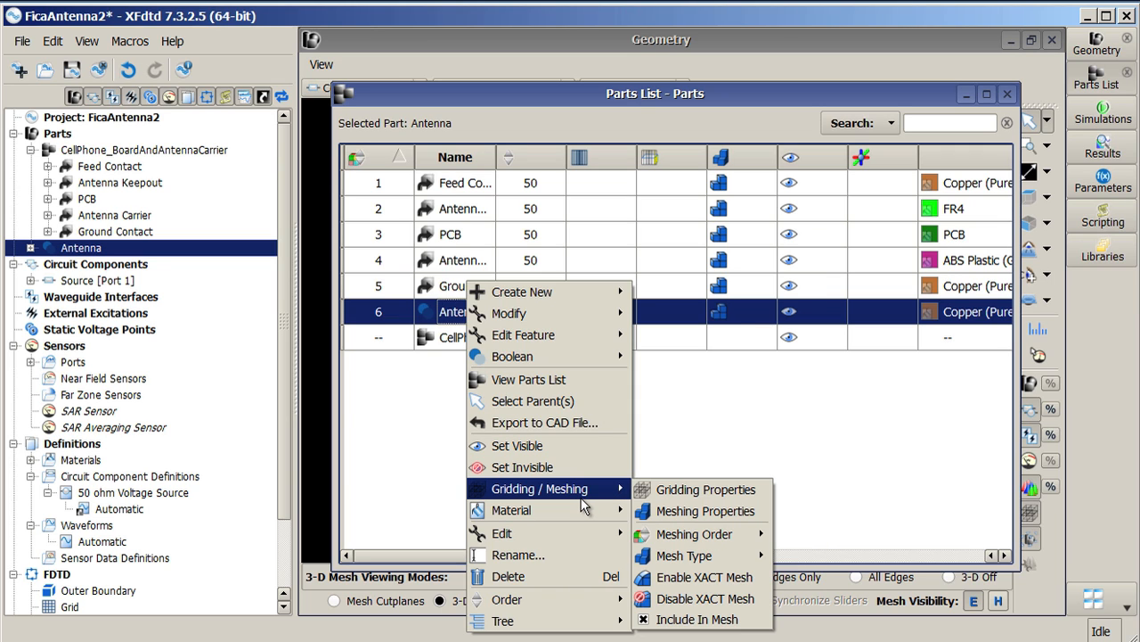
{"action": "left_click", "coordinate": [860, 100]}
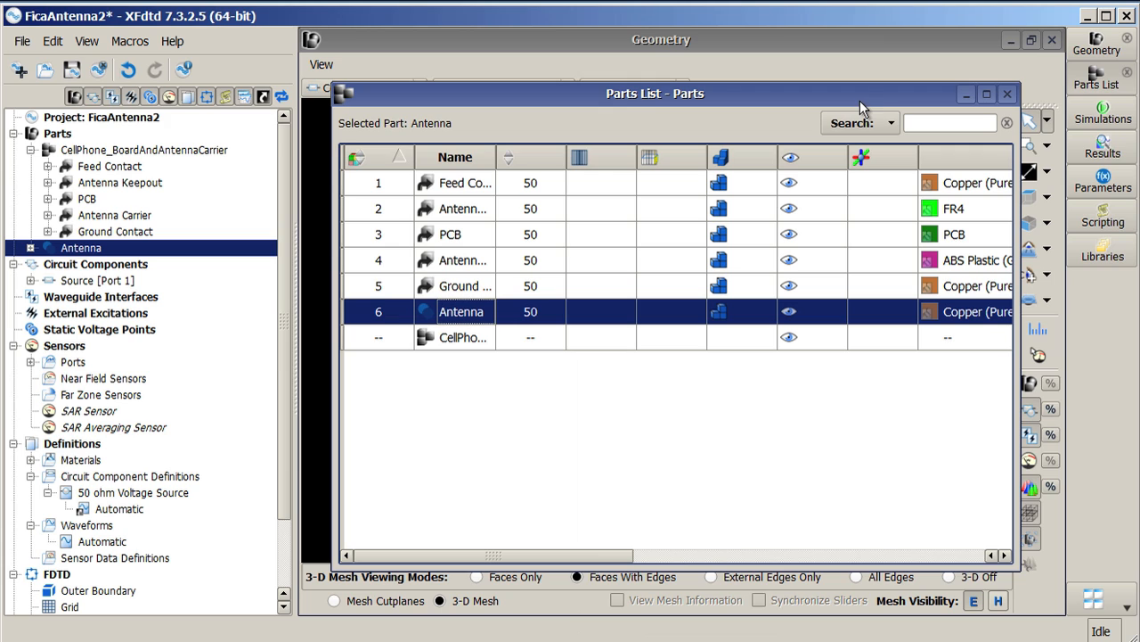
{"action": "left_click", "coordinate": [1008, 93]}
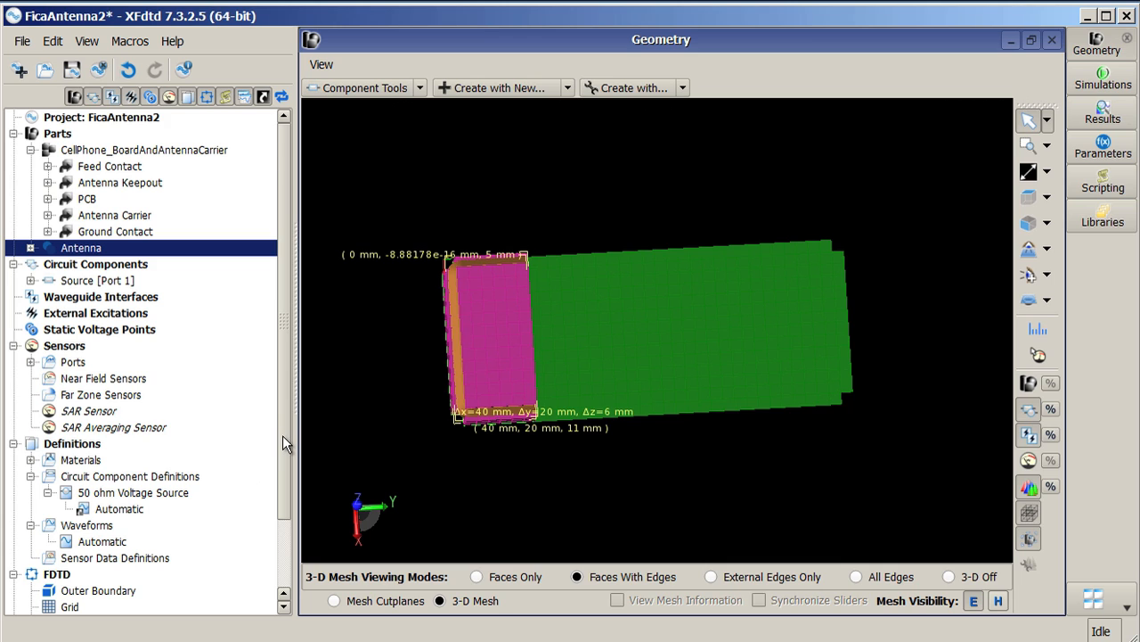
{"action": "left_click", "coordinate": [170, 41]}
{"action": "mouse_move", "coordinate": [223, 87]}
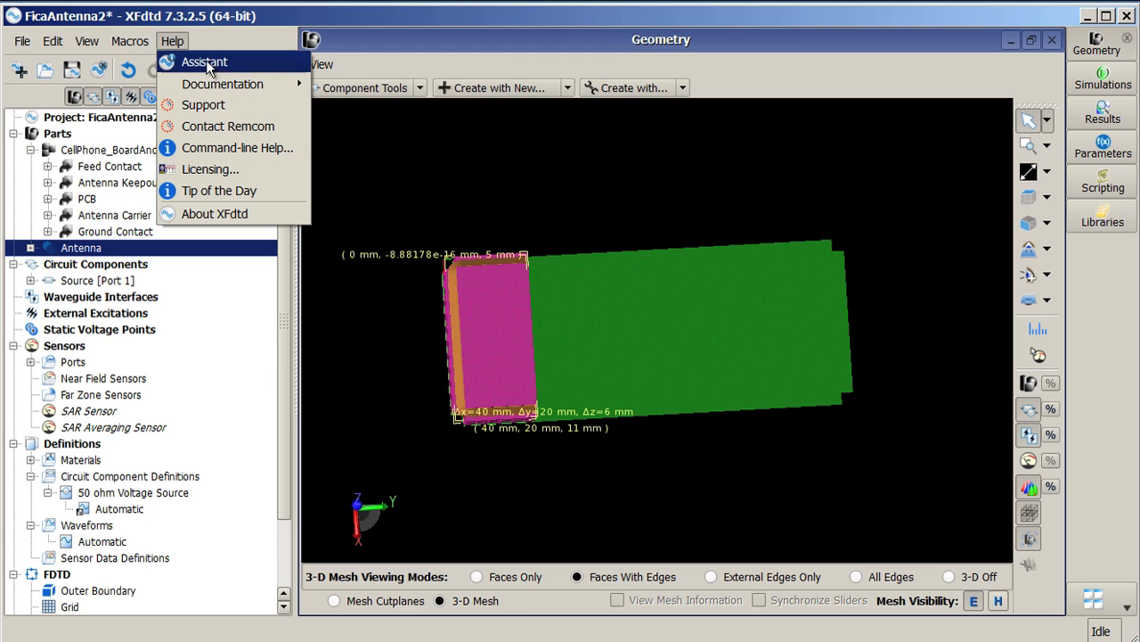
{"action": "mouse_move", "coordinate": [123, 43]}
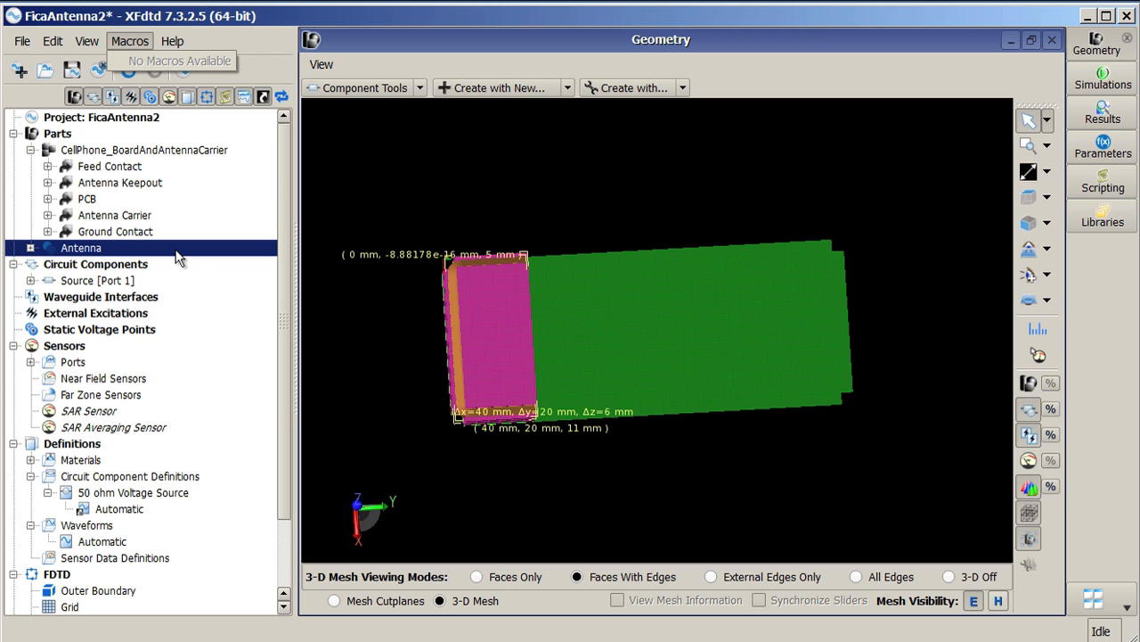
{"action": "left_click_drag", "start_coordinate": [284, 207], "coordinate": [278, 308]}
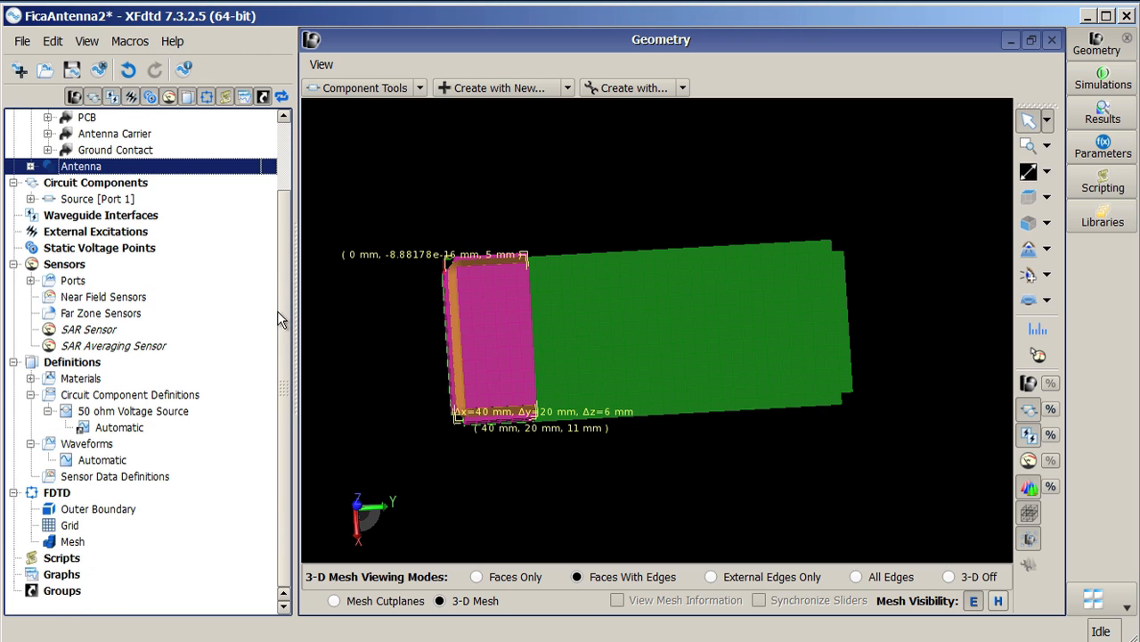
{"action": "left_click", "coordinate": [76, 557]}
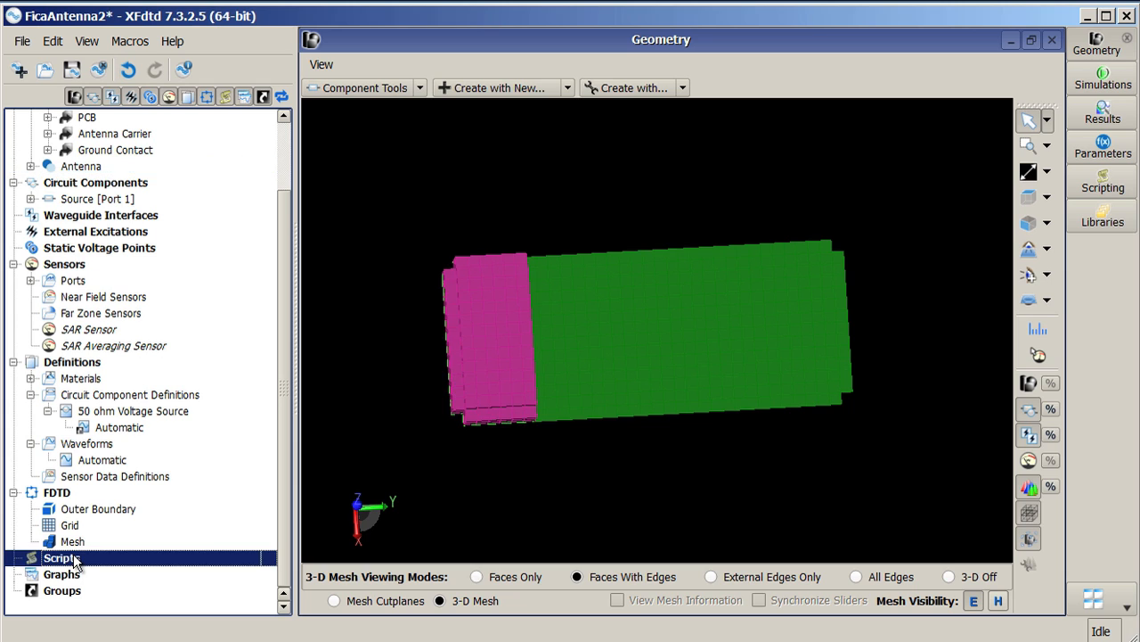
{"action": "right_click", "coordinate": [76, 559]}
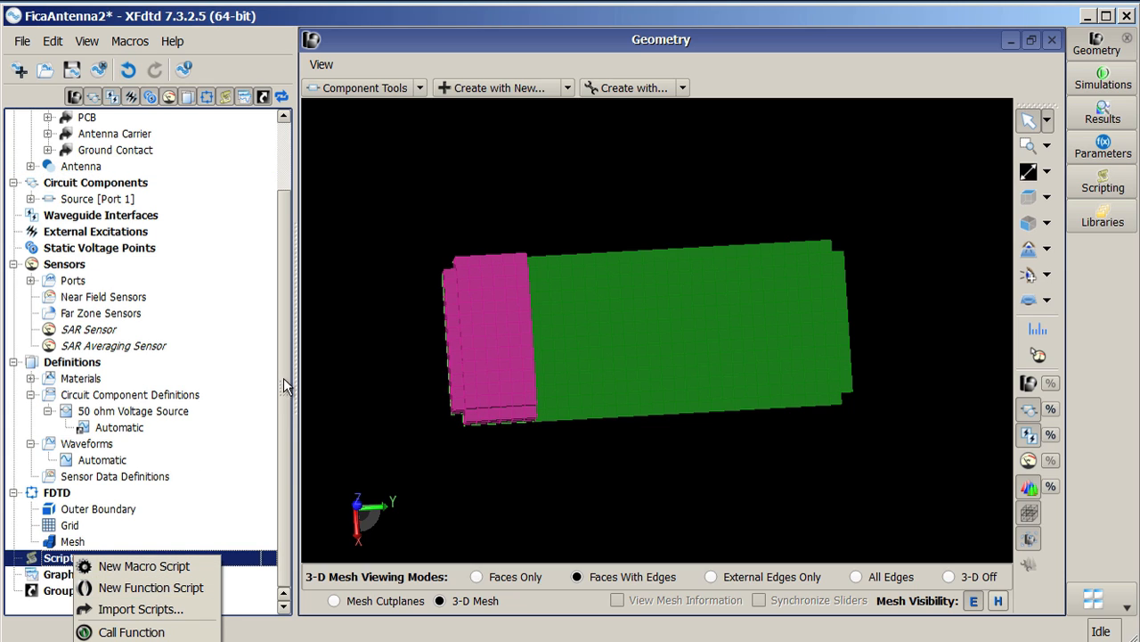
{"action": "left_click_drag", "start_coordinate": [285, 381], "coordinate": [292, 189]}
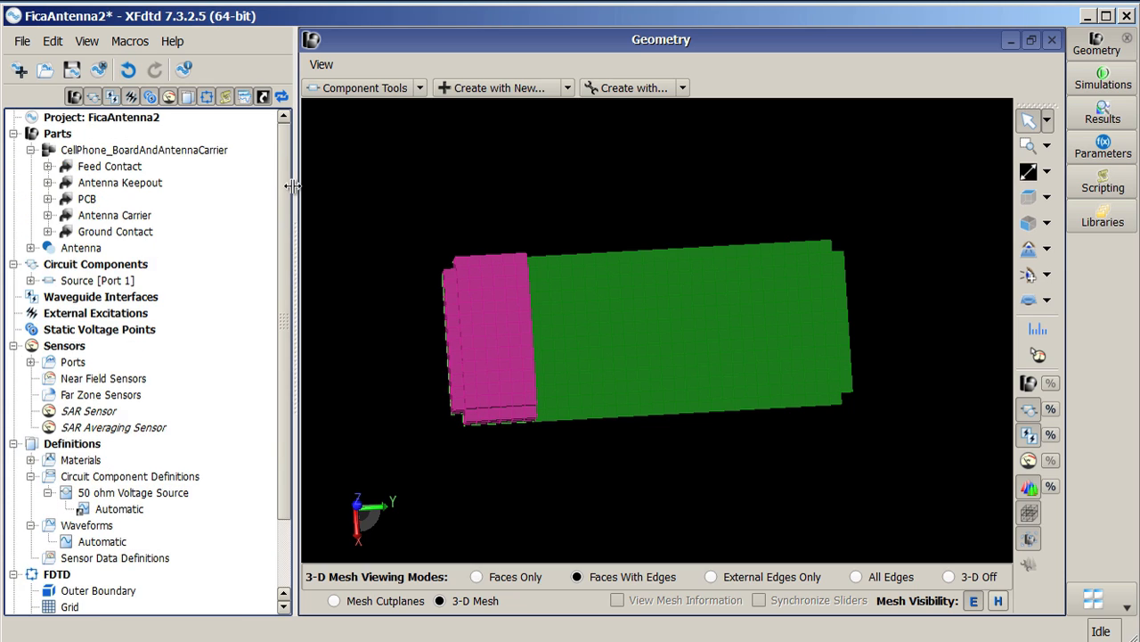
{"action": "left_click", "coordinate": [116, 44]}
{"action": "left_click", "coordinate": [113, 45]}
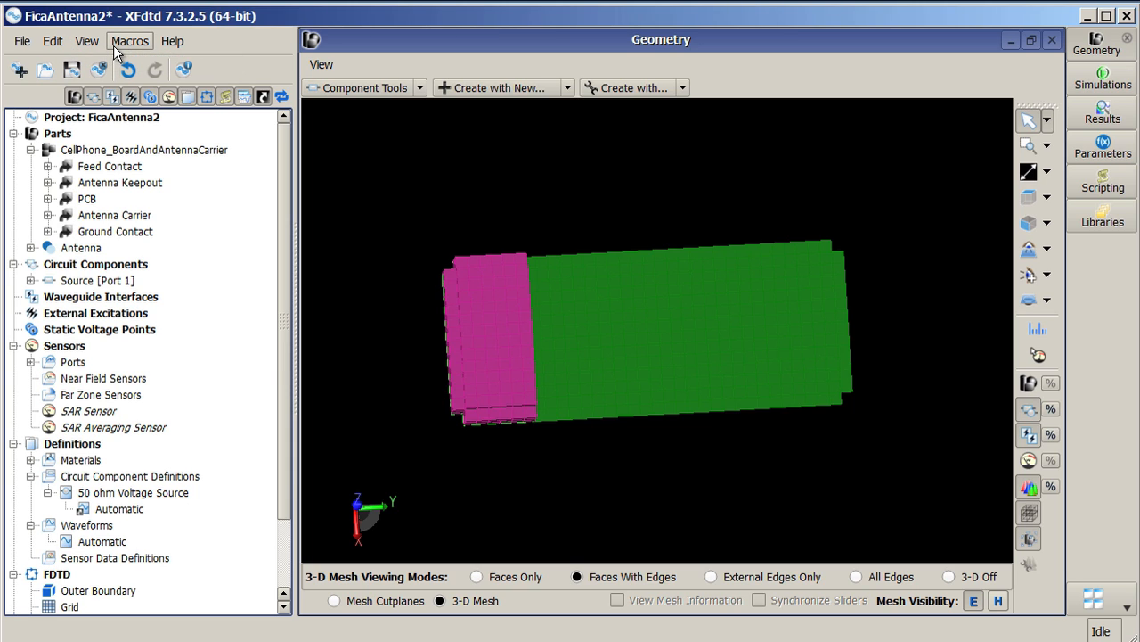
Step: In application preferences, set the macros folder to XF_Training\10-Scripting\MacrosMenu and confirm
{"action": "left_click", "coordinate": [51, 43]}
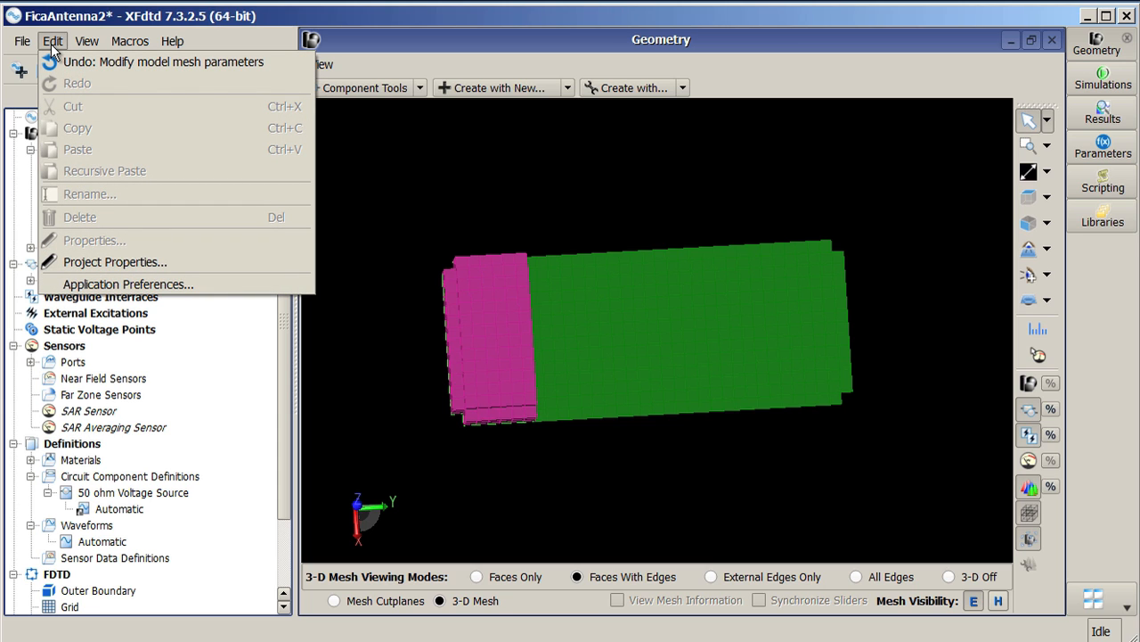
{"action": "left_click", "coordinate": [147, 285]}
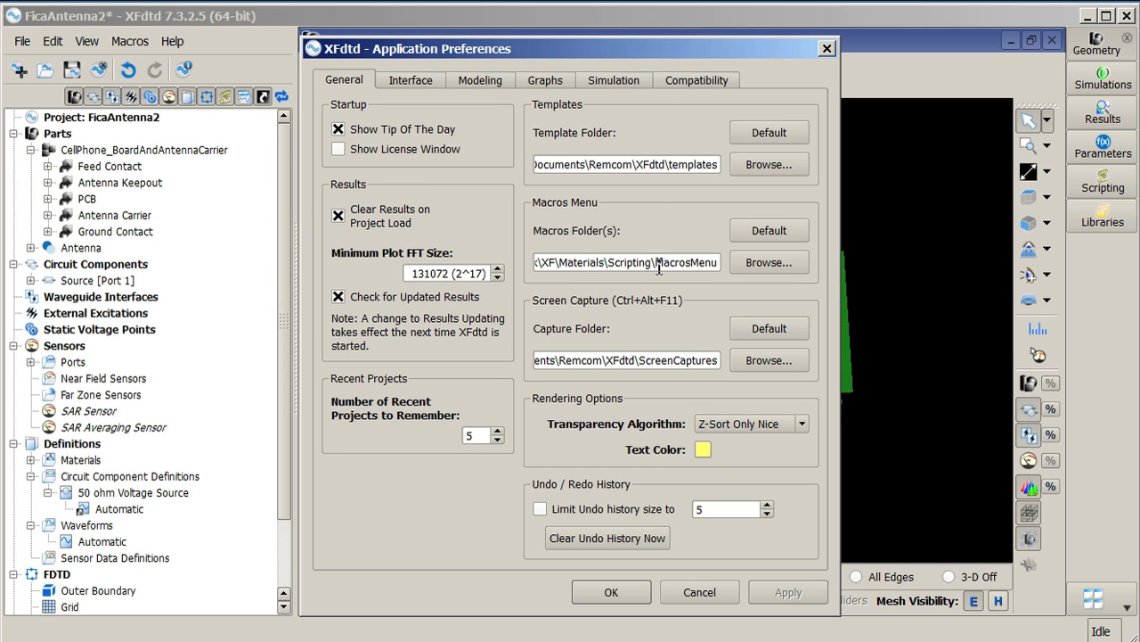
{"action": "left_click", "coordinate": [762, 263]}
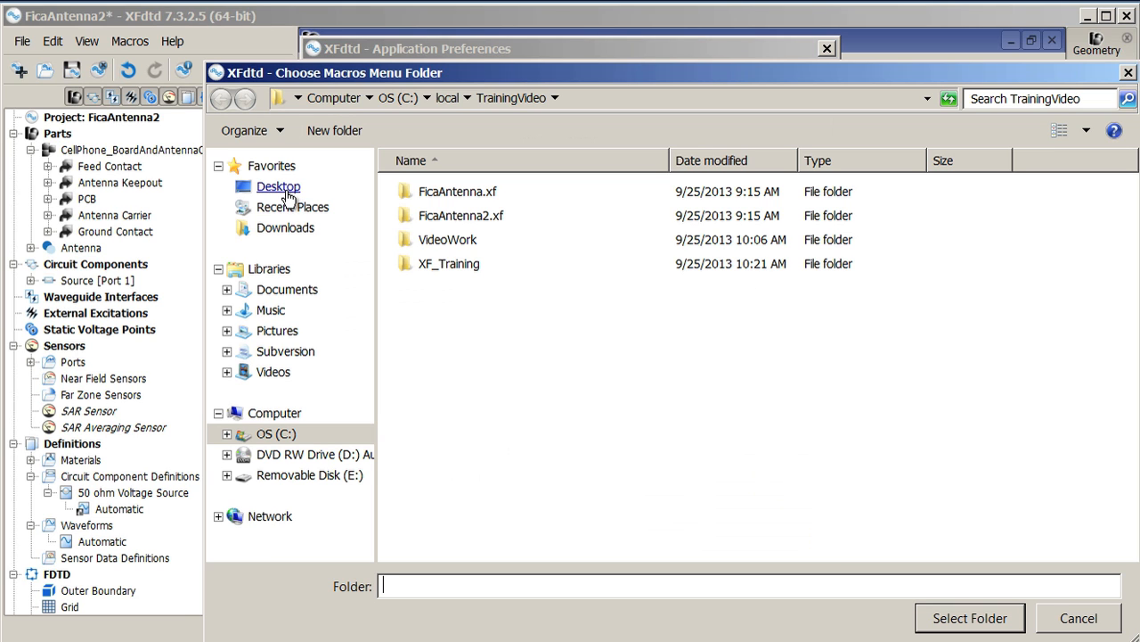
{"action": "left_click", "coordinate": [450, 265]}
{"action": "double_click", "coordinate": [450, 265]}
{"action": "left_click", "coordinate": [446, 194]}
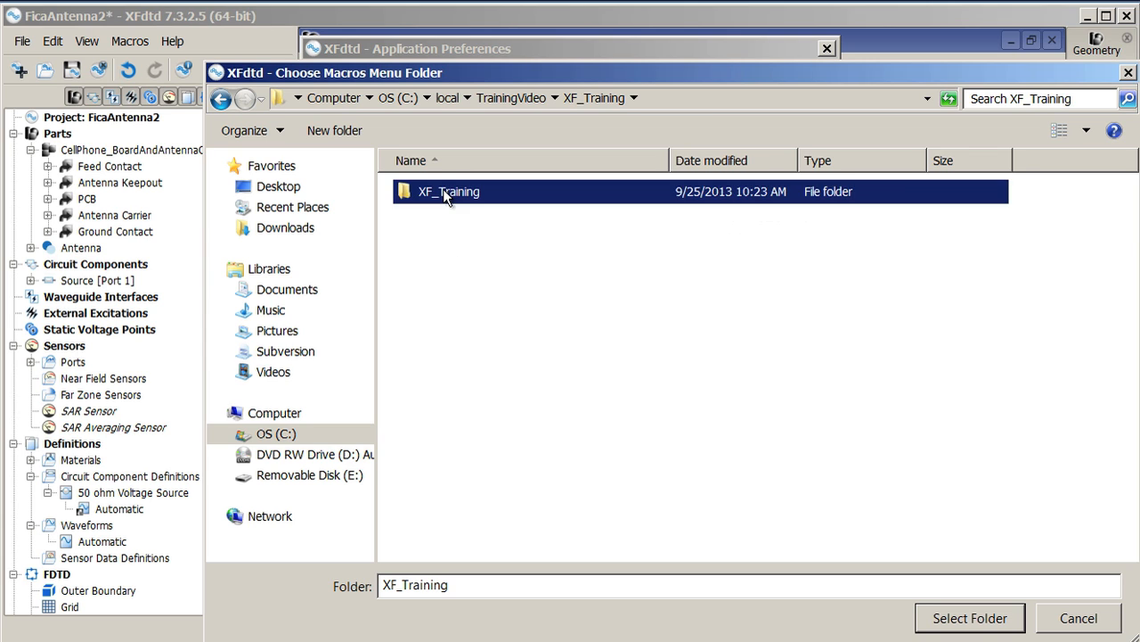
{"action": "double_click", "coordinate": [446, 194]}
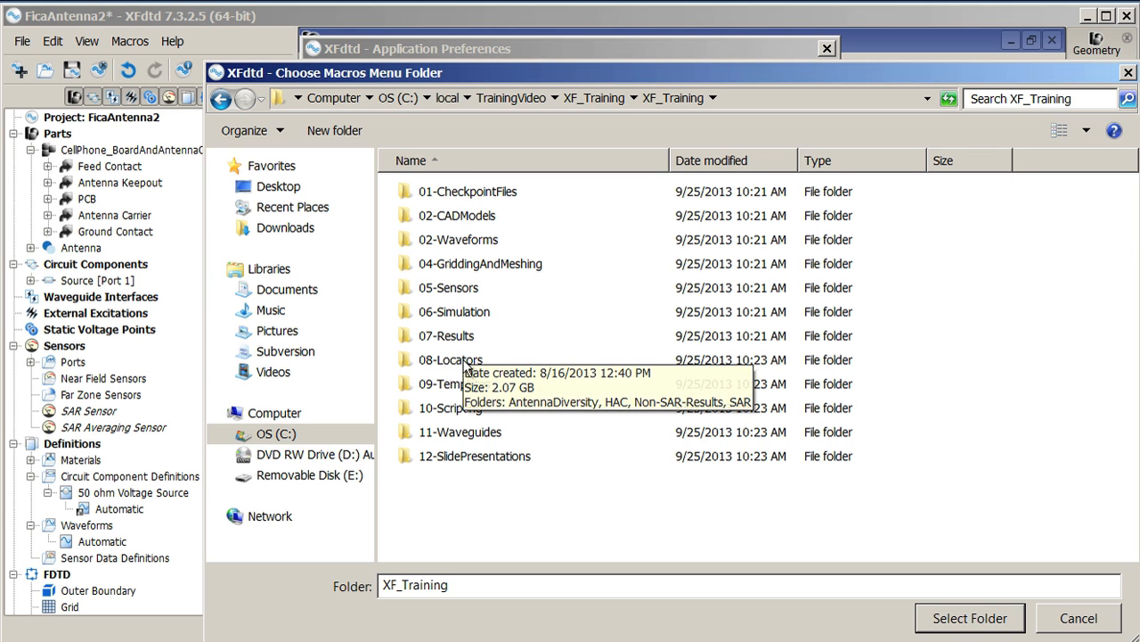
{"action": "left_click", "coordinate": [465, 411]}
{"action": "double_click", "coordinate": [465, 412]}
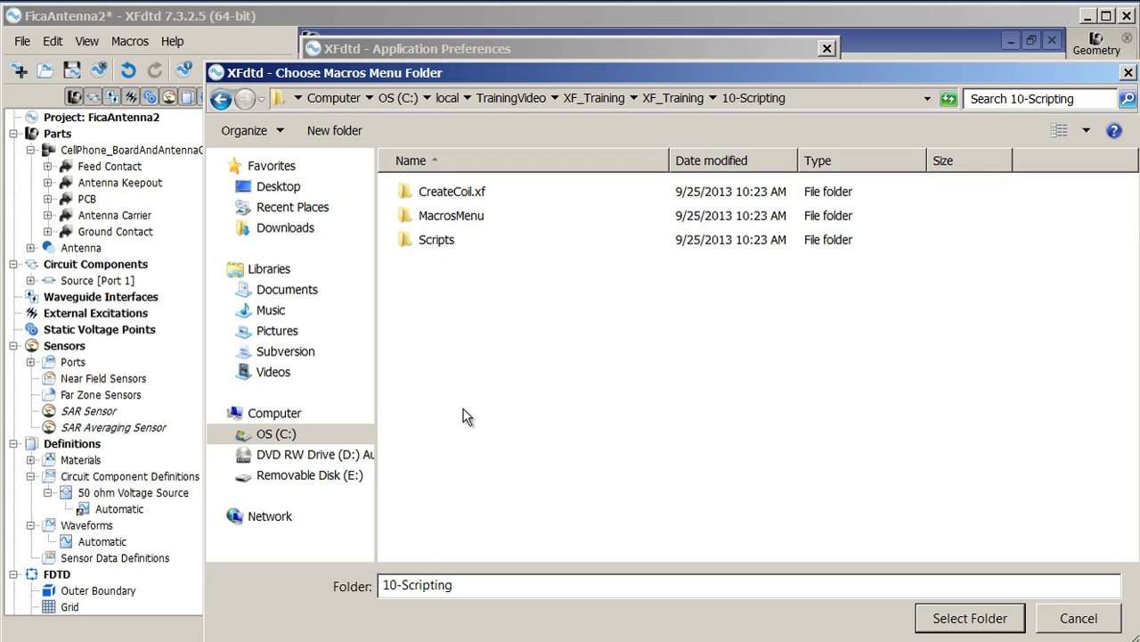
{"action": "left_click", "coordinate": [450, 214]}
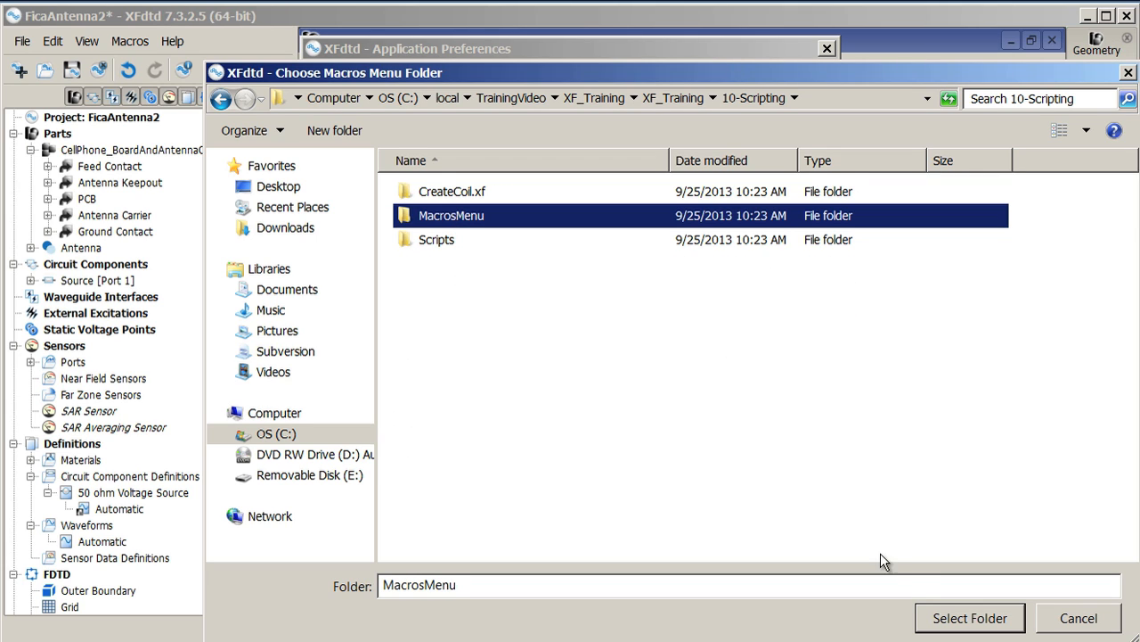
{"action": "left_click", "coordinate": [959, 624]}
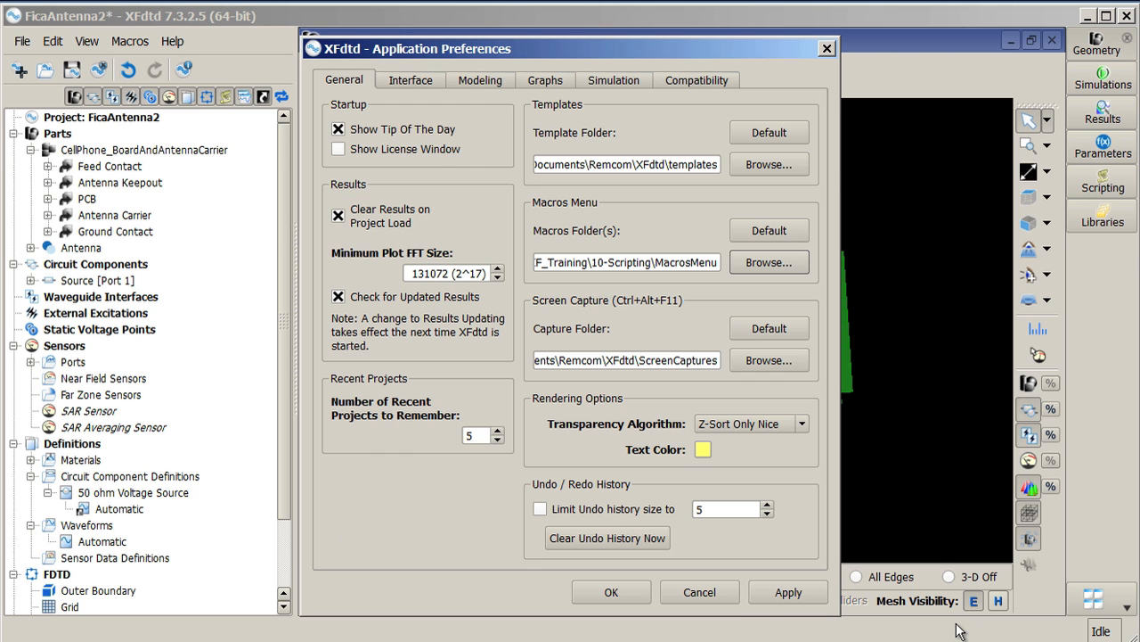
{"action": "left_click", "coordinate": [611, 592]}
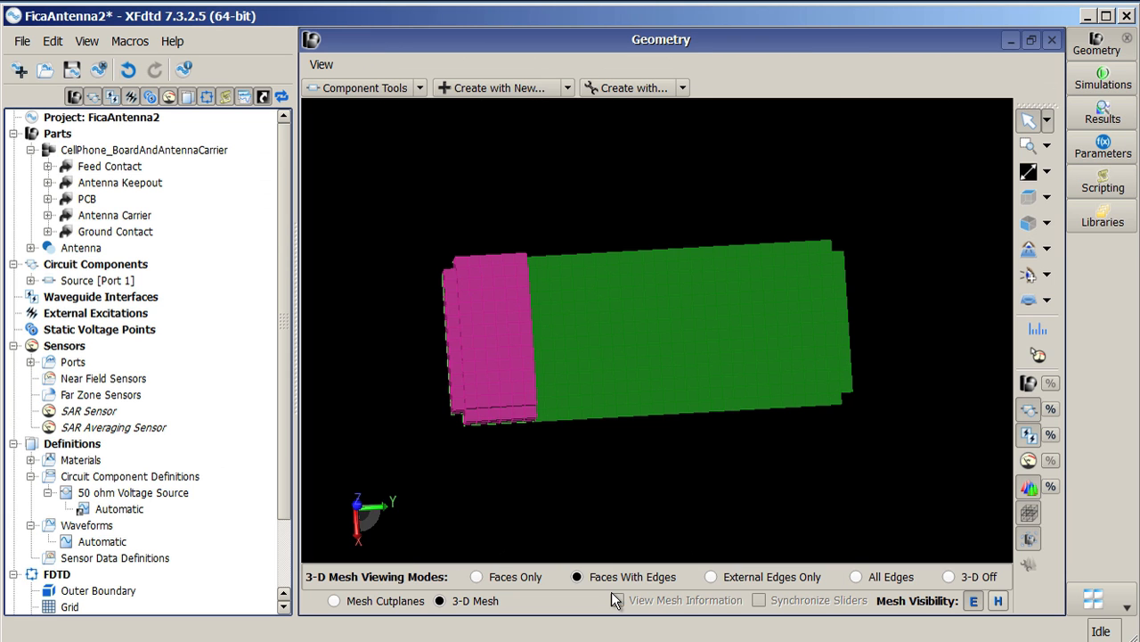
Step: Run the Set Mesh Priorities macro from the Simulation macros
{"action": "left_click", "coordinate": [121, 41]}
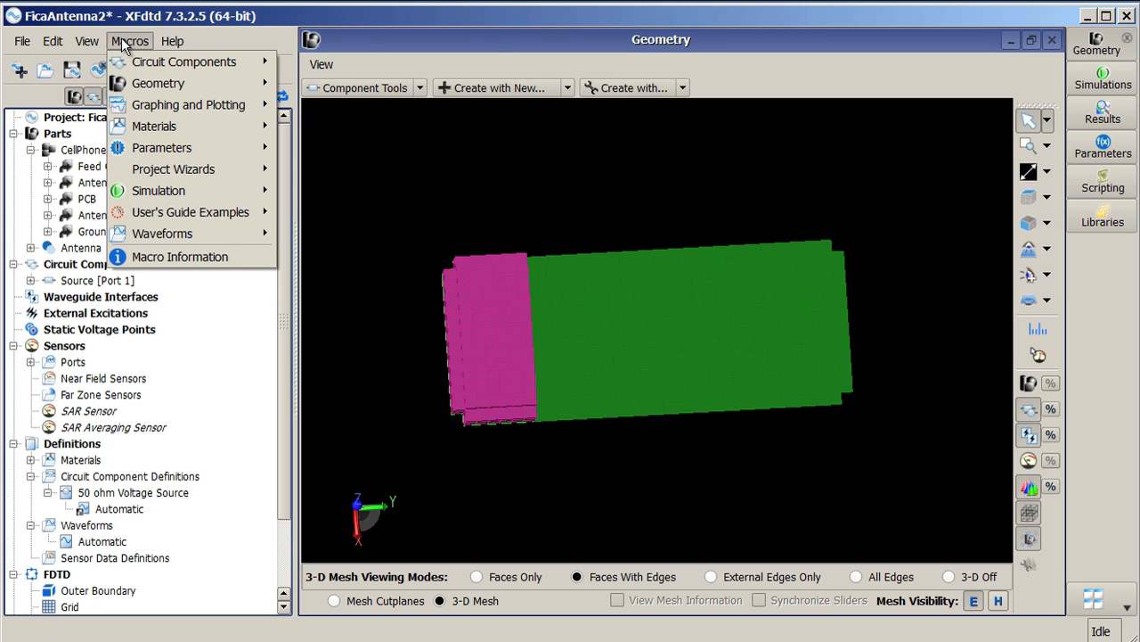
{"action": "mouse_move", "coordinate": [179, 89]}
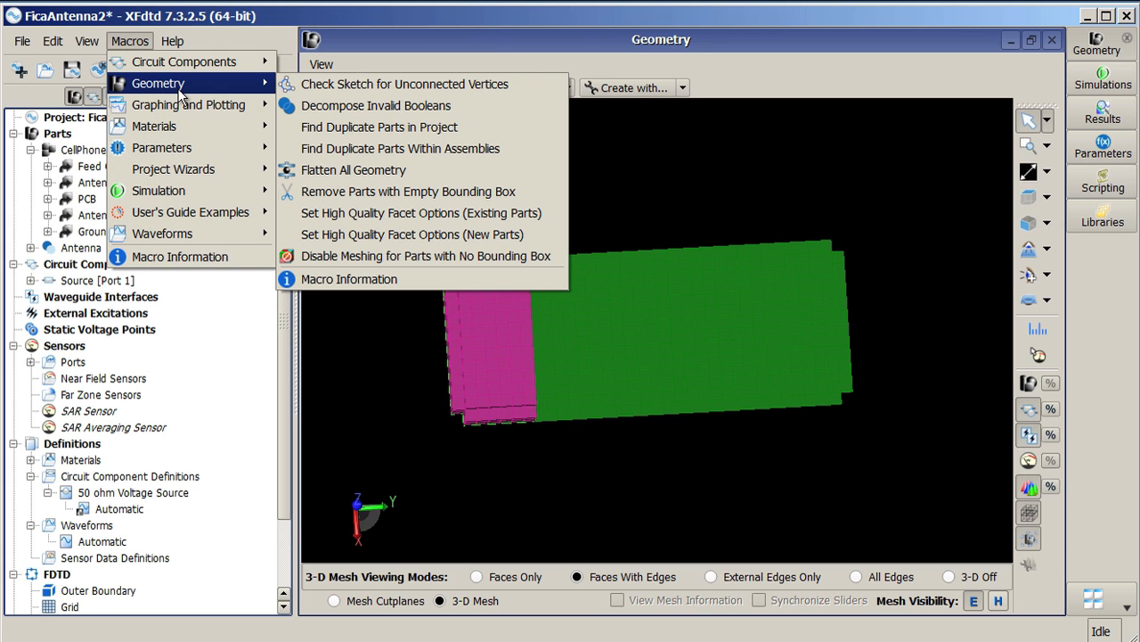
{"action": "mouse_move", "coordinate": [204, 193]}
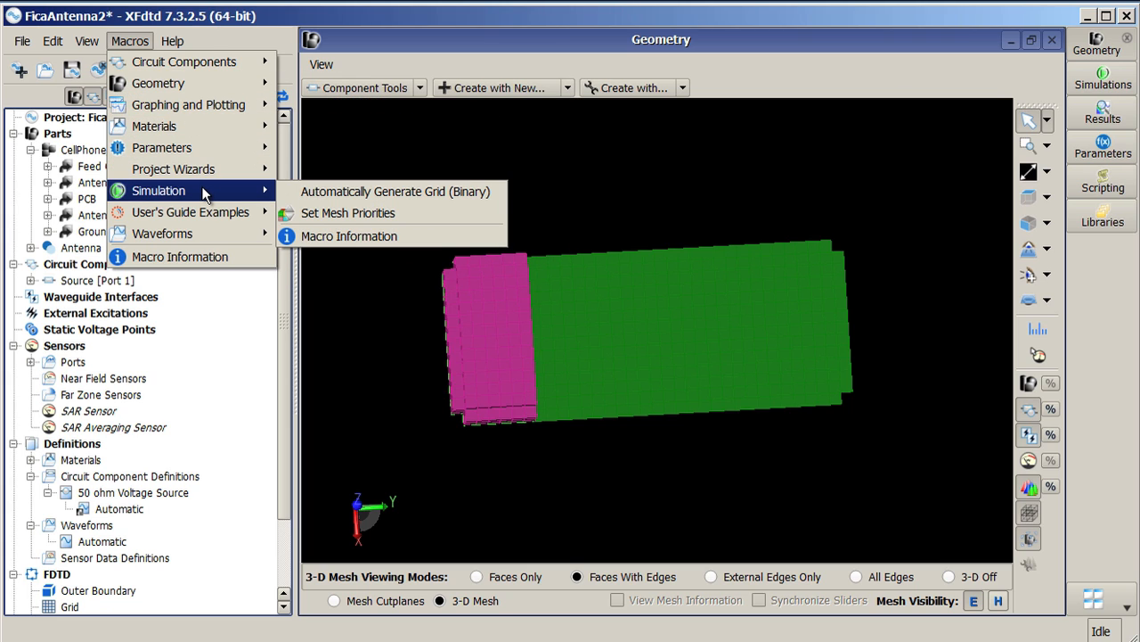
{"action": "left_click", "coordinate": [362, 216]}
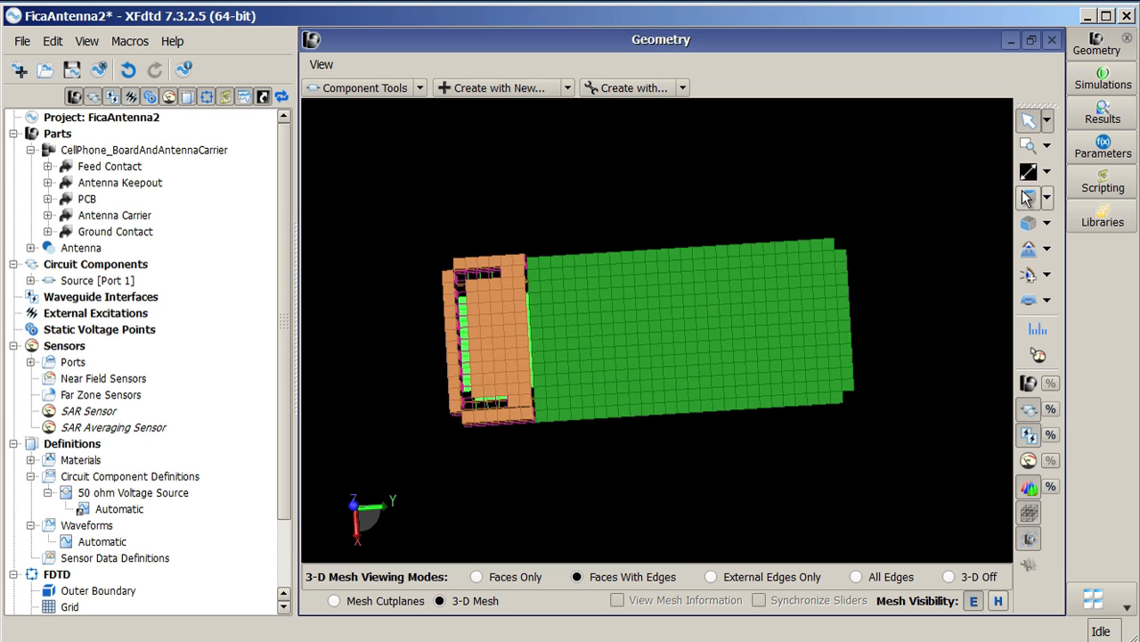
Step: Inspect the 3-D mesh from the top view in the different mesh viewing modes
{"action": "left_click", "coordinate": [1033, 198]}
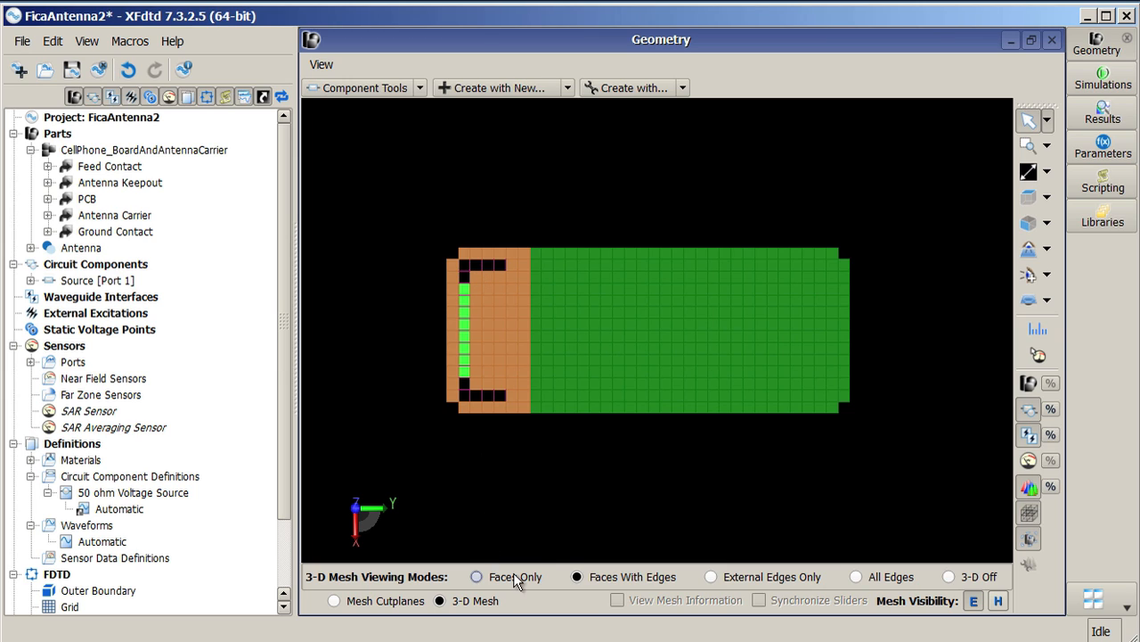
{"action": "left_click", "coordinate": [719, 577]}
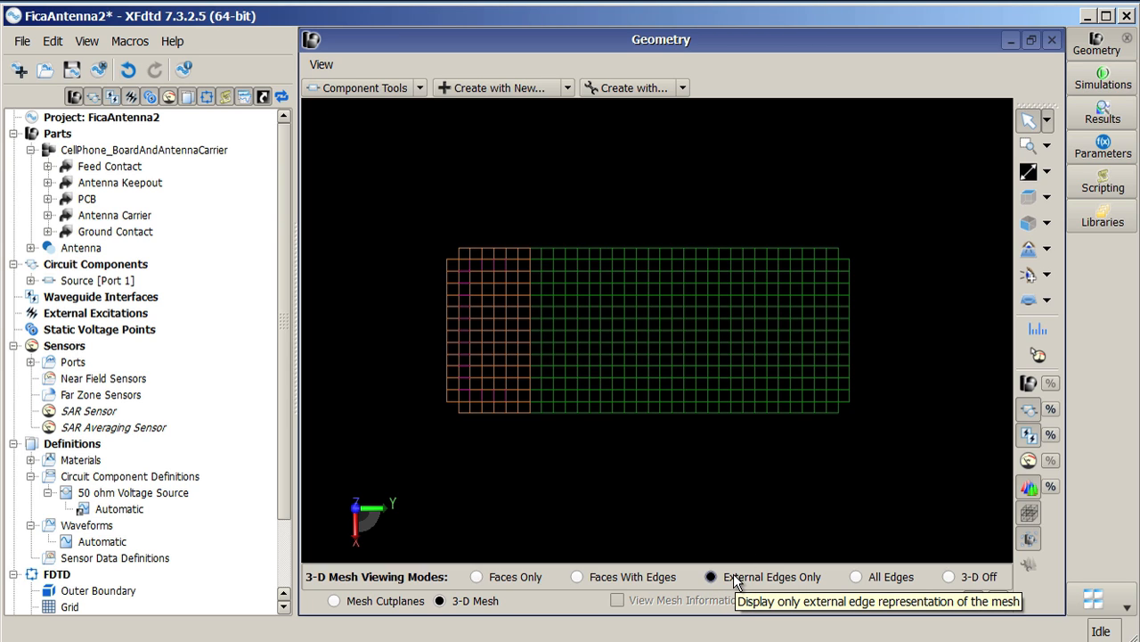
{"action": "left_click_drag", "start_coordinate": [657, 396], "coordinate": [547, 327]}
{"action": "left_click_drag", "start_coordinate": [638, 386], "coordinate": [756, 462]}
{"action": "left_click", "coordinate": [1020, 198]}
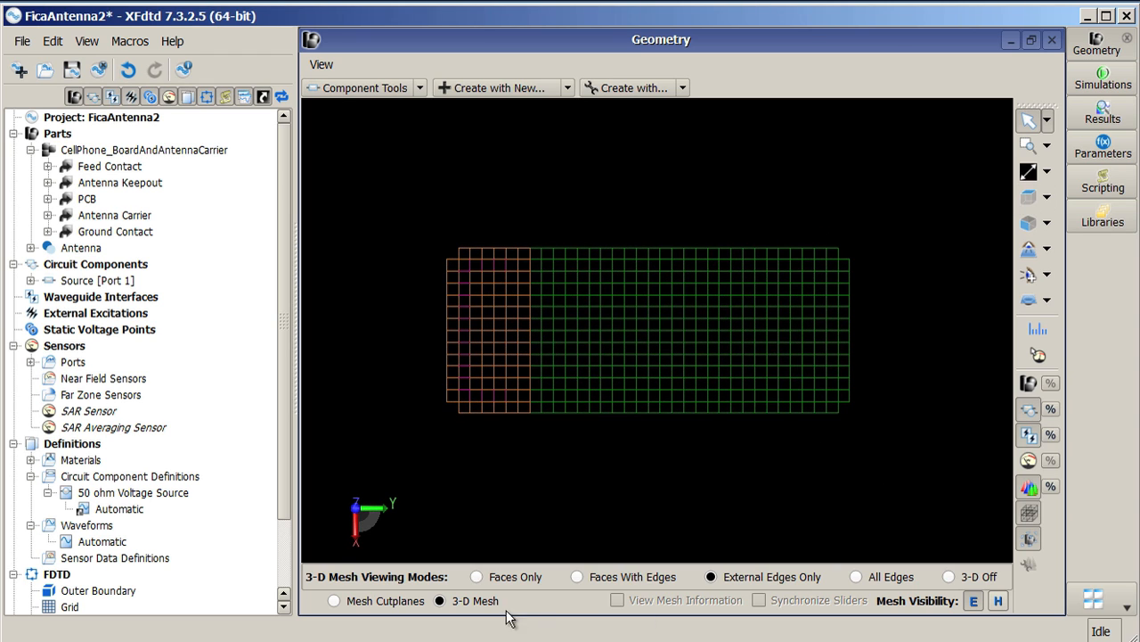
{"action": "left_click", "coordinate": [477, 577]}
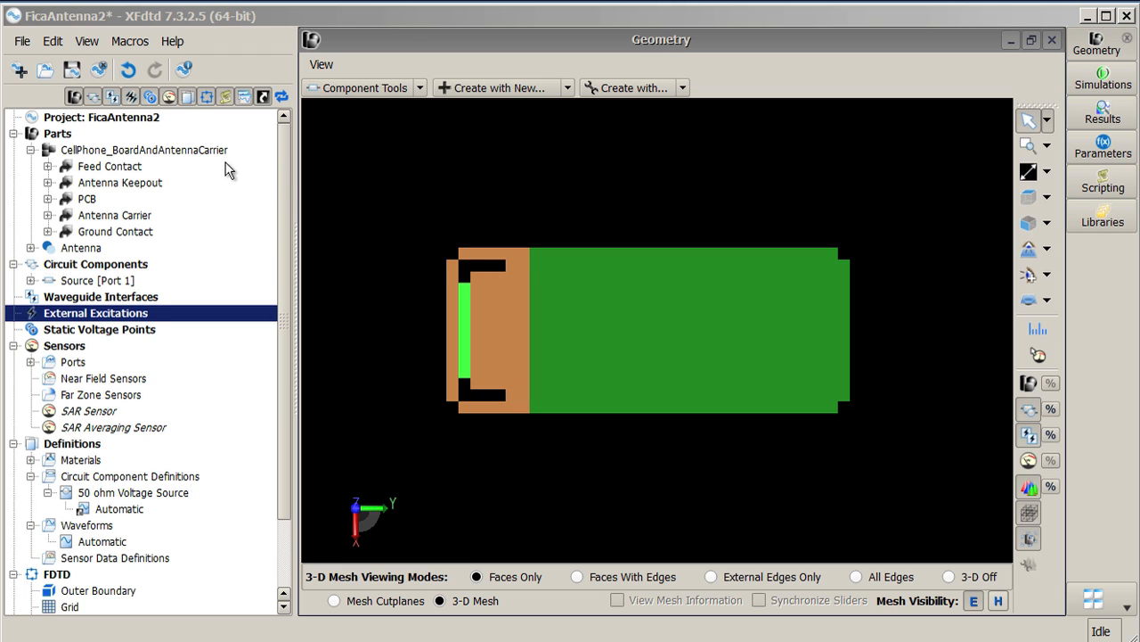
Step: Enable automatic grid regions for CellPhone_BoardAndAntennaCarrier with a target cell size of 0.5 mm
{"action": "left_click", "coordinate": [194, 151]}
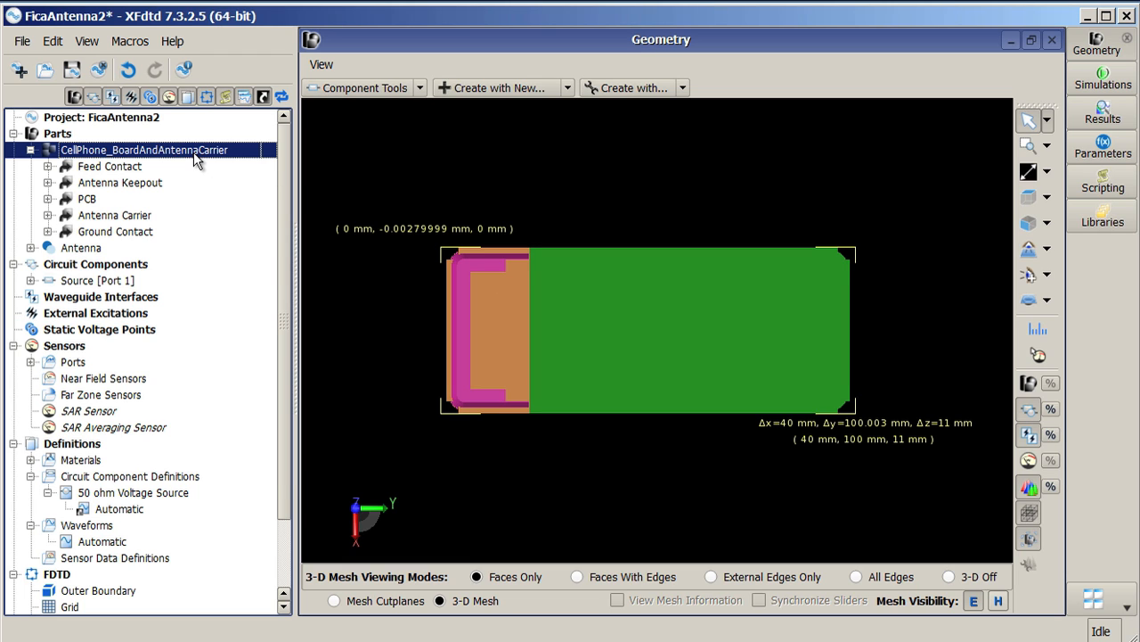
{"action": "right_click", "coordinate": [196, 157]}
{"action": "mouse_move", "coordinate": [261, 344]}
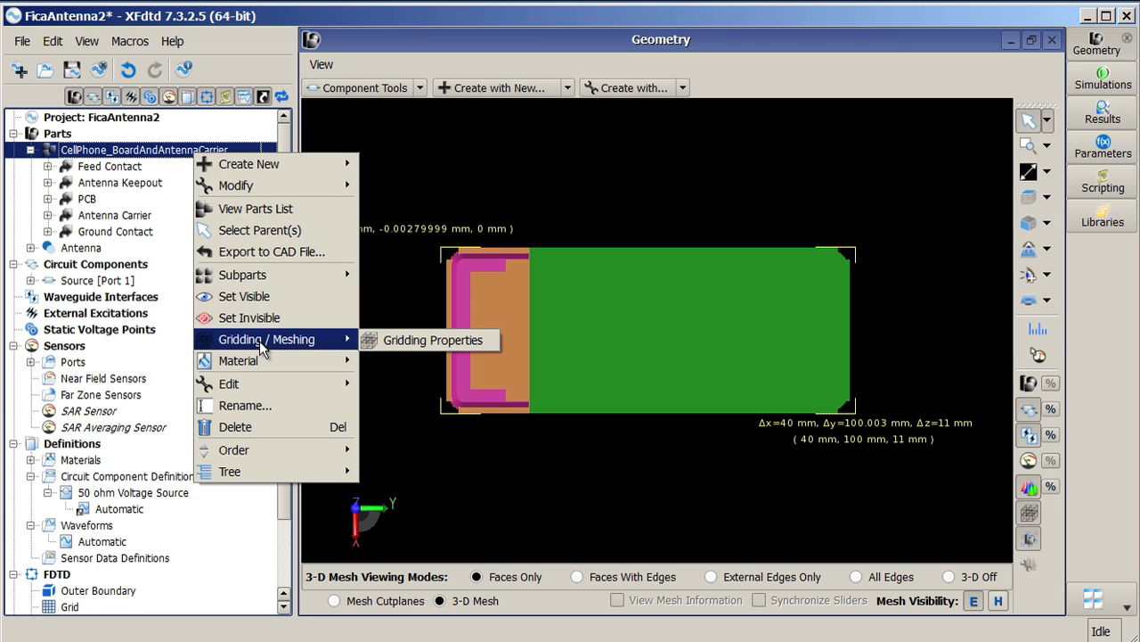
{"action": "left_click", "coordinate": [418, 342]}
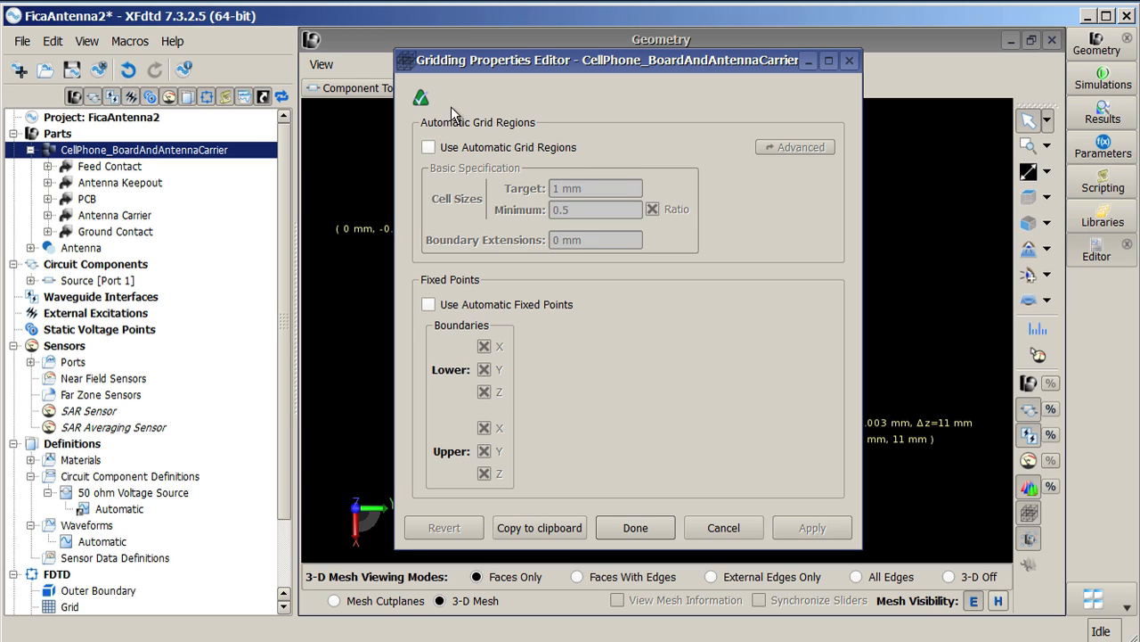
{"action": "left_click", "coordinate": [428, 148]}
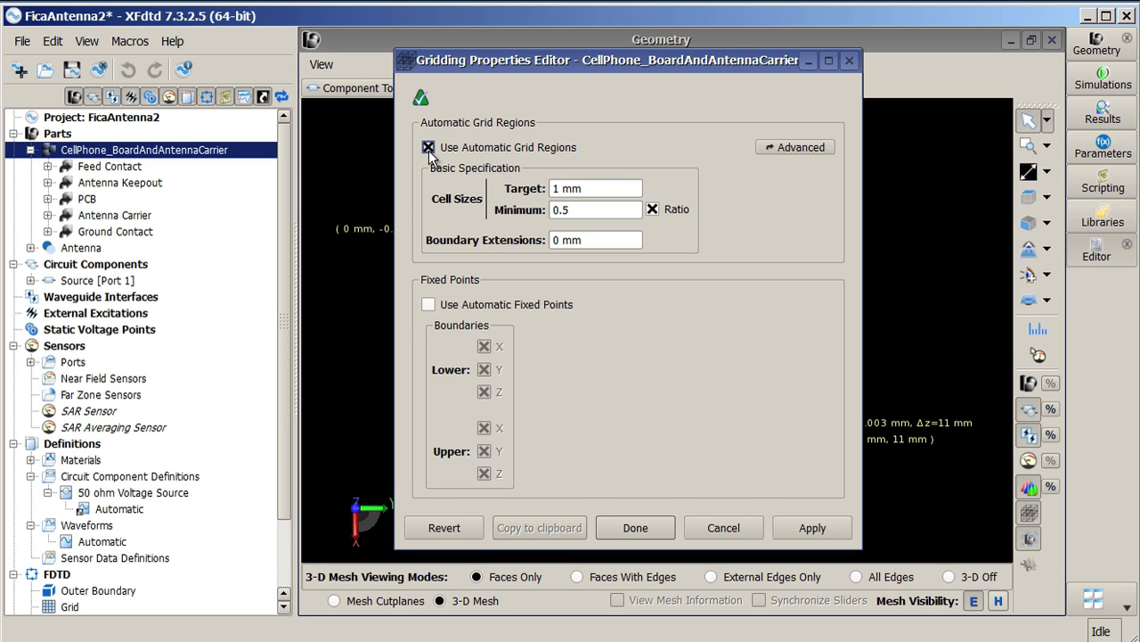
{"action": "left_click", "coordinate": [799, 147]}
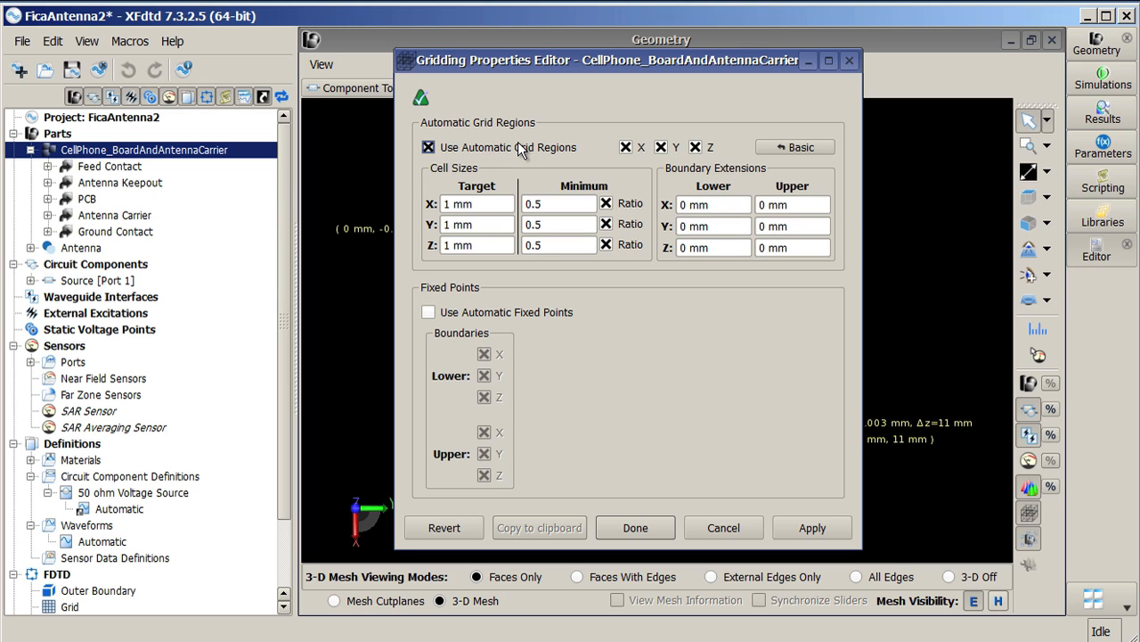
{"action": "left_click", "coordinate": [785, 148]}
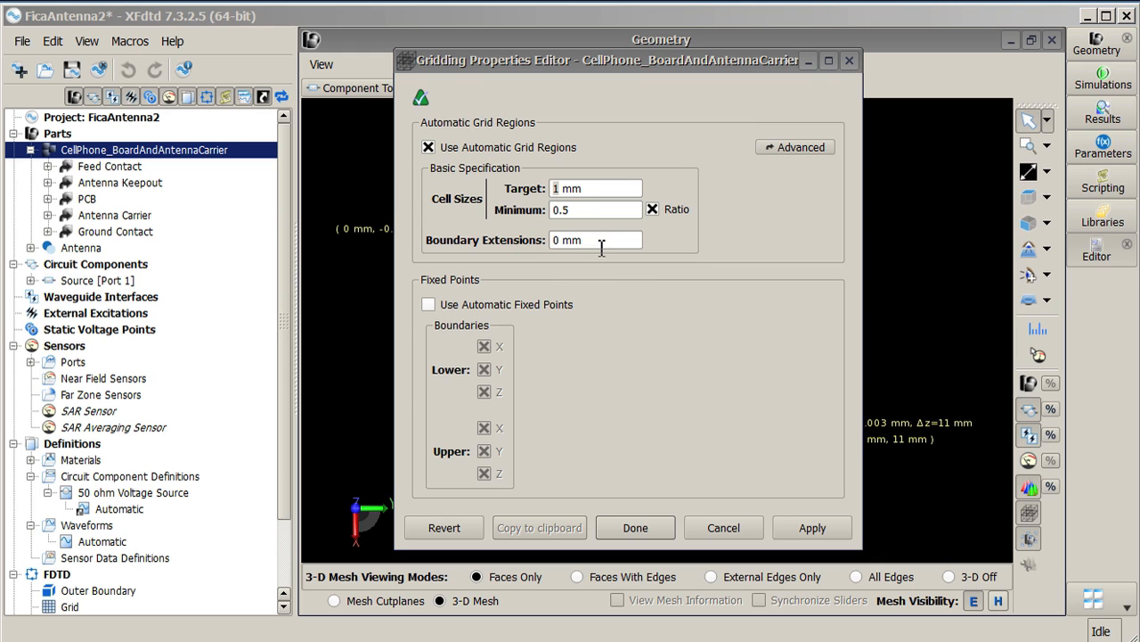
{"action": "double_click", "coordinate": [560, 189]}
{"action": "type", "text": "0.5"}
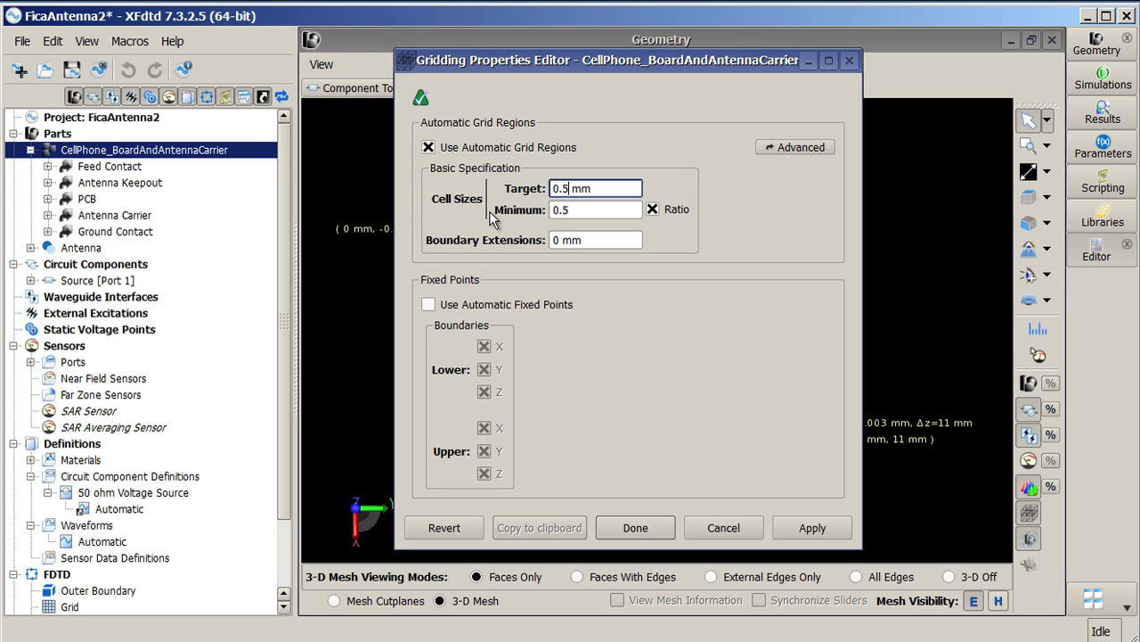
{"action": "left_click", "coordinate": [660, 530]}
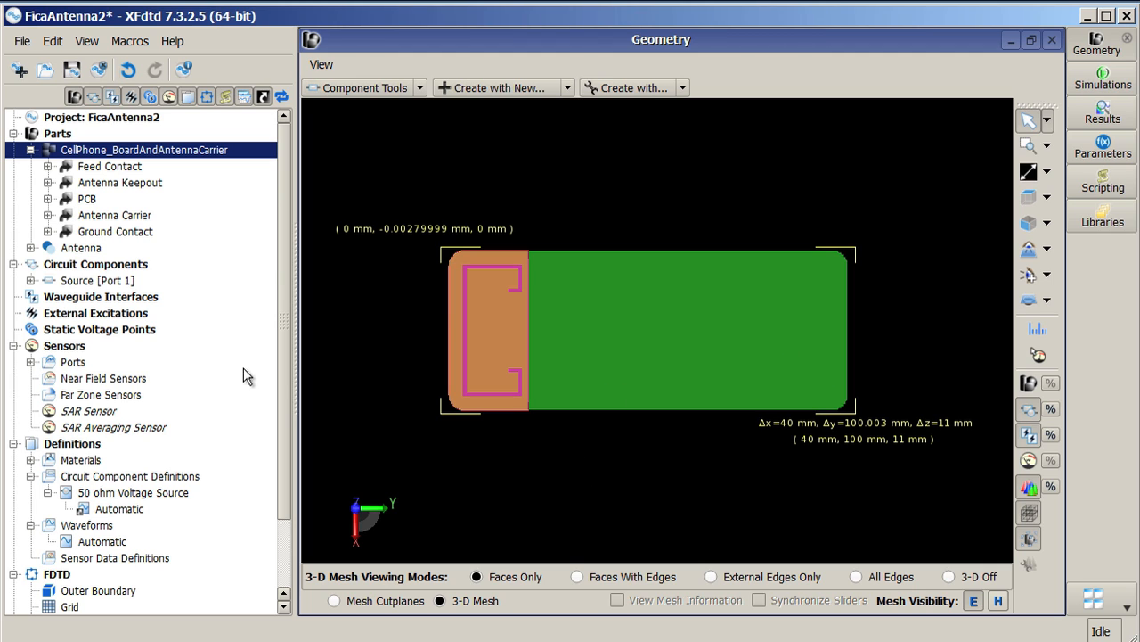
Step: Zoom into the antenna area and view the mesh with faces and edges
{"action": "left_click", "coordinate": [140, 272]}
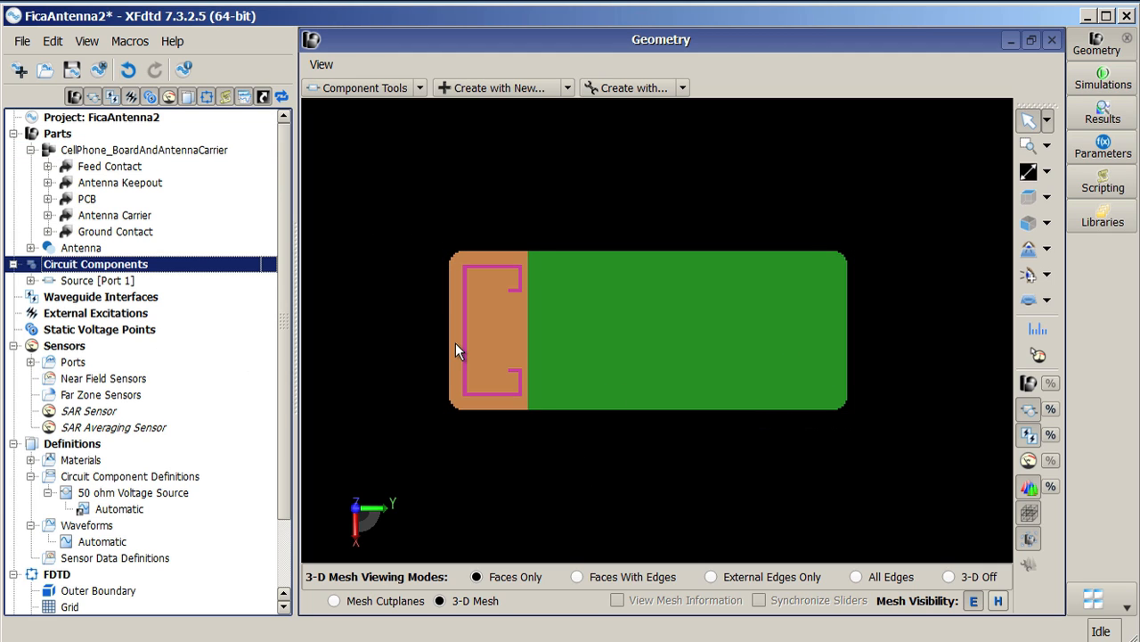
{"action": "middle_click_drag", "start_coordinate": [455, 343], "coordinate": [462, 261]}
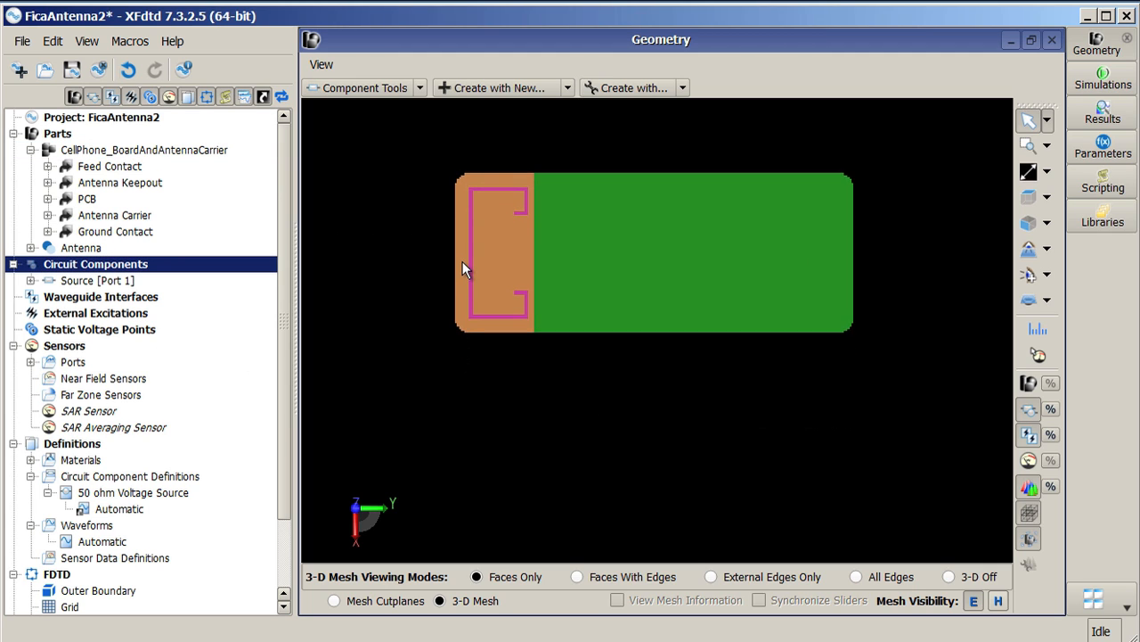
{"action": "right_click_drag", "start_coordinate": [463, 261], "coordinate": [462, 106]}
{"action": "mouse_move", "coordinate": [448, 200]}
{"action": "middle_mouse_down"}
{"action": "mouse_move", "coordinate": [600, 290]}
{"action": "mouse_move", "coordinate": [780, 323]}
{"action": "mouse_move", "coordinate": [830, 390]}
{"action": "middle_mouse_up"}
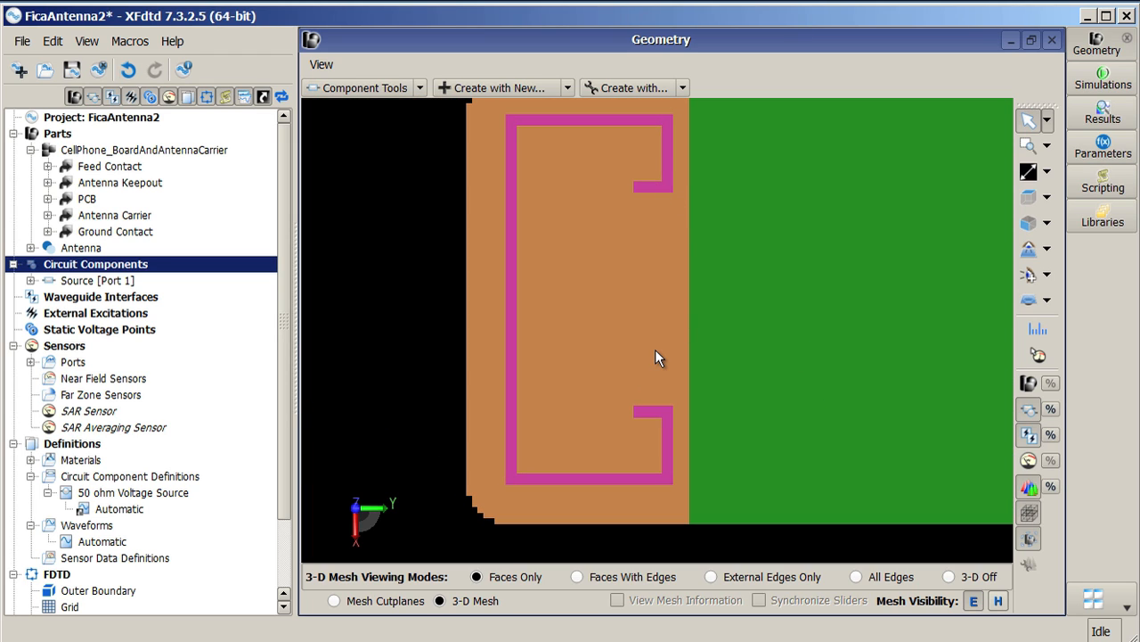
{"action": "right_click_drag", "start_coordinate": [669, 402], "coordinate": [643, 272]}
{"action": "left_click", "coordinate": [578, 576]}
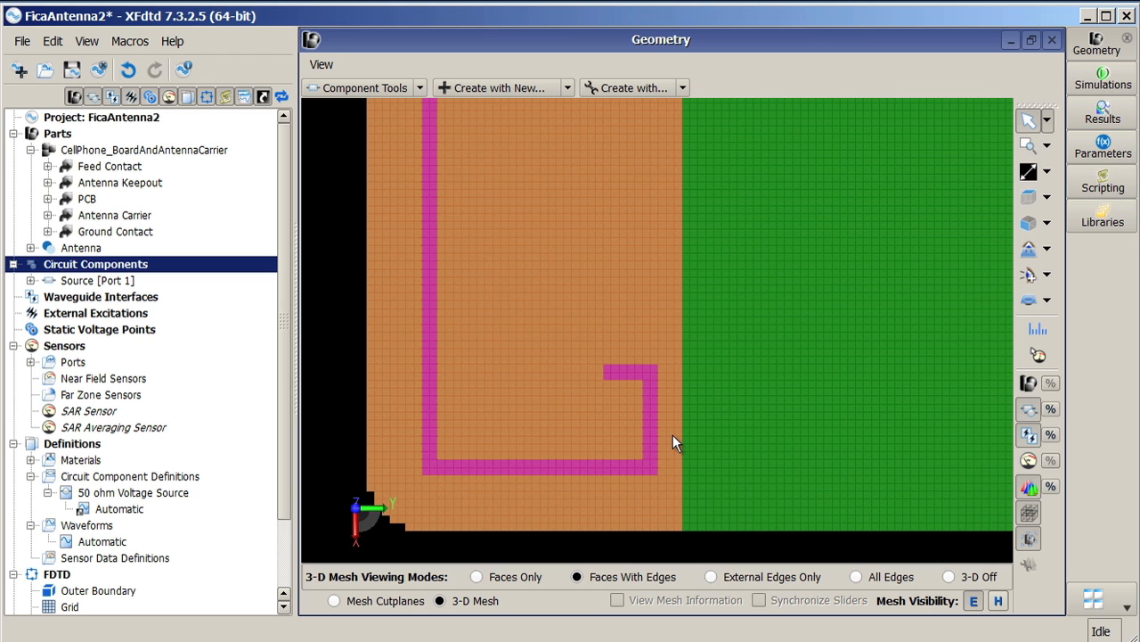
{"action": "mouse_move", "coordinate": [673, 433]}
{"action": "right_mouse_down"}
{"action": "mouse_move", "coordinate": [654, 267]}
{"action": "mouse_move", "coordinate": [621, 364]}
{"action": "right_mouse_up"}
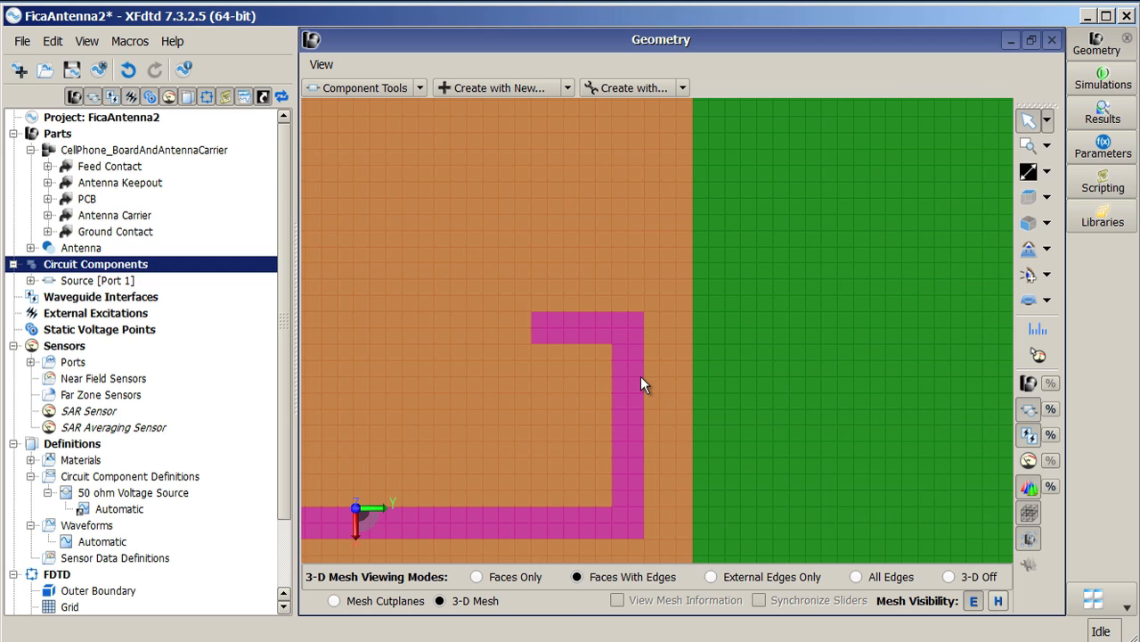
Step: Enable automatic grid regions for the Antenna part with a target cell size of 0.3 mm
{"action": "left_click", "coordinate": [96, 248]}
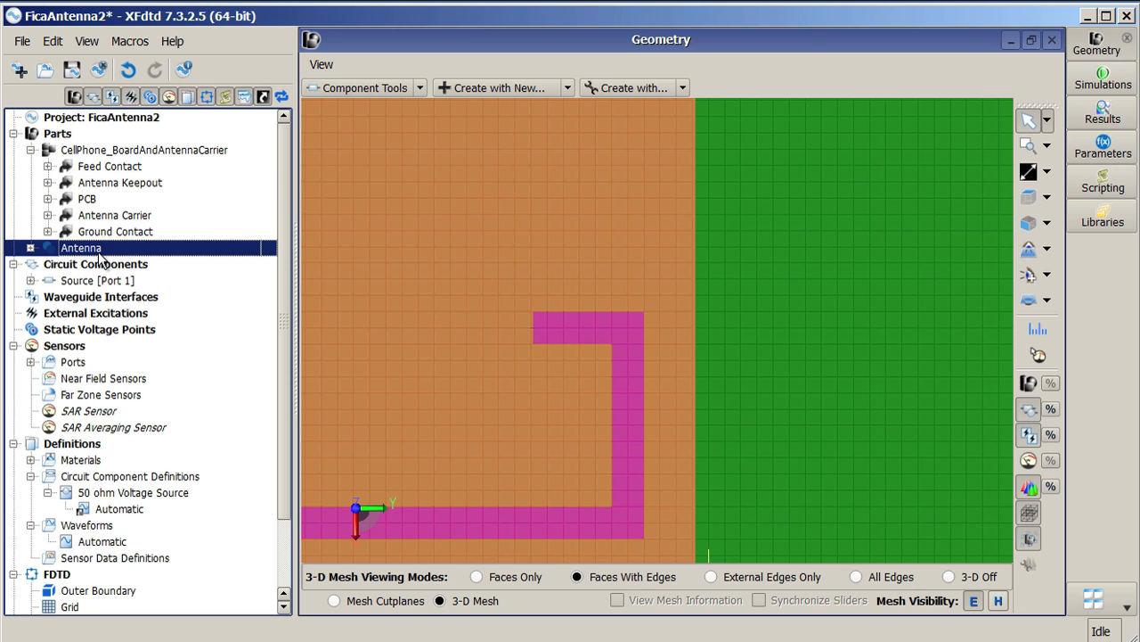
{"action": "right_click", "coordinate": [101, 255]}
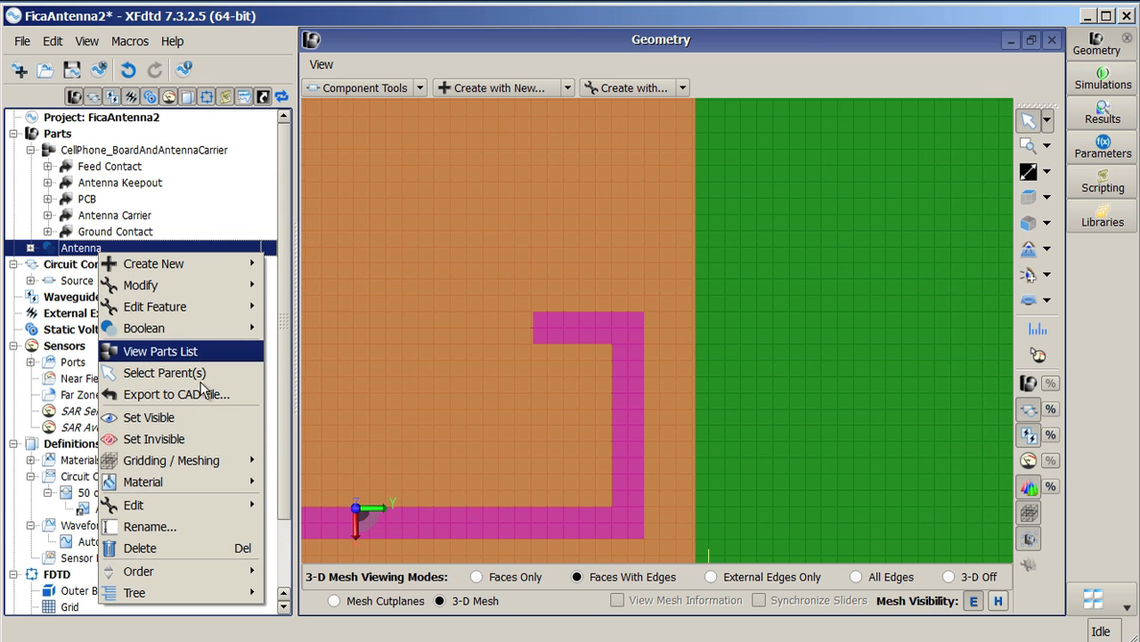
{"action": "mouse_move", "coordinate": [207, 462]}
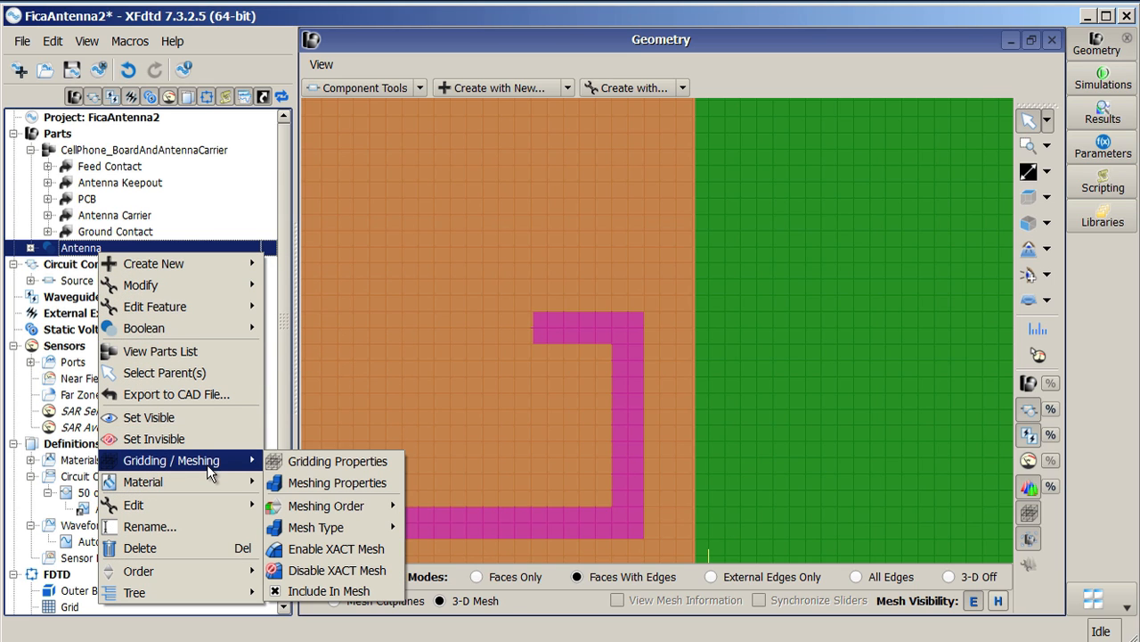
{"action": "left_click", "coordinate": [324, 464]}
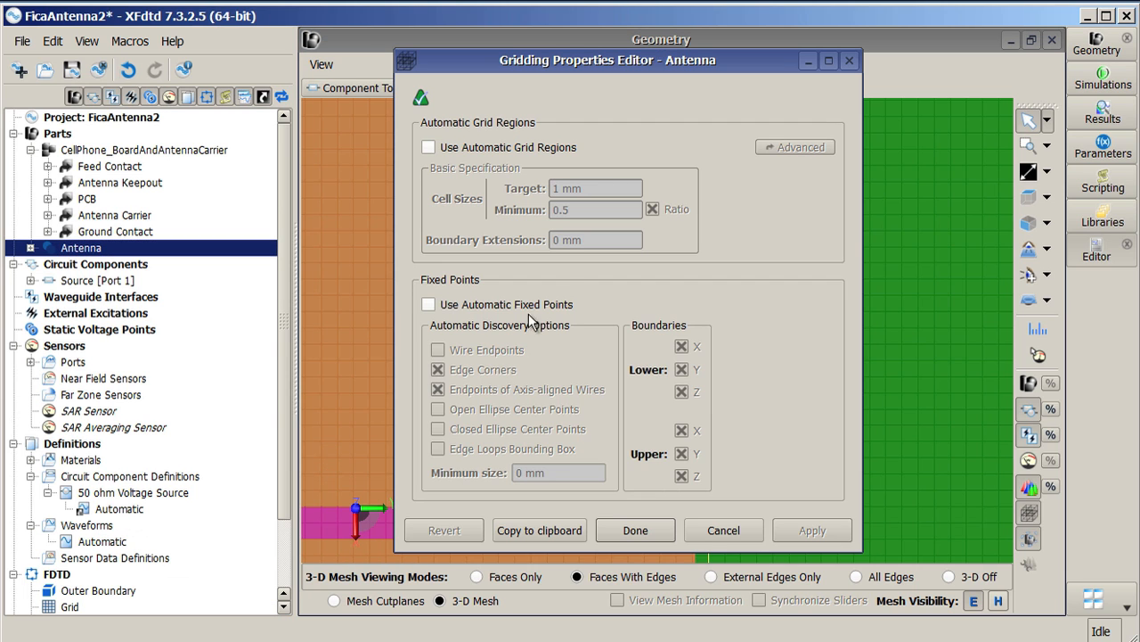
{"action": "left_click", "coordinate": [429, 147]}
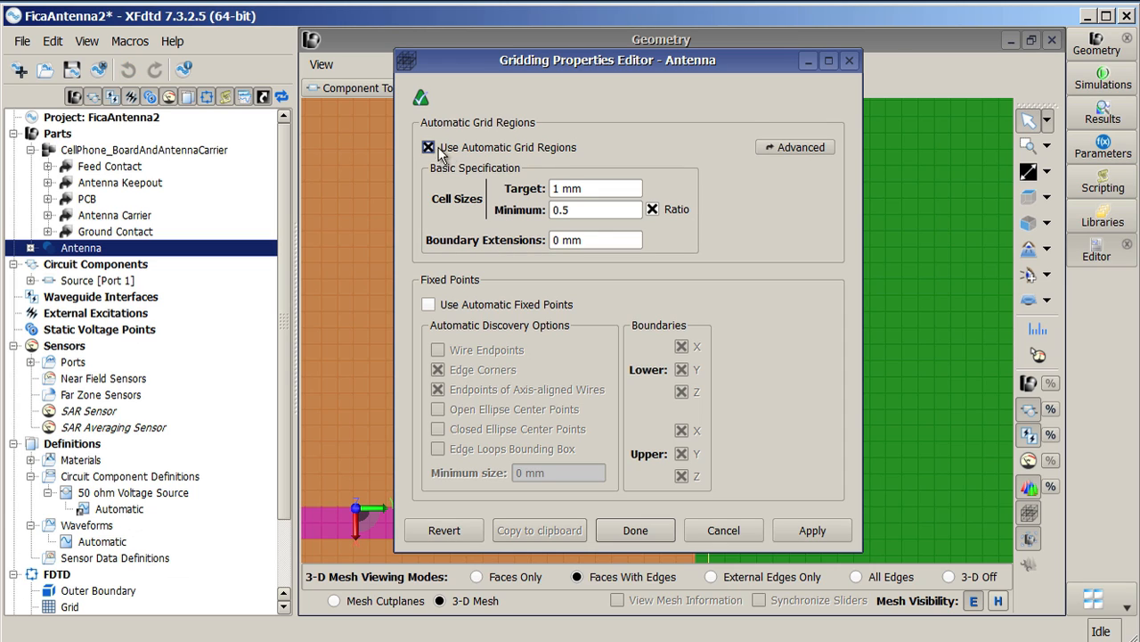
{"action": "double_click", "coordinate": [564, 189]}
{"action": "type", "text": "0.3"}
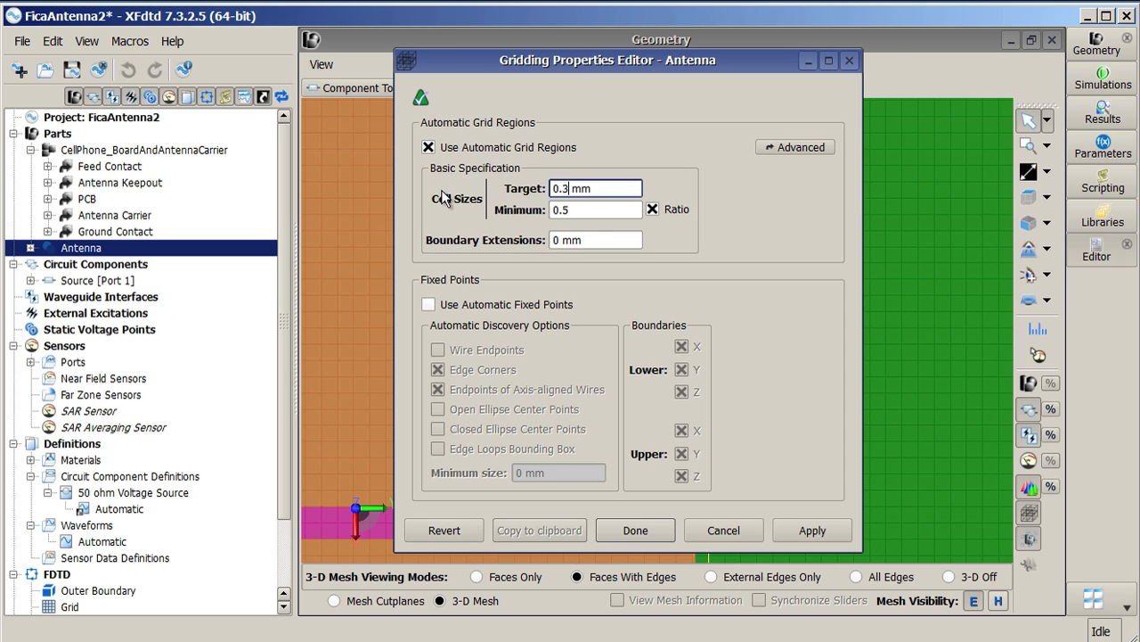
Step: Set the Antenna's grid boundary extensions to (0.3*5) mm and apply the gridding properties
{"action": "left_click", "coordinate": [609, 241]}
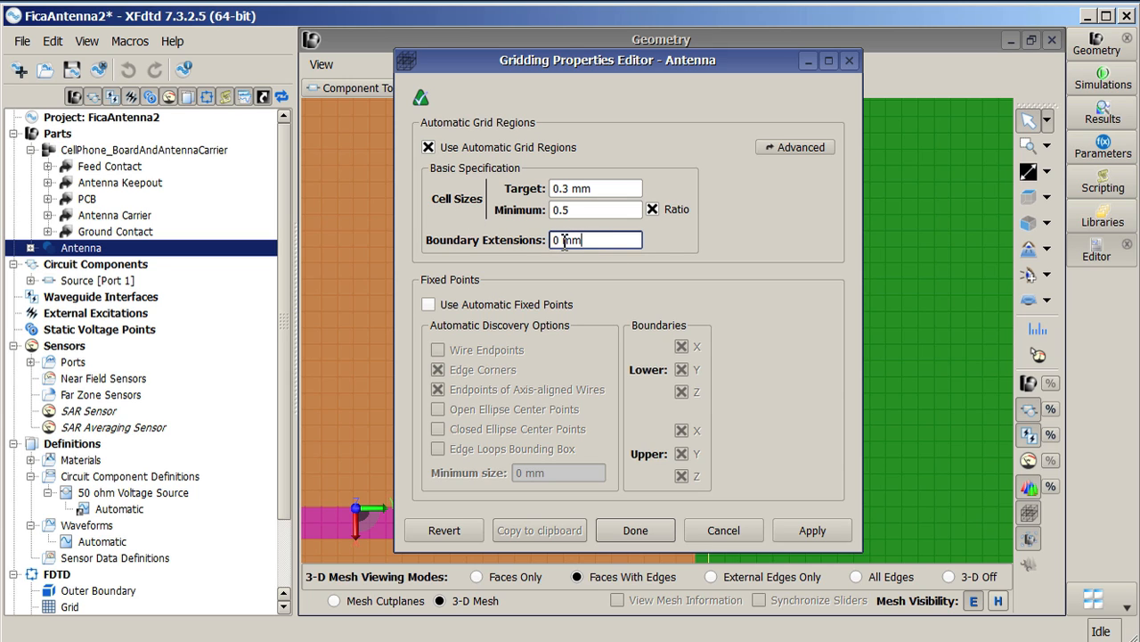
{"action": "left_click_drag", "start_coordinate": [561, 242], "coordinate": [491, 252]}
{"action": "type", "text": "(0.3*50"}
{"action": "key", "text": "BackSpace"}
{"action": "type", "text": ")"}
{"action": "left_click", "coordinate": [637, 529]}
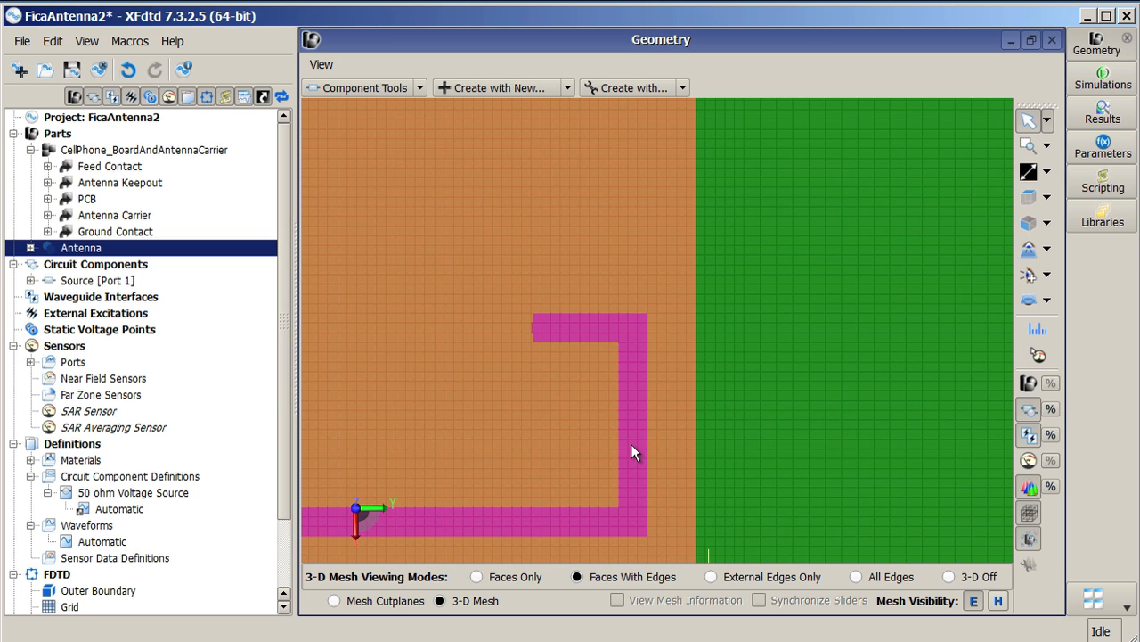
Step: Reopen the Antenna's gridding properties and enable Use Automatic Fixed Points
{"action": "scroll", "coordinate": [631, 437], "scroll_direction": "up", "scroll_amount": 5}
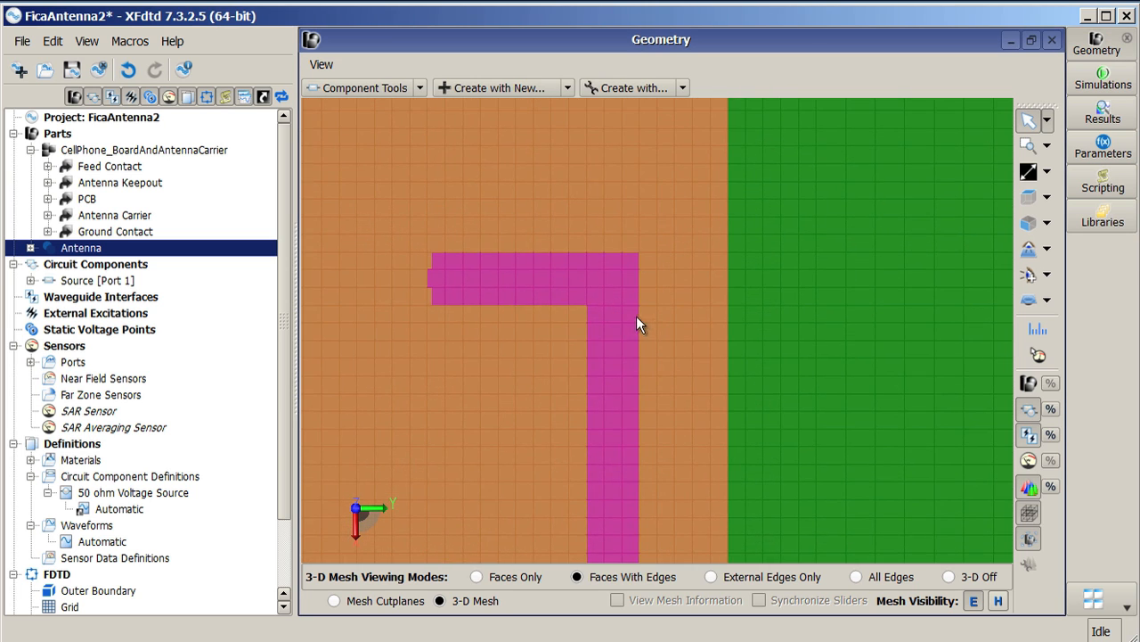
{"action": "scroll", "coordinate": [609, 319], "scroll_direction": "up", "scroll_amount": 1}
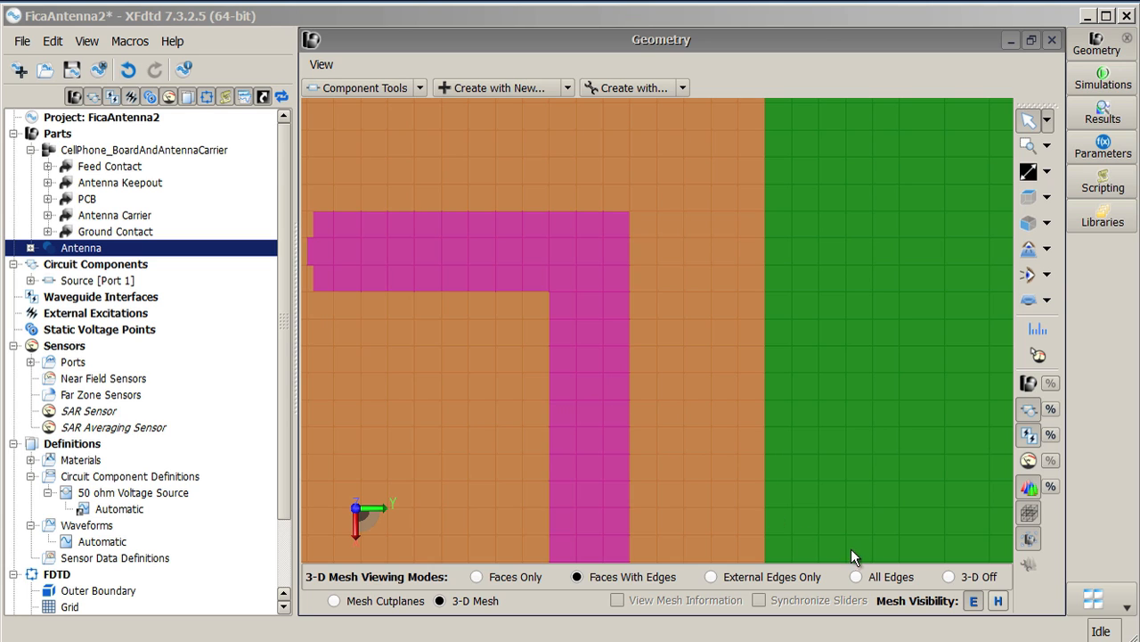
{"action": "left_click", "coordinate": [857, 577]}
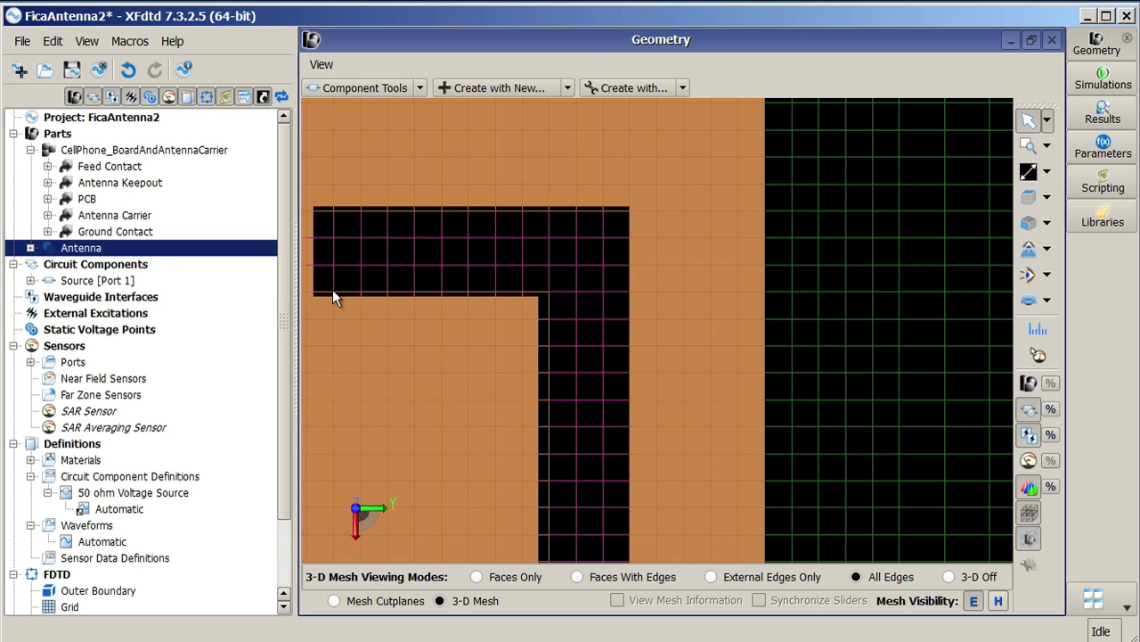
{"action": "right_click", "coordinate": [98, 252]}
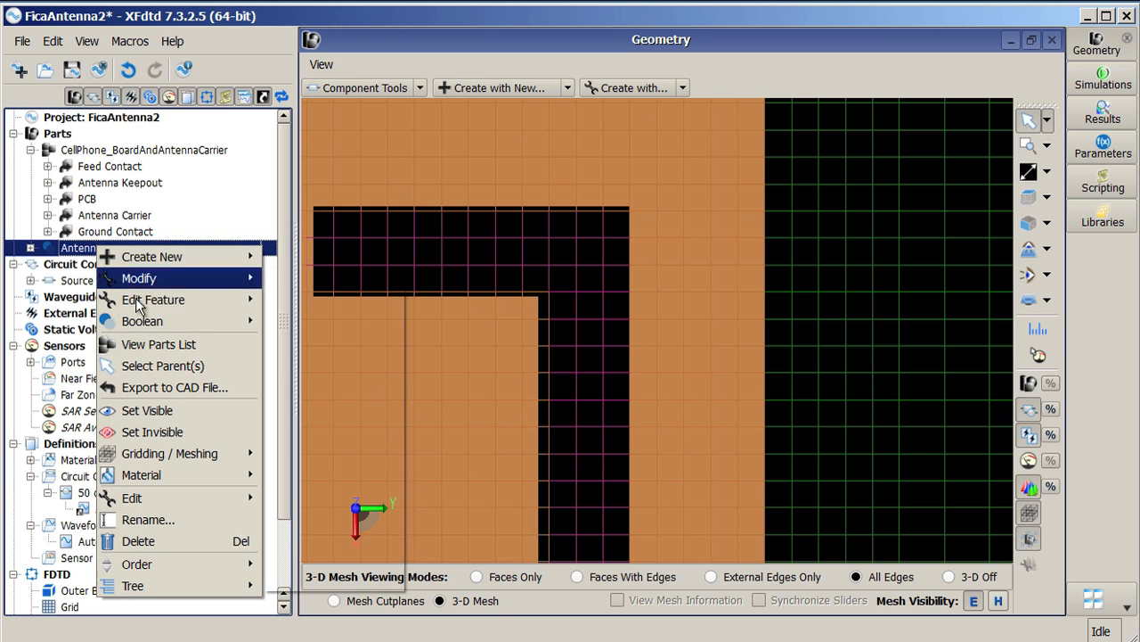
{"action": "mouse_move", "coordinate": [205, 454]}
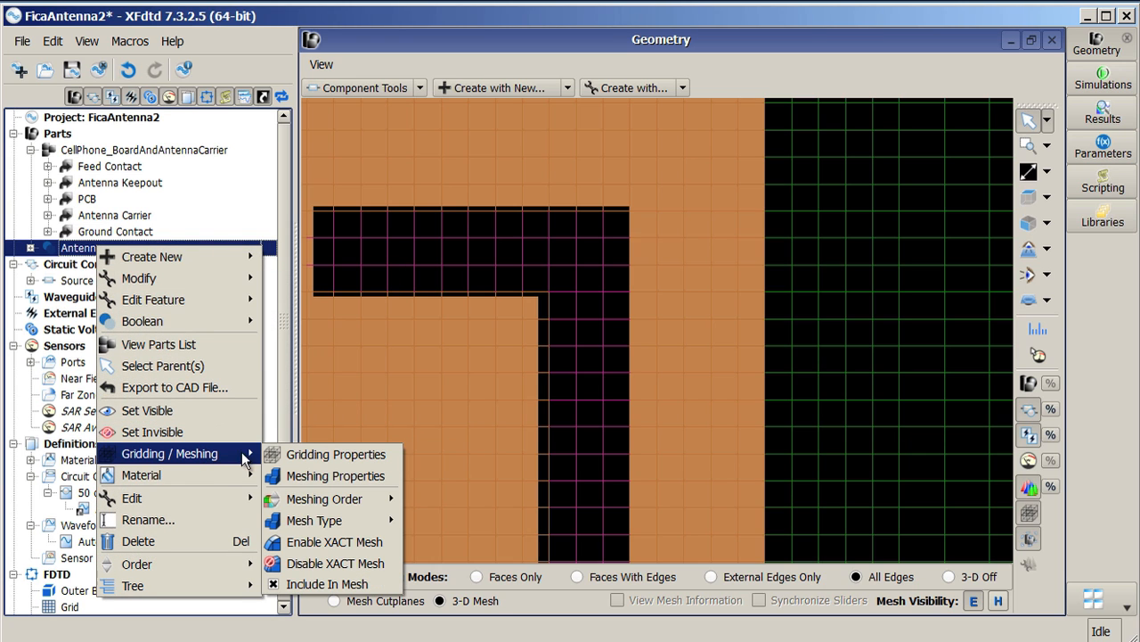
{"action": "left_click", "coordinate": [322, 456]}
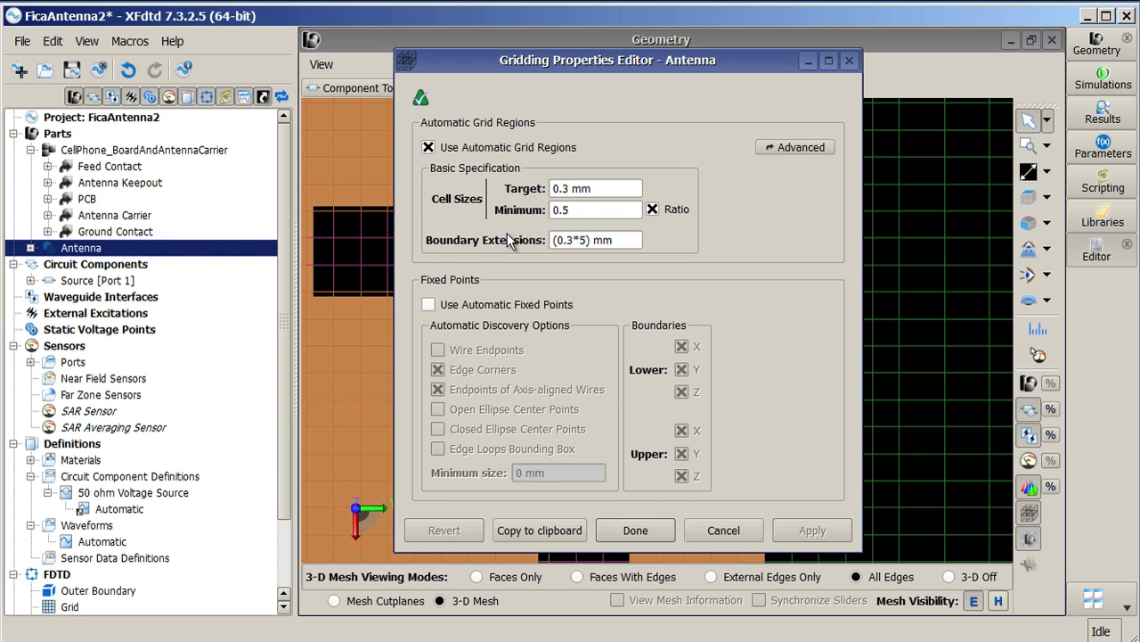
{"action": "left_click", "coordinate": [429, 305]}
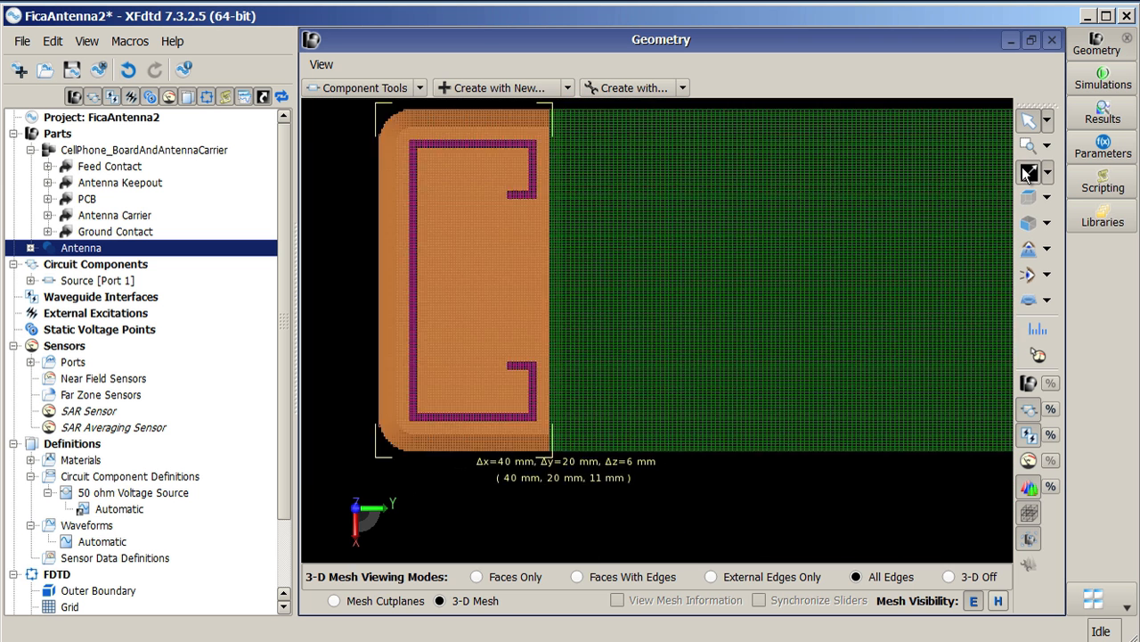
Step: Switch to mesh cutplanes and show the XY plane of the mesh
{"action": "scroll", "coordinate": [871, 268], "scroll_direction": "down", "scroll_amount": 3}
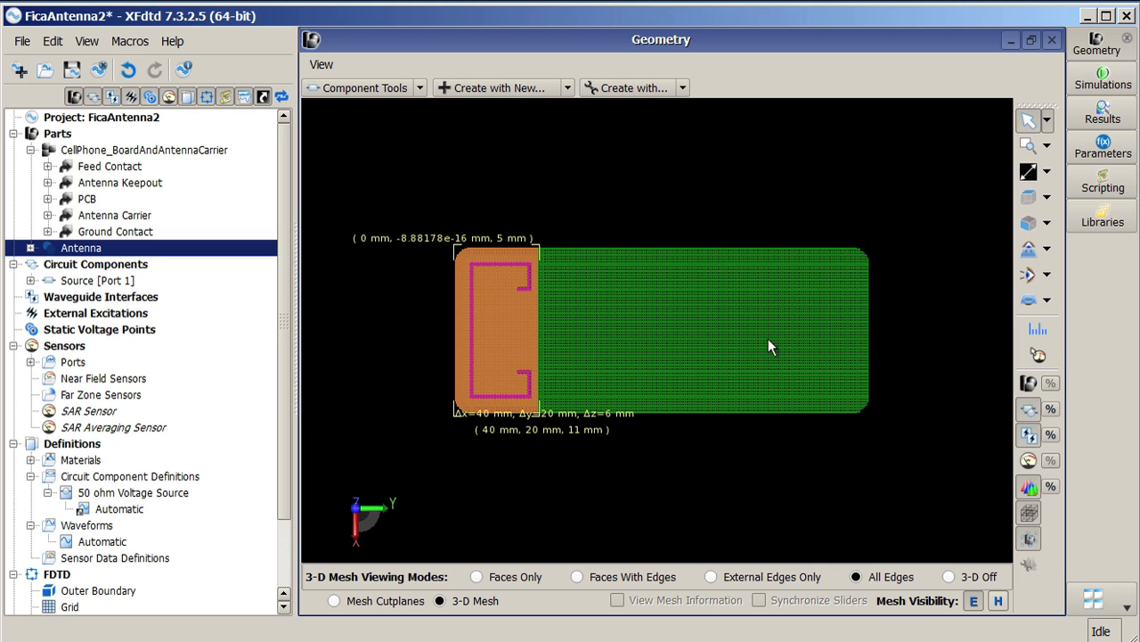
{"action": "left_click", "coordinate": [334, 600]}
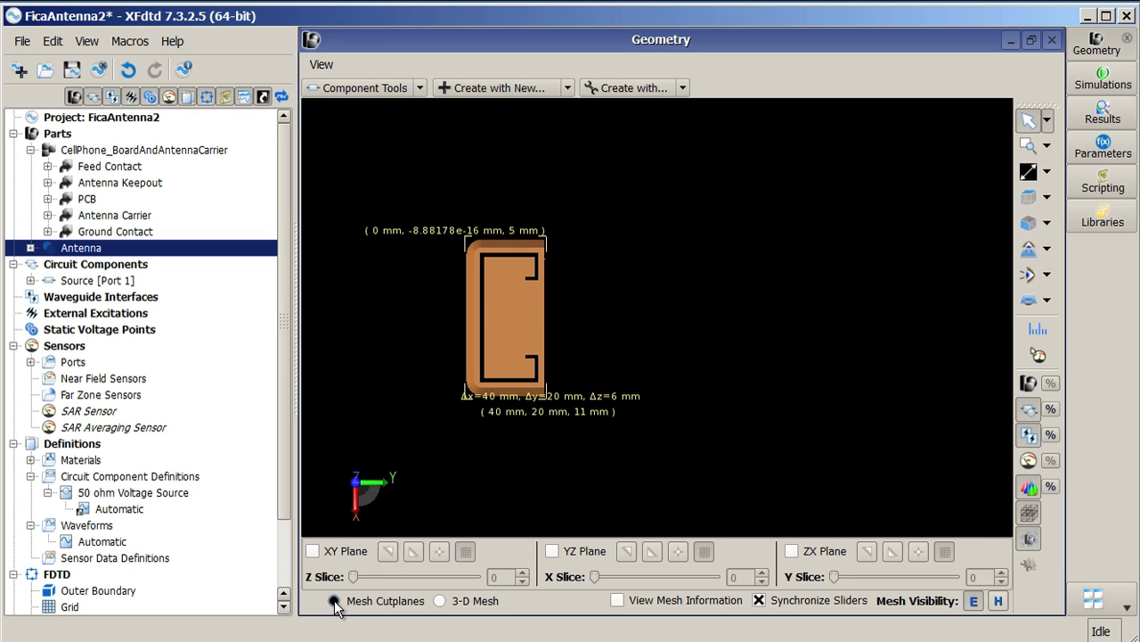
{"action": "left_click", "coordinate": [313, 553]}
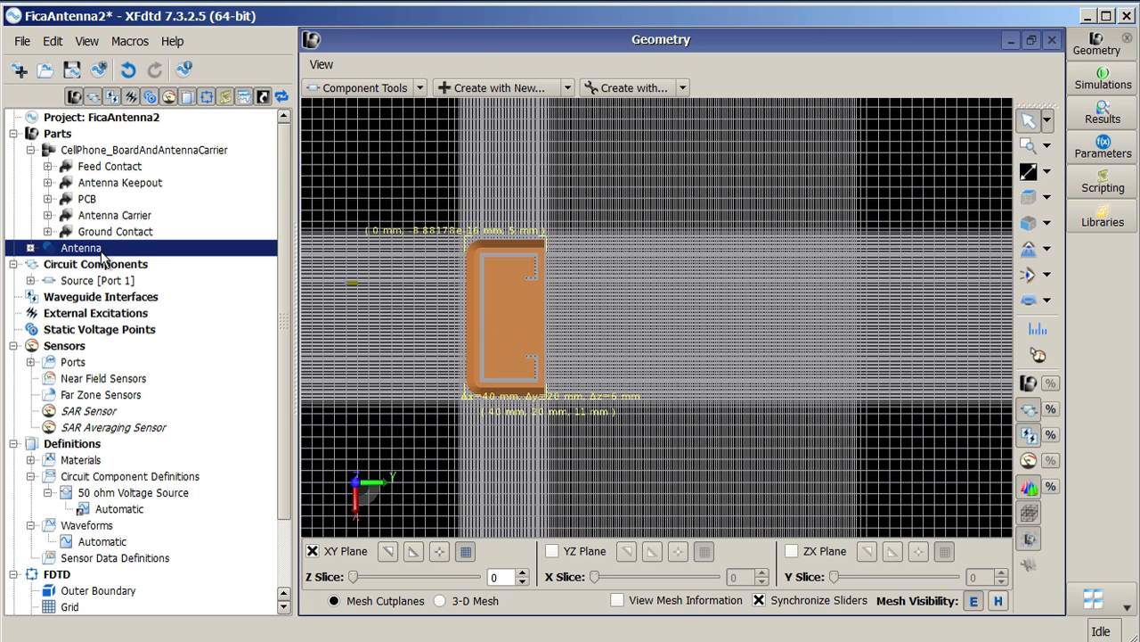
Step: Step the XY mesh cutplane through the Z slices to slice 24 at the antenna
{"action": "left_click", "coordinate": [101, 265]}
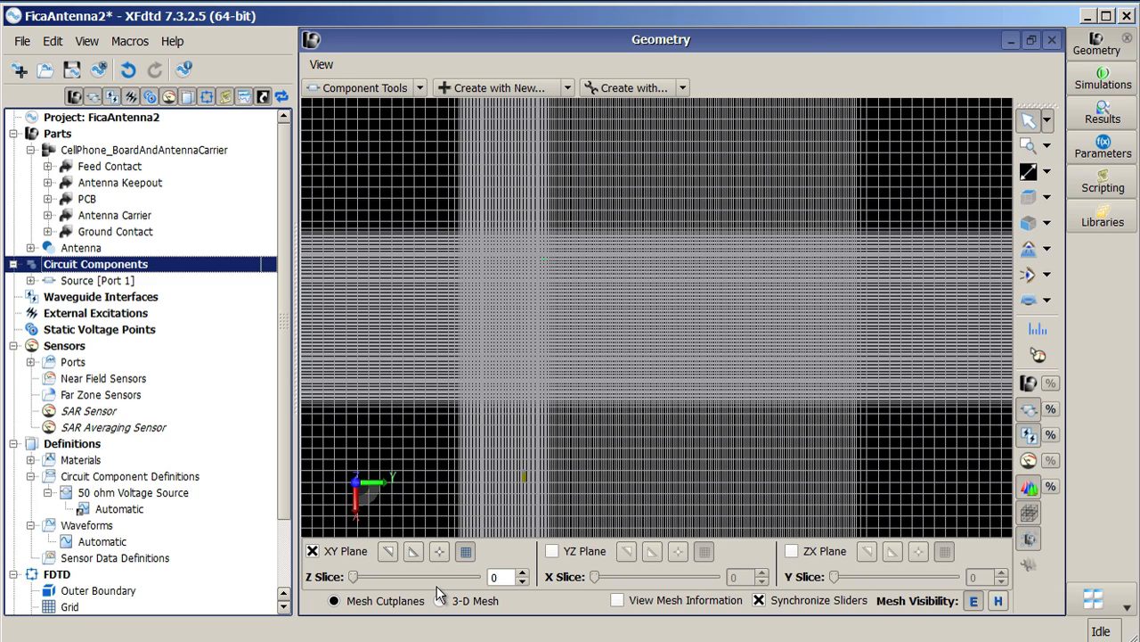
{"action": "left_click", "coordinate": [524, 573]}
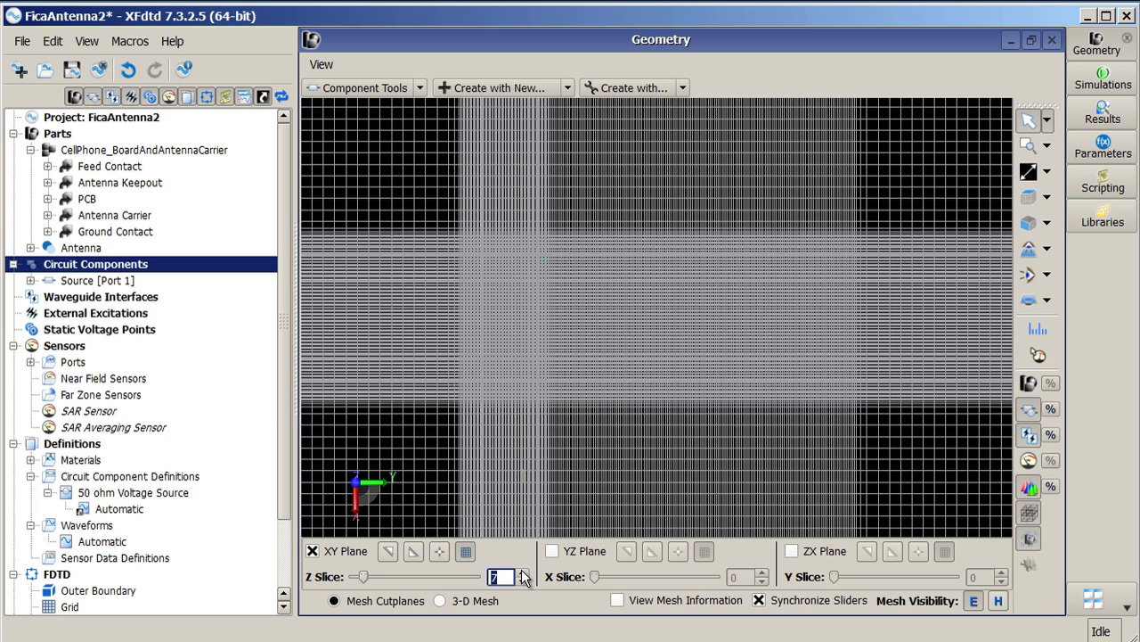
{"action": "left_click", "coordinate": [524, 573]}
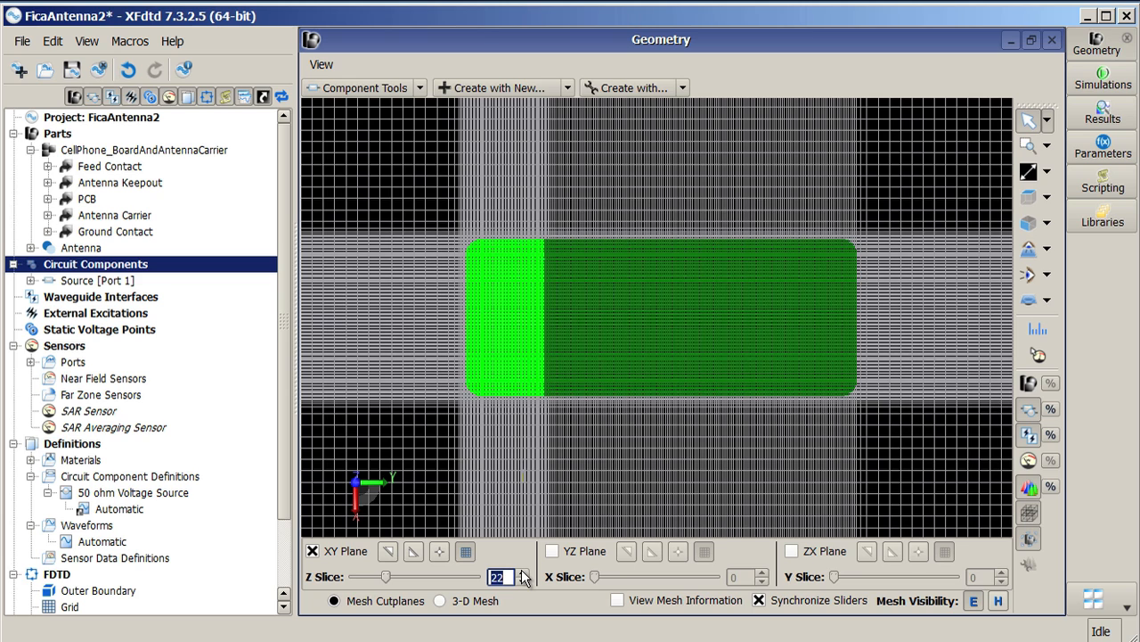
{"action": "left_click", "coordinate": [524, 573]}
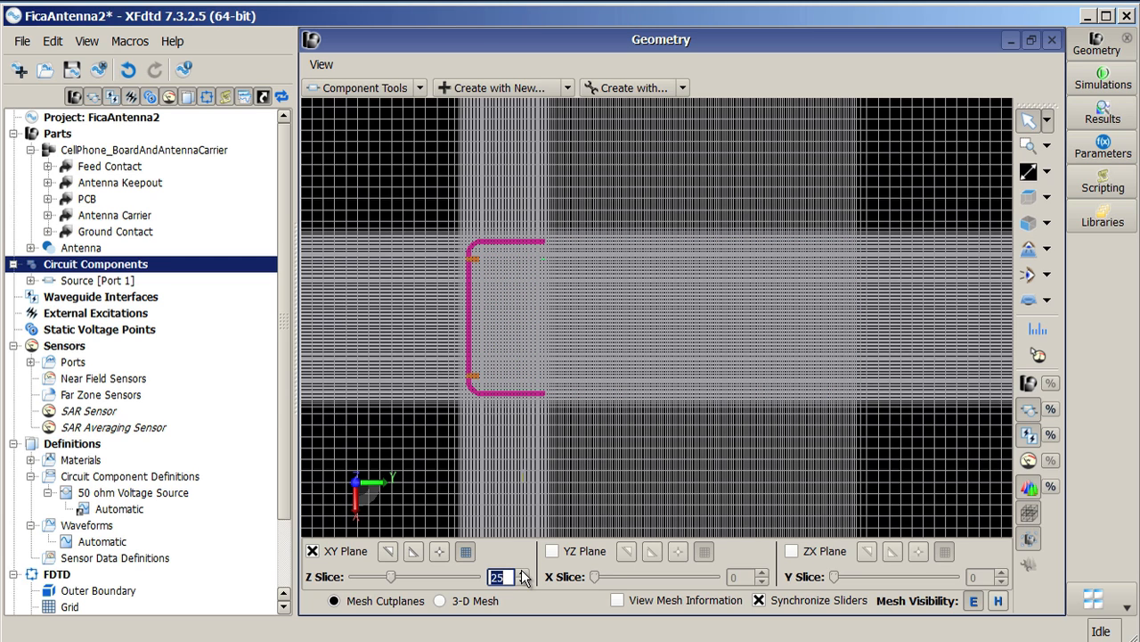
{"action": "left_click", "coordinate": [522, 580]}
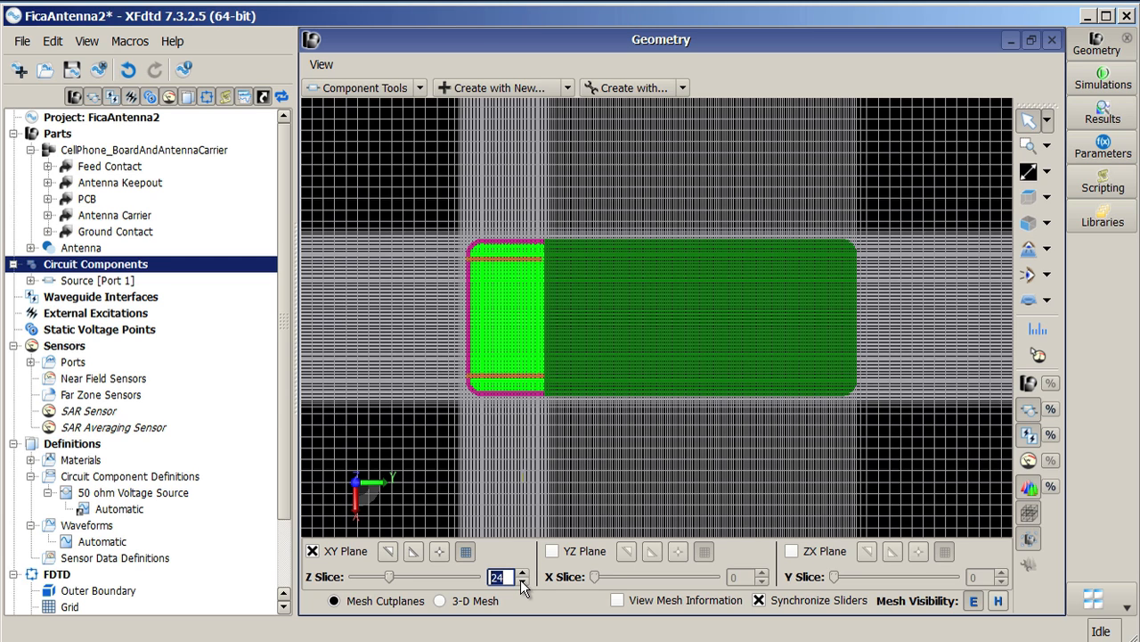
Step: Zoom into the mesh around the feed source and return to the selection tool
{"action": "left_click", "coordinate": [1029, 152]}
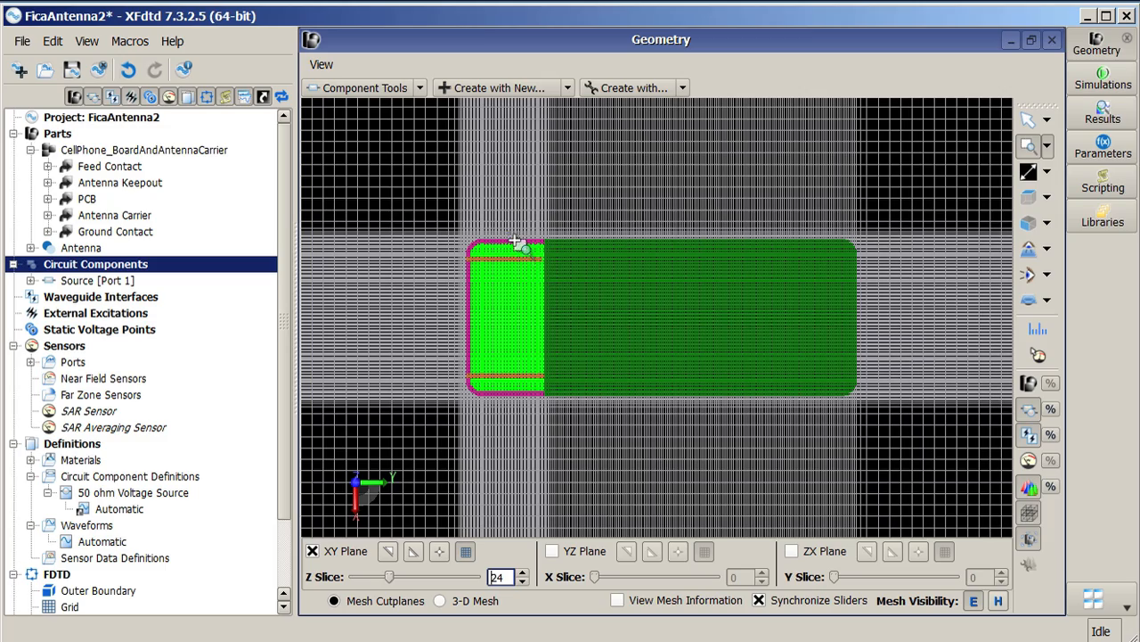
{"action": "left_click", "coordinate": [571, 302]}
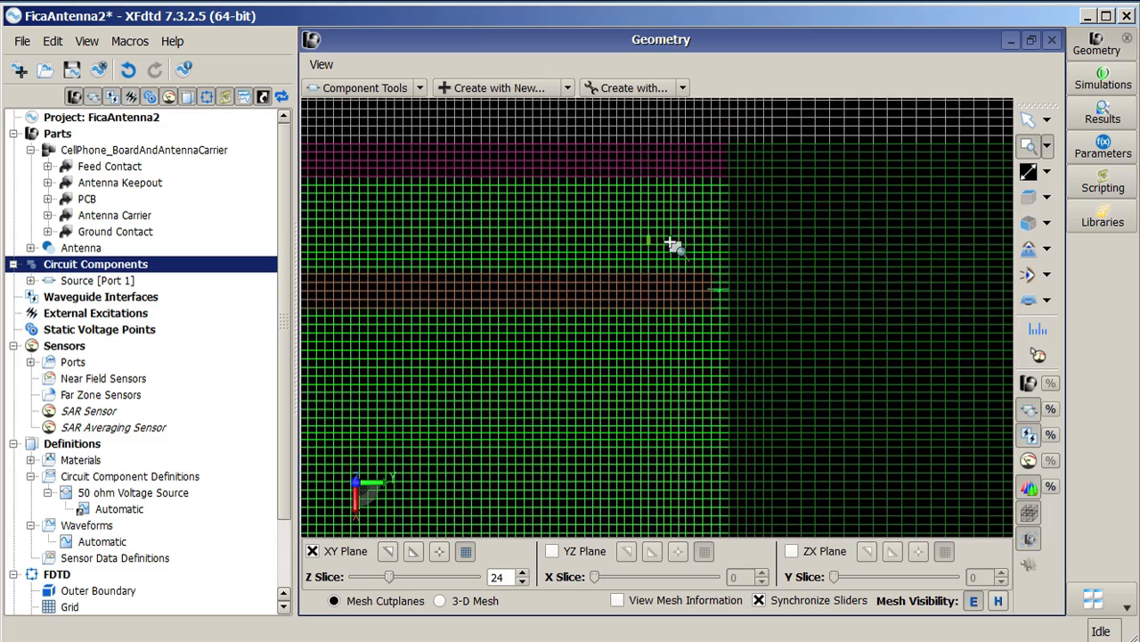
{"action": "left_click", "coordinate": [799, 341]}
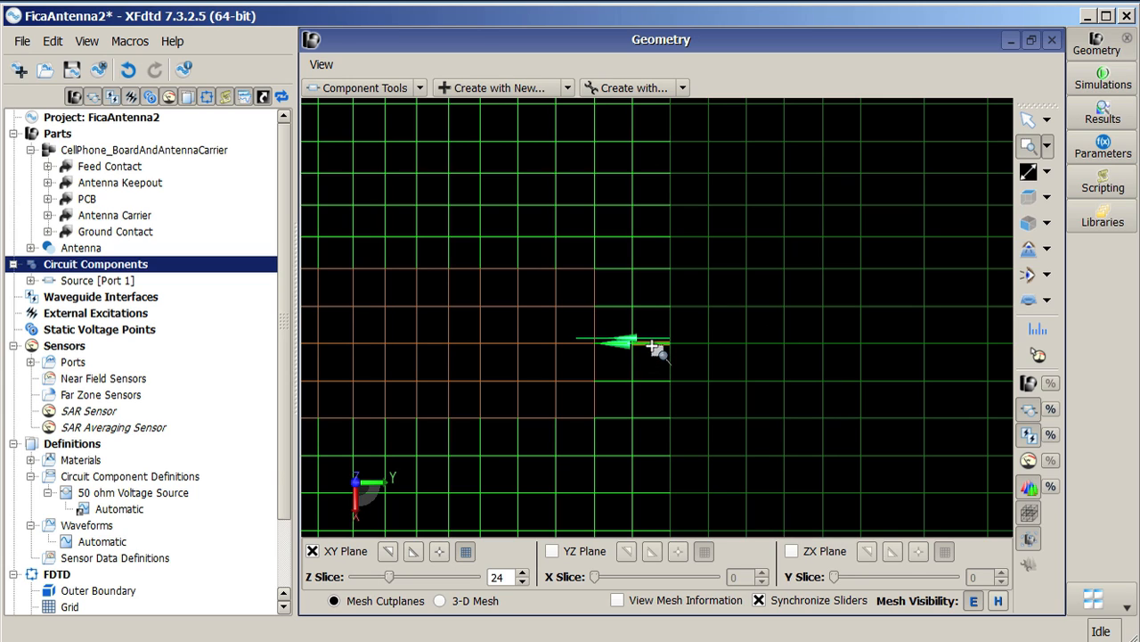
{"action": "left_click", "coordinate": [1028, 119]}
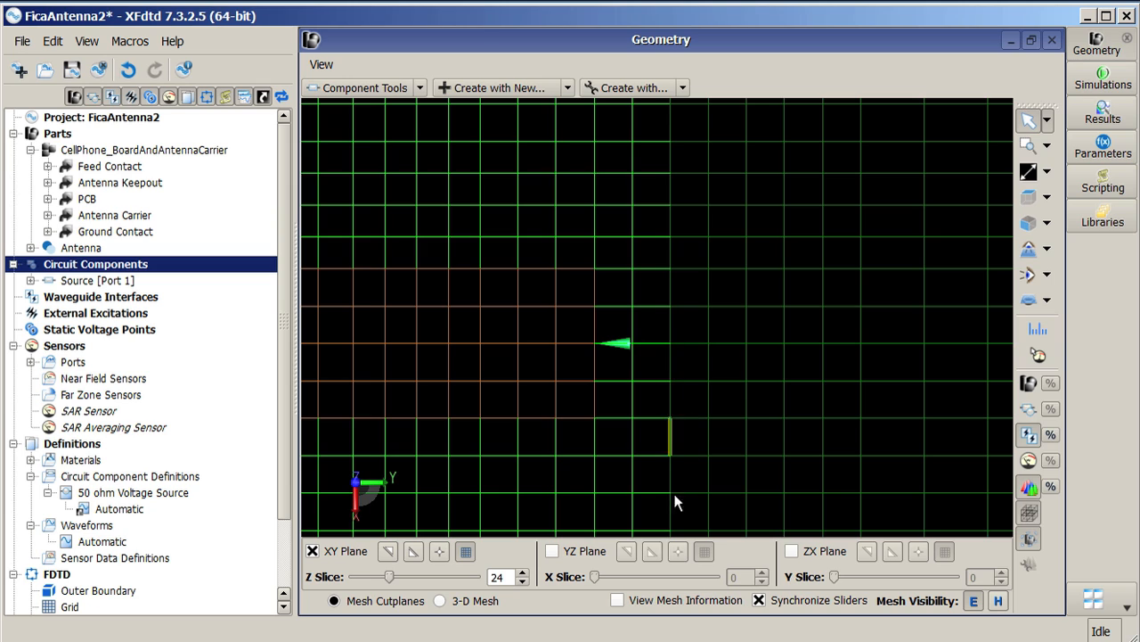
Step: Turn on View Mesh Information and inspect the mesh edge at the feed source
{"action": "left_click", "coordinate": [626, 602]}
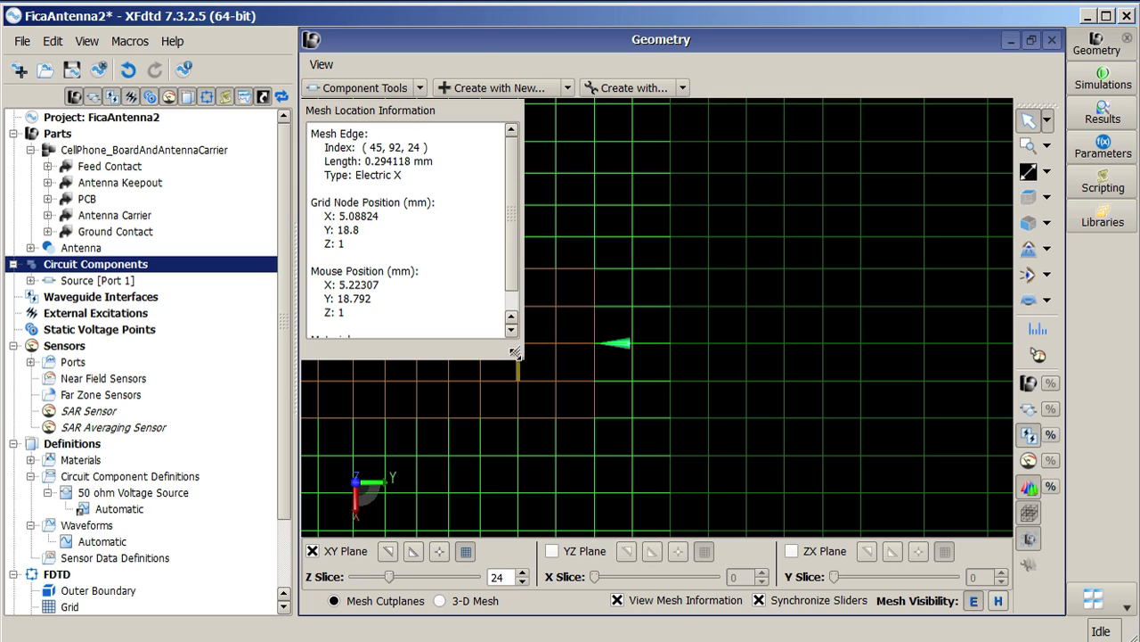
{"action": "left_click_drag", "start_coordinate": [514, 353], "coordinate": [510, 406]}
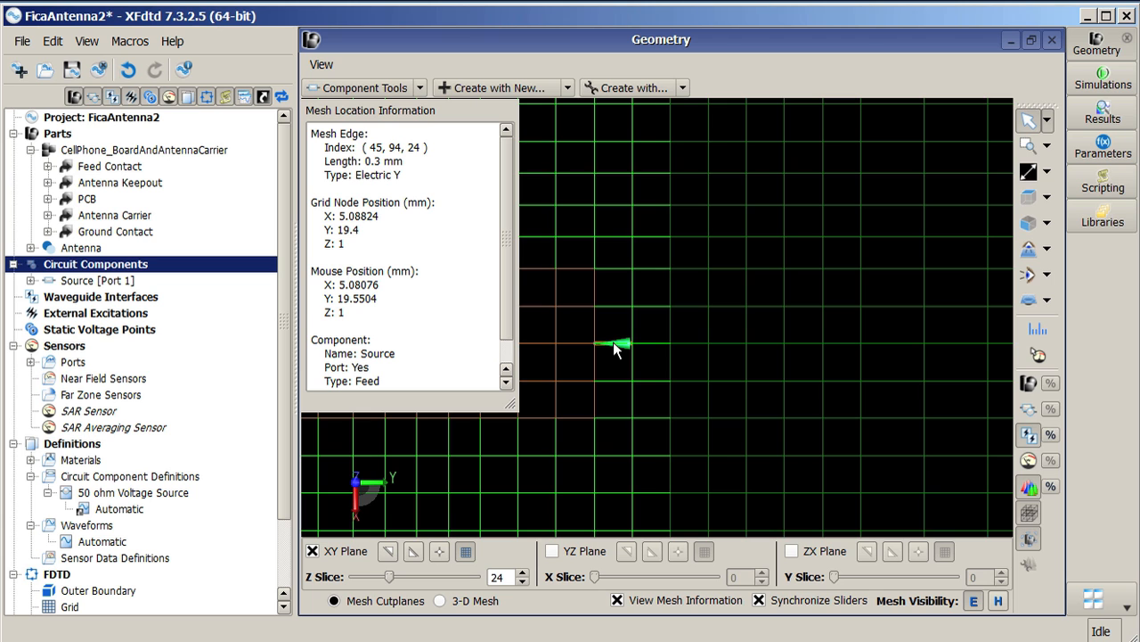
{"action": "left_click", "coordinate": [1026, 173]}
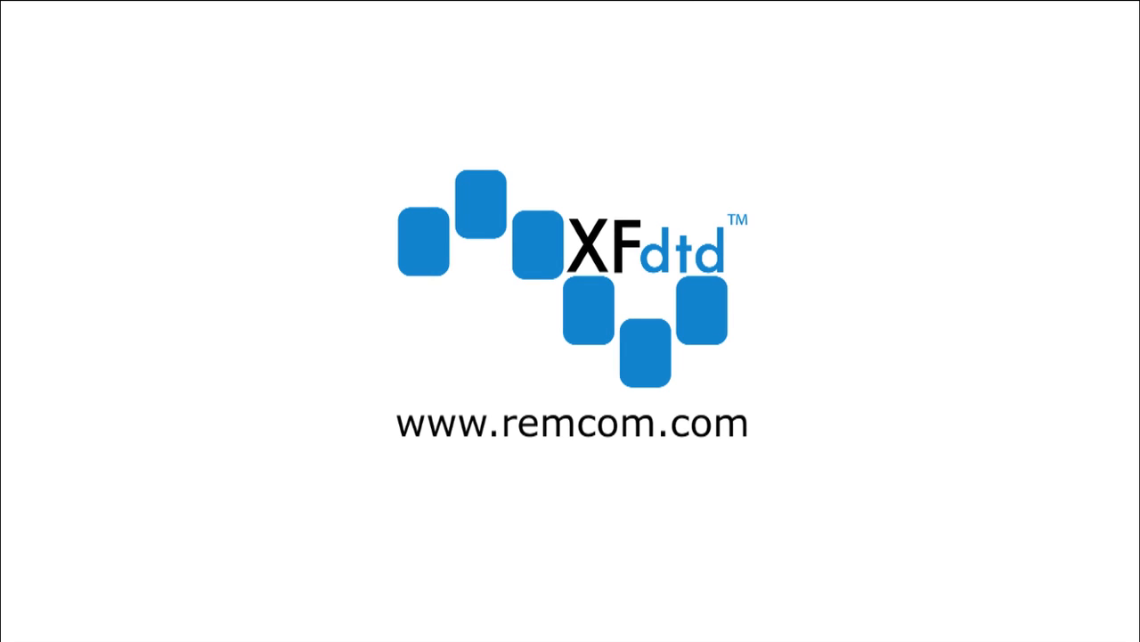